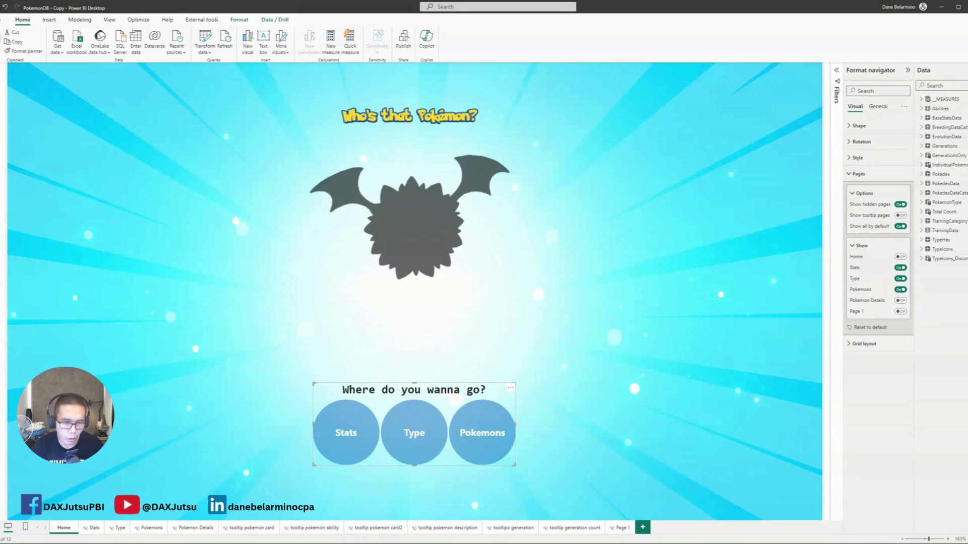
# Review the Pokemon Details page with its Stats and Training Data sections, and return to the Home page
pyautogui.click(195, 528)
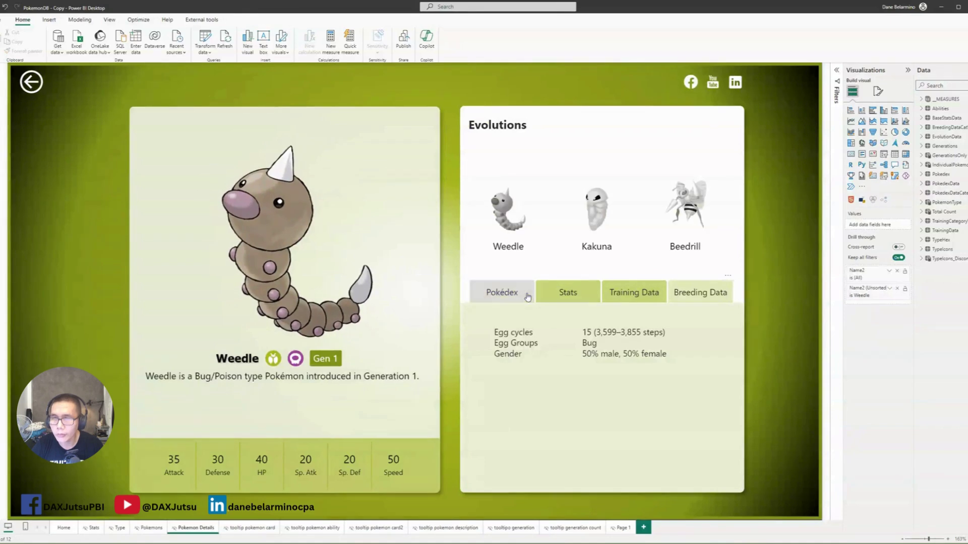
pyautogui.click(576, 295)
pyautogui.click(646, 297)
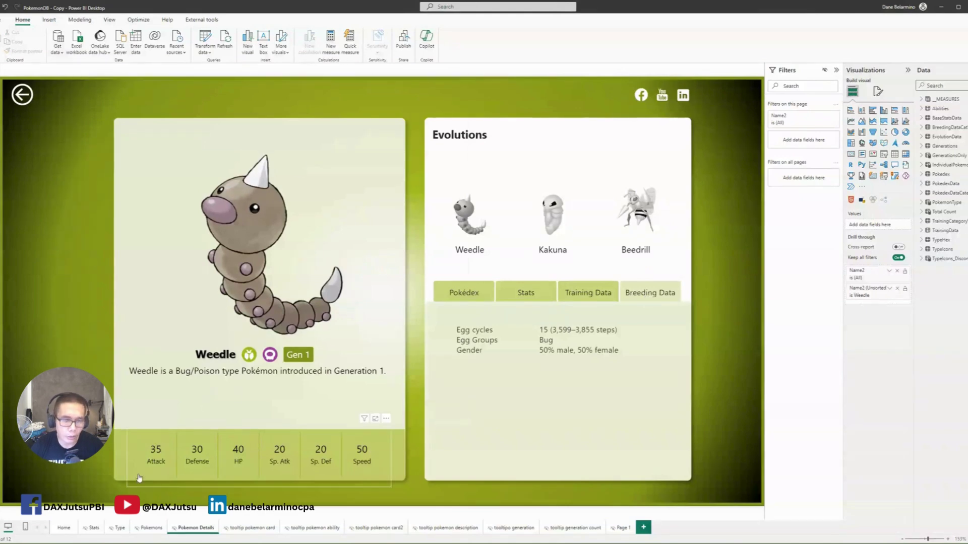
pyautogui.click(63, 529)
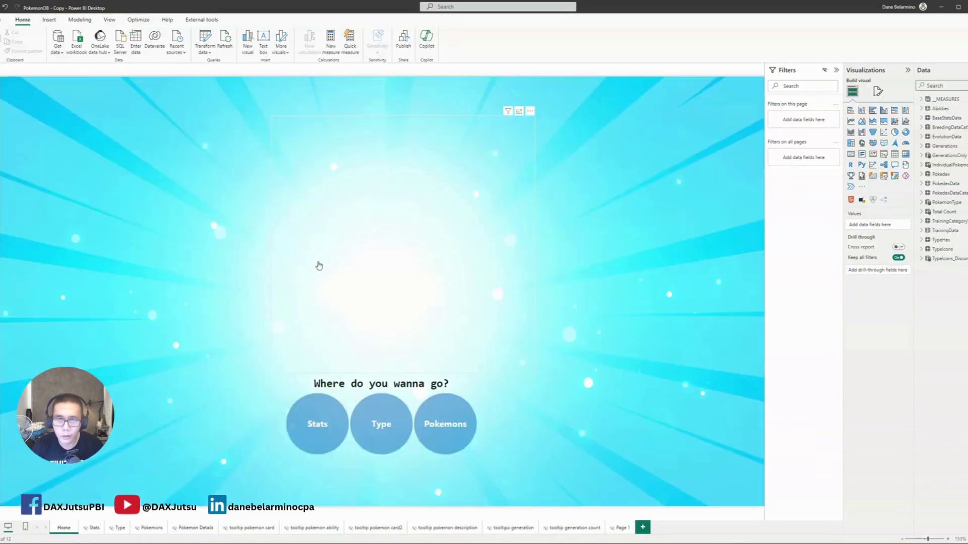
pyautogui.click(369, 252)
# On the Type page, preview the Caterpie tooltip and cross-filter the visuals by Weedle, Beedrill, Paras and Caterpie
pyautogui.click(115, 527)
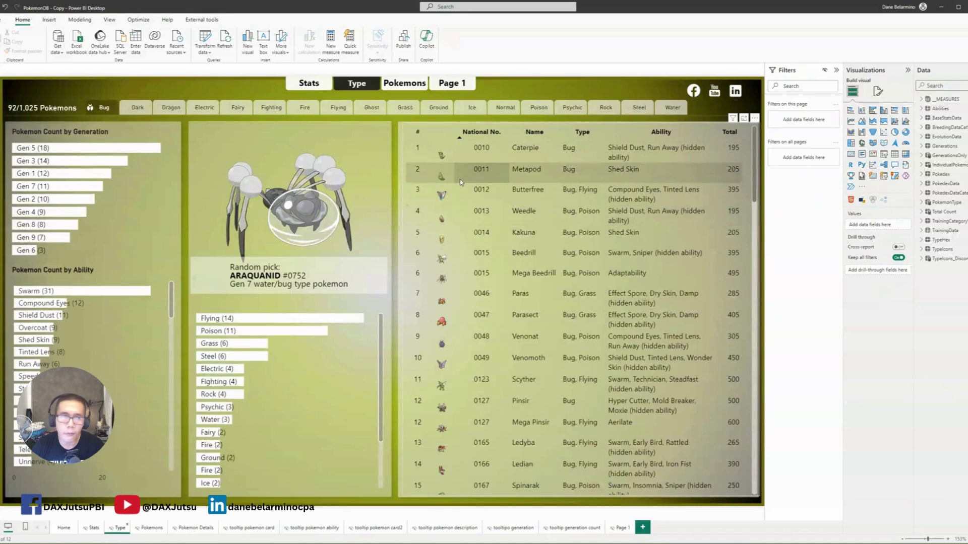
pyautogui.moveTo(533, 153)
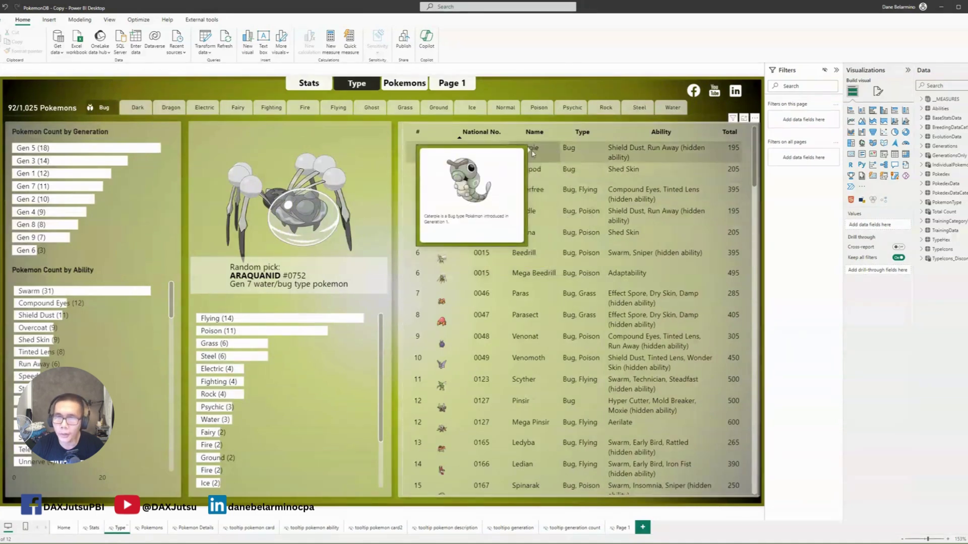
pyautogui.click(537, 221)
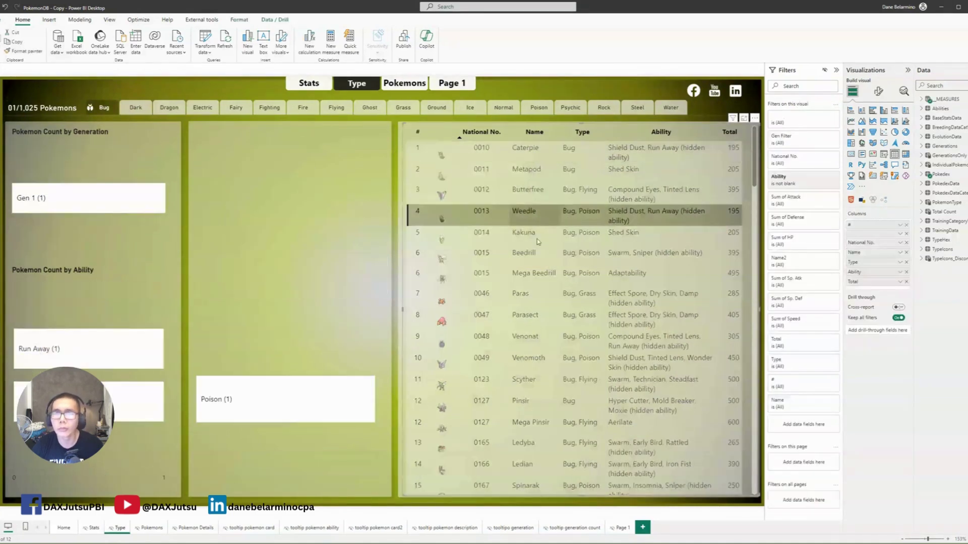
pyautogui.click(525, 254)
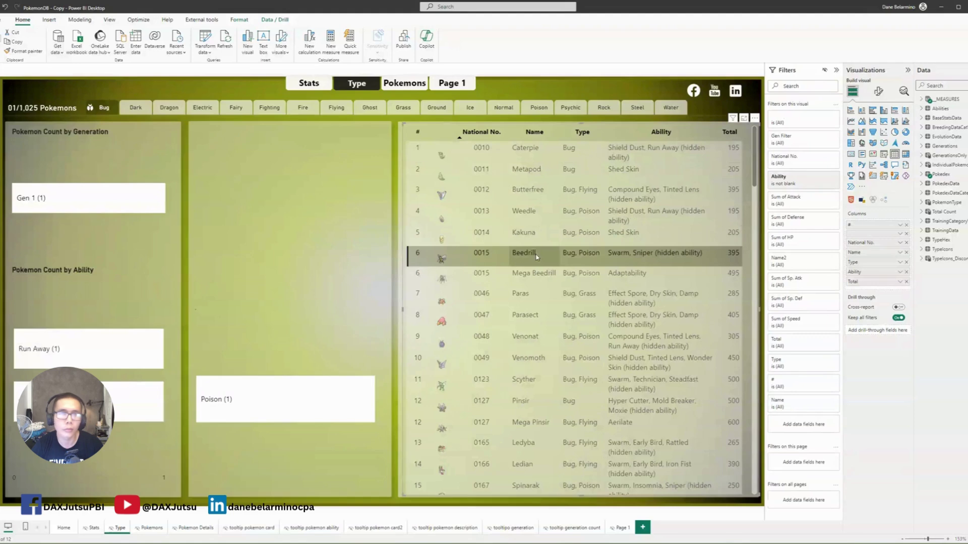
pyautogui.click(512, 306)
pyautogui.click(433, 160)
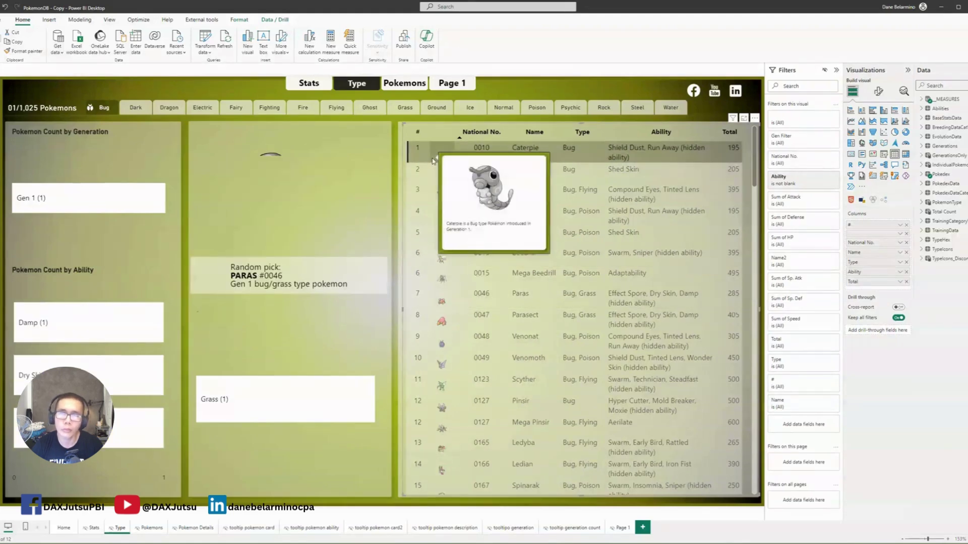
# Filter the Type page to Ice and select Alolan Ninetales in the Pokémon table
pyautogui.click(470, 108)
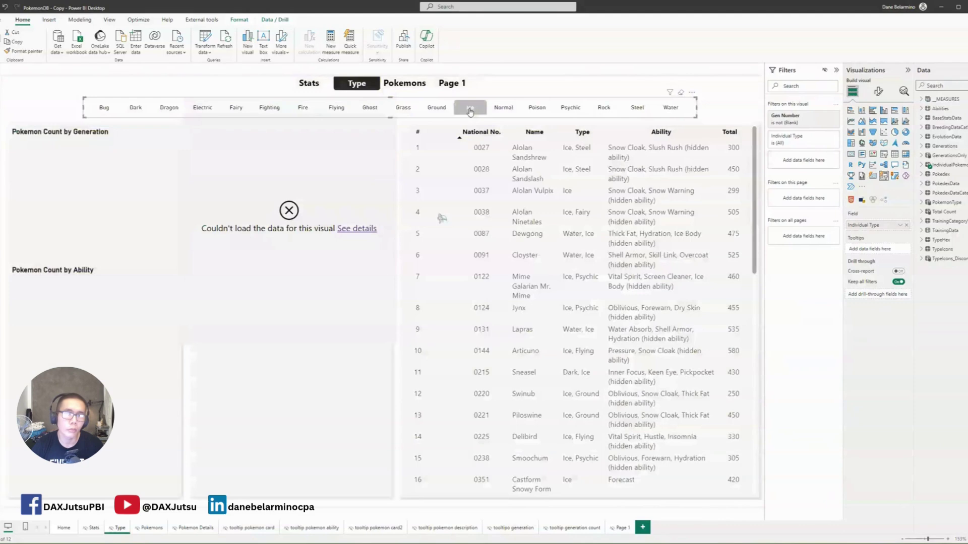
pyautogui.click(466, 225)
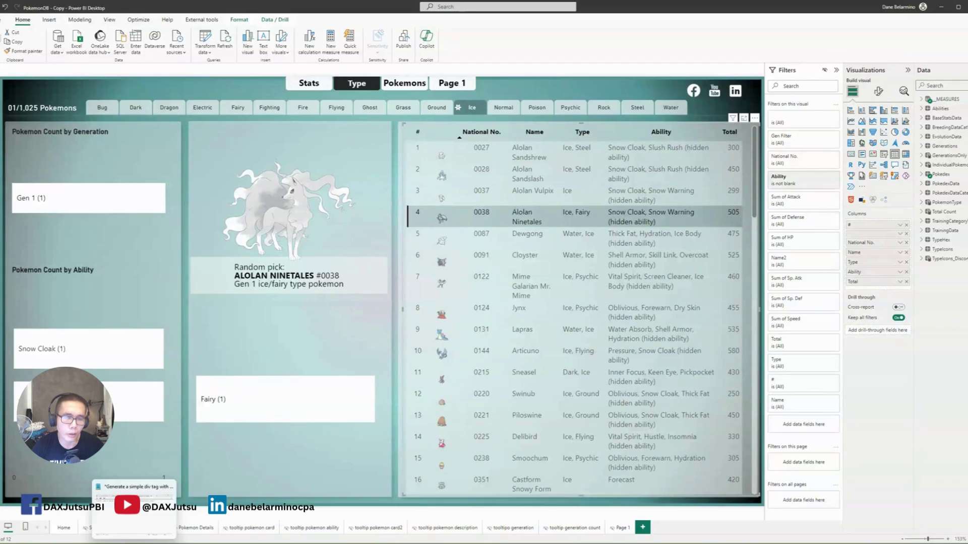
# Switch to the Excel workbook and look over the combined Type list and the Individual Type list
pyautogui.click(110, 543)
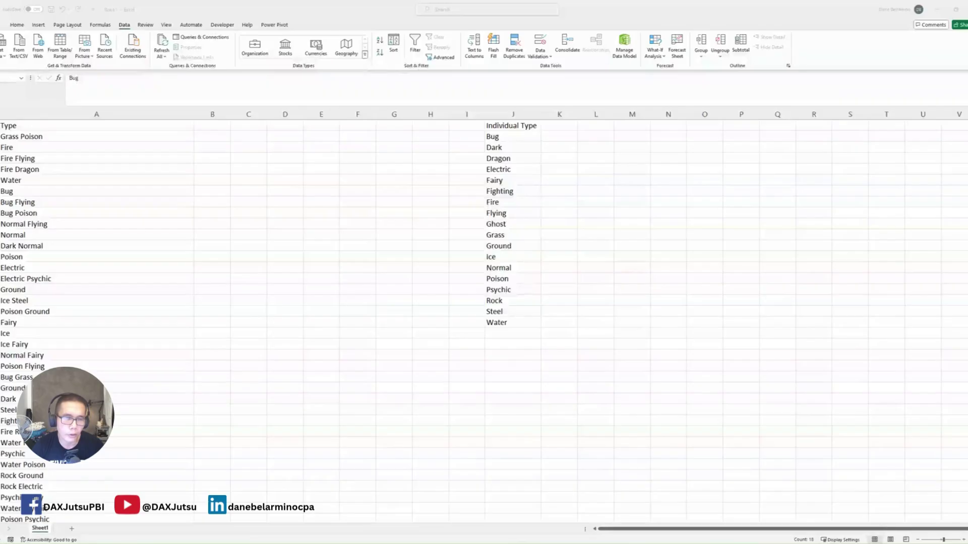
pyautogui.click(76, 126)
pyautogui.scroll(-2, 75, 127)
pyautogui.scroll(2, 76, 128)
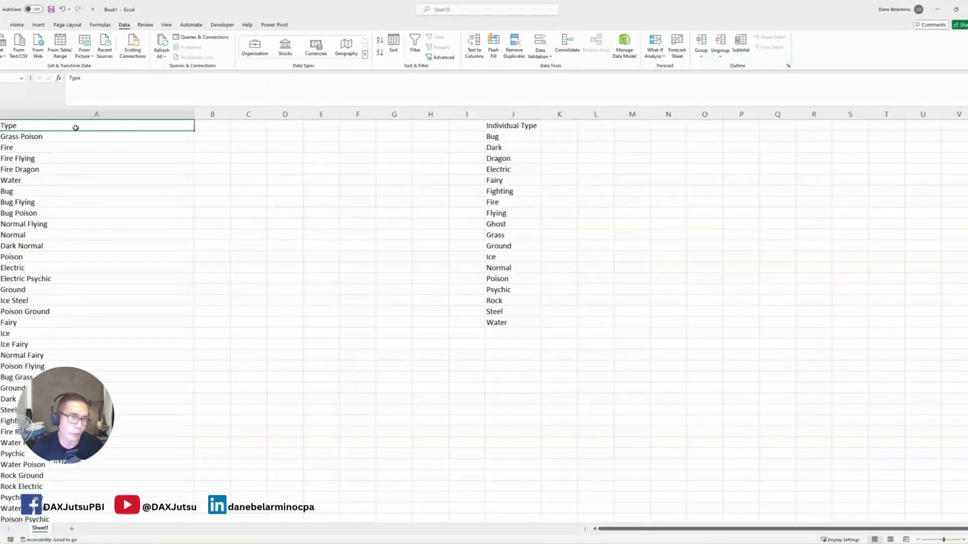
pyautogui.click(77, 138)
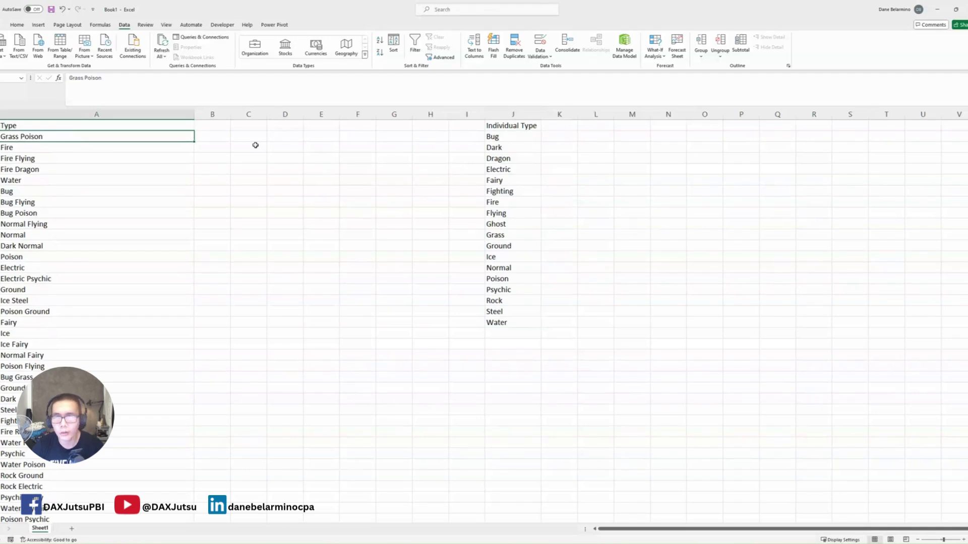
pyautogui.moveTo(505, 142); pyautogui.dragTo(527, 324)
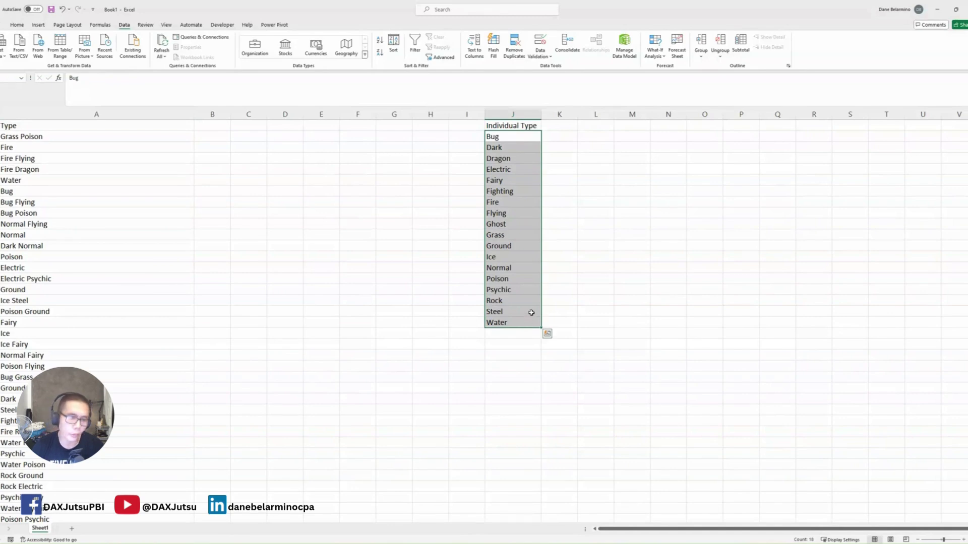
# Copy all type combinations in column A, from Grass Poison to the end of the list
pyautogui.click(135, 136)
pyautogui.hotkey('ctrl', 'shift', 'Down')
pyautogui.hotkey('ctrl', 'c')
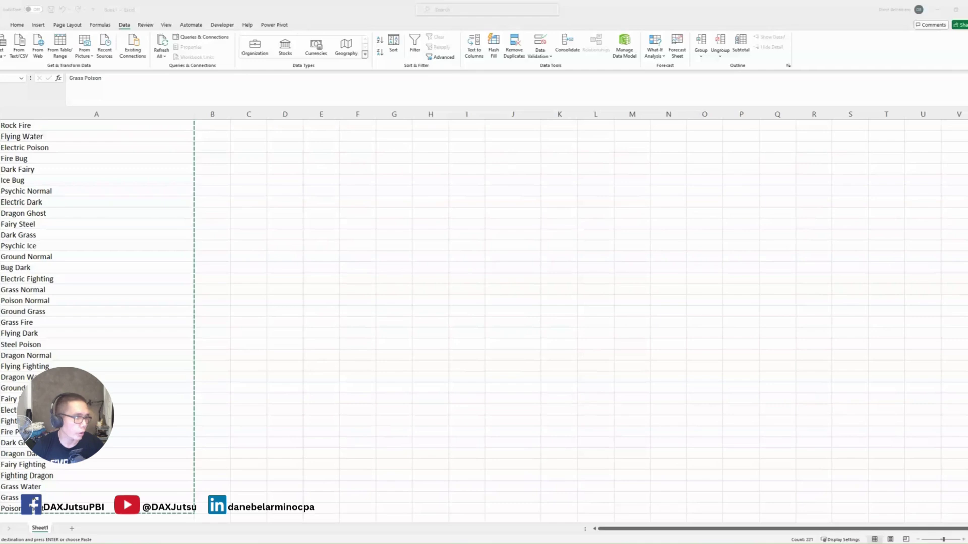
# Ask ChatGPT to "GENERATE HEXADECIMAL VALUES FOR THESE" with the copied type list pasted in, without the attached image
pyautogui.hotkey('alt', 'Tab')
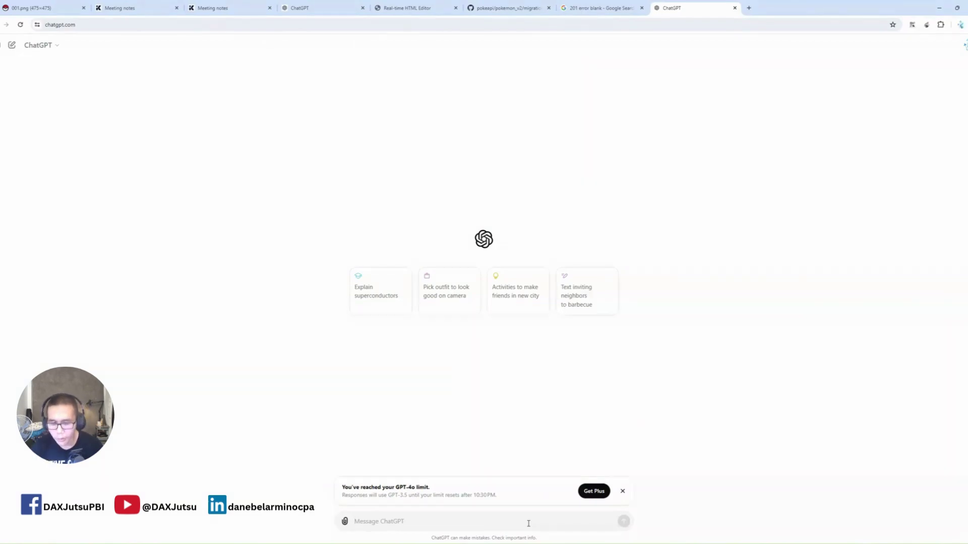
pyautogui.write('GENERATE')
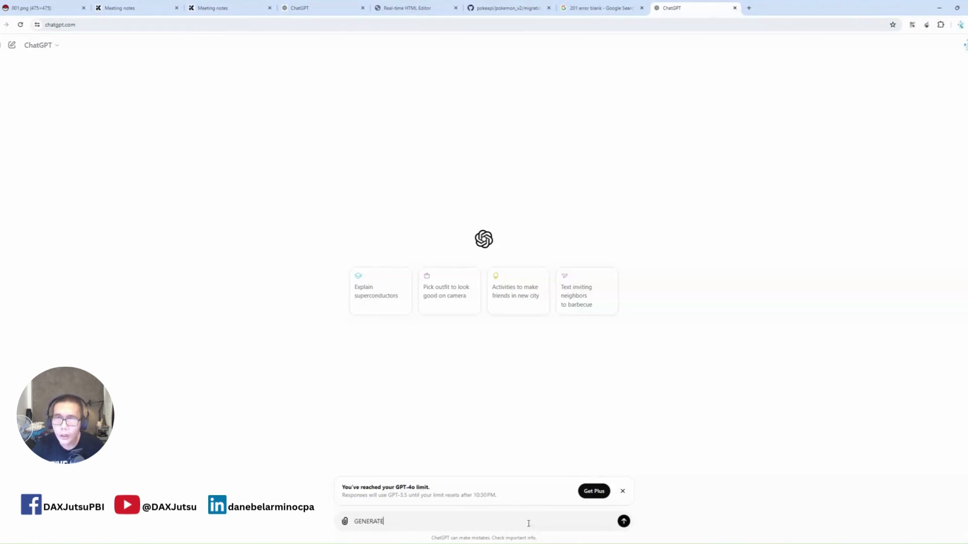
pyautogui.write(' HEXADECI')
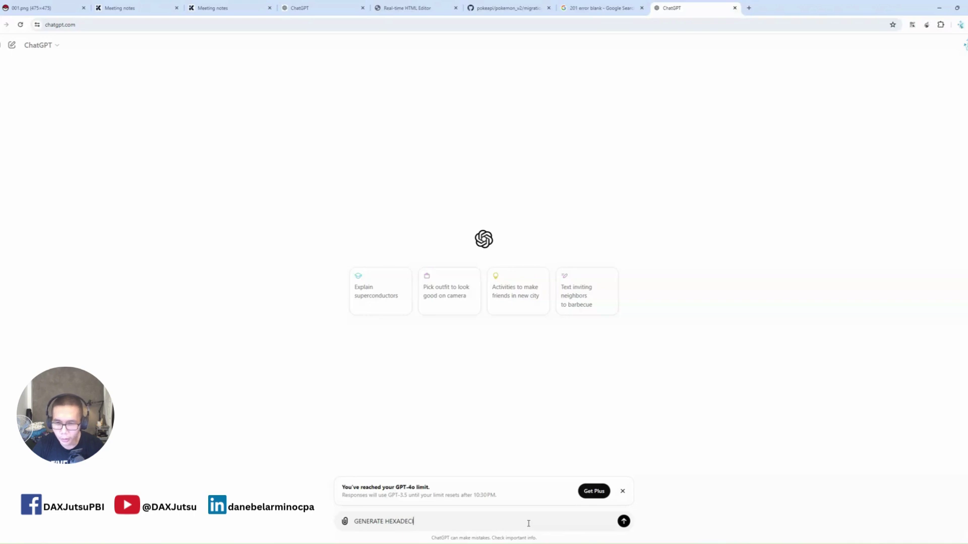
pyautogui.write('MAL VALUES FOR THESE')
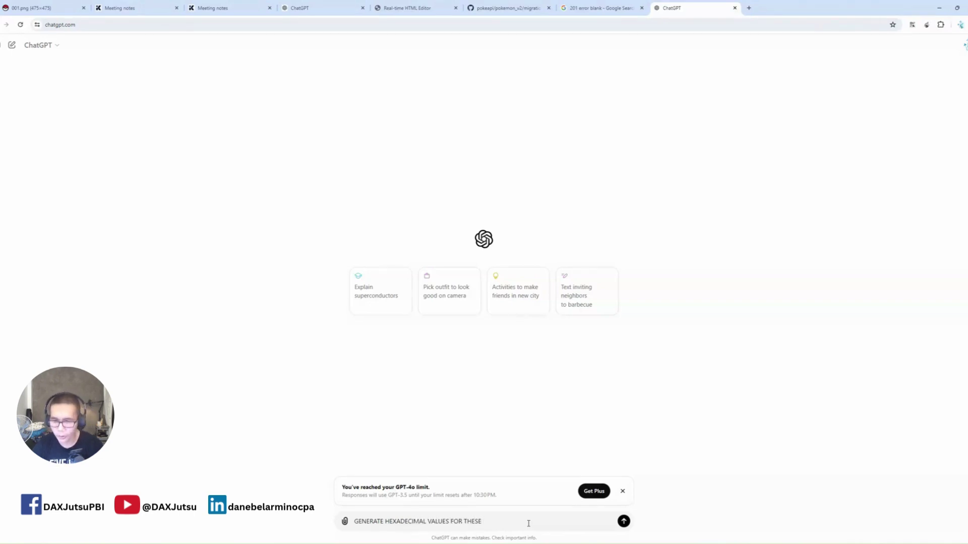
pyautogui.hotkey('ctrl', 'v')
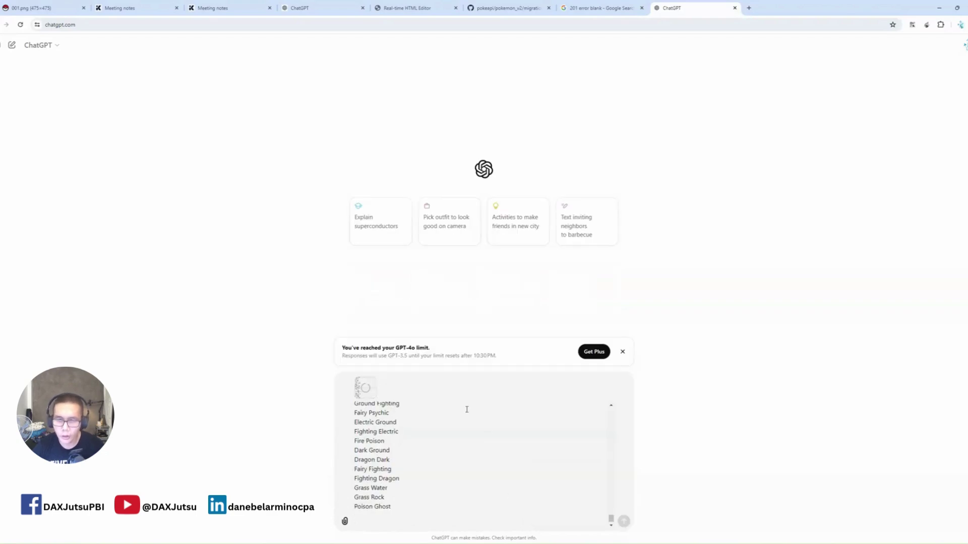
pyautogui.click(374, 382)
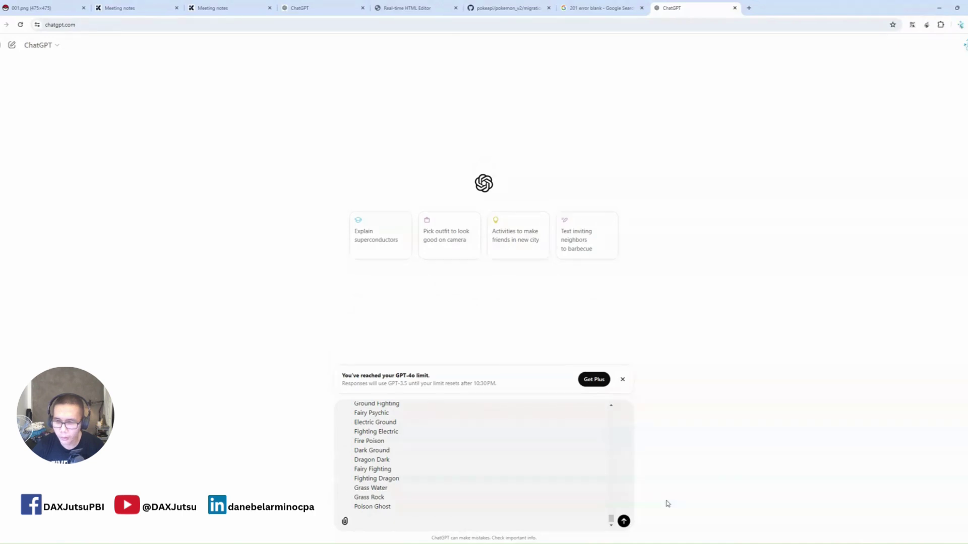
pyautogui.click(624, 522)
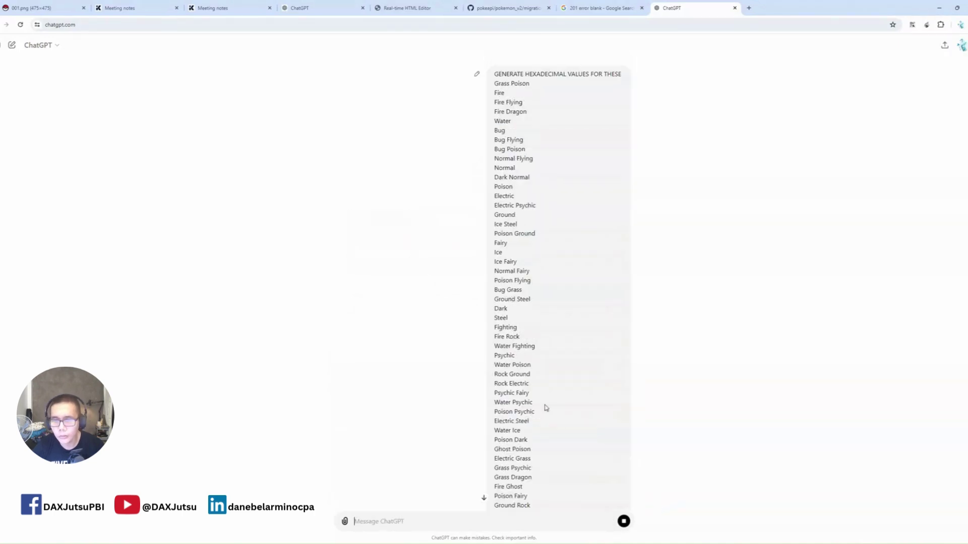
# Read through the hexadecimal values generated for each Pokémon type
pyautogui.scroll(-15, 616, 361)
pyautogui.scroll(-12, 652, 316)
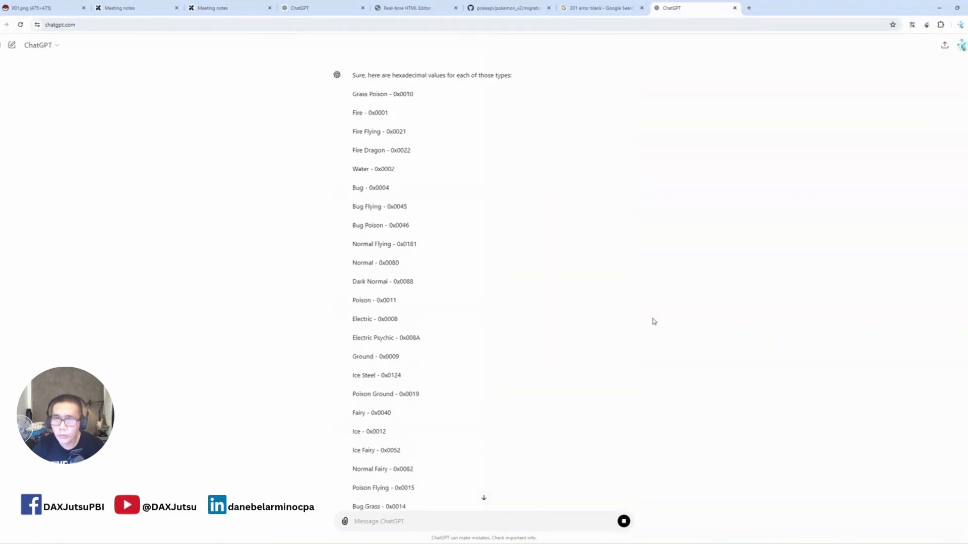
pyautogui.scroll(-2, 654, 322)
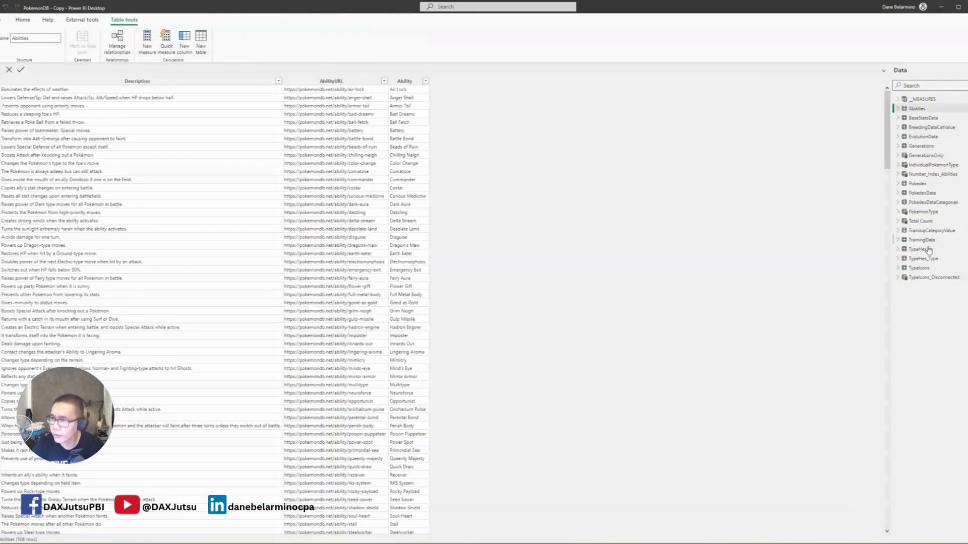
# Switch to Power BI and view the TypeHex table's data, then open the report's Page 1
pyautogui.click(926, 250)
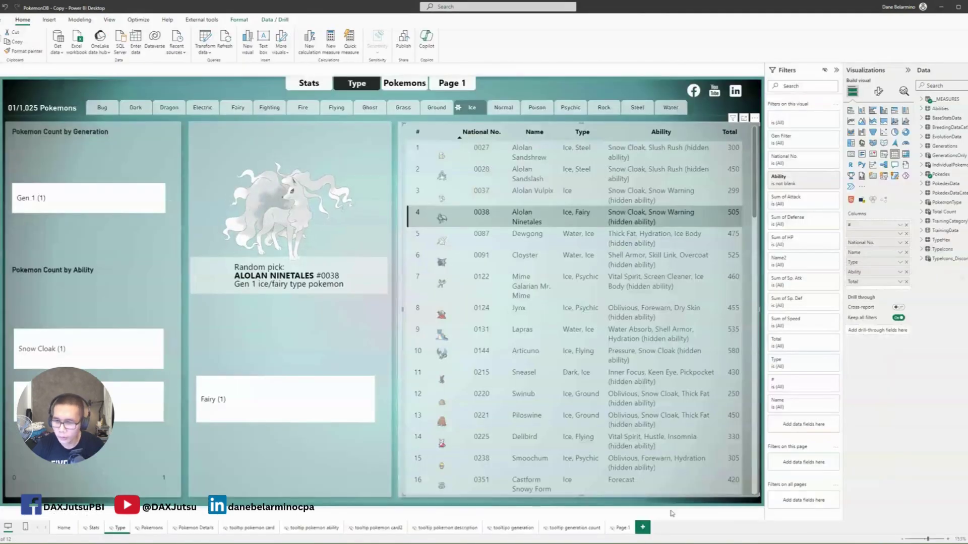
pyautogui.click(620, 529)
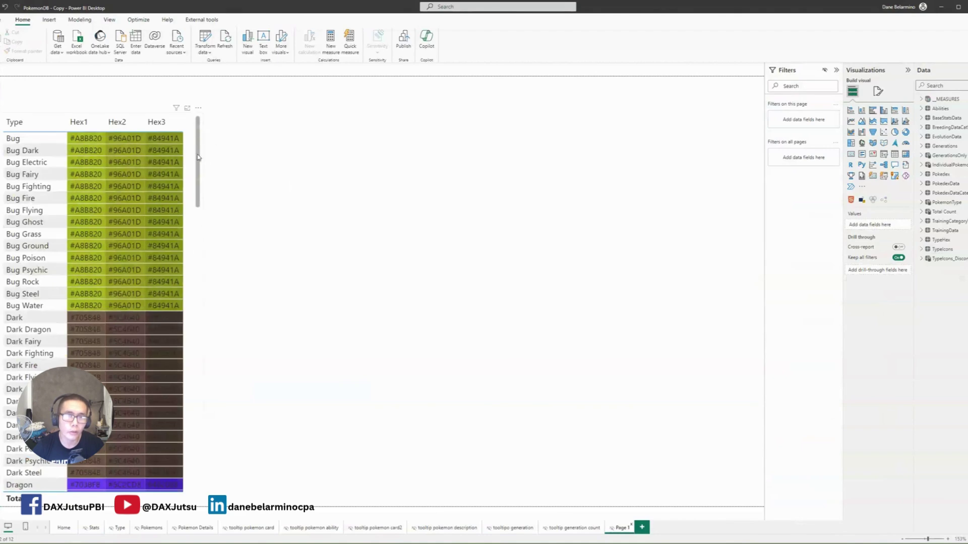
# Examine the Hex1, Hex2 and Hex3 colours of the types in the table, moving it inward and back to the page edge
pyautogui.click(197, 115)
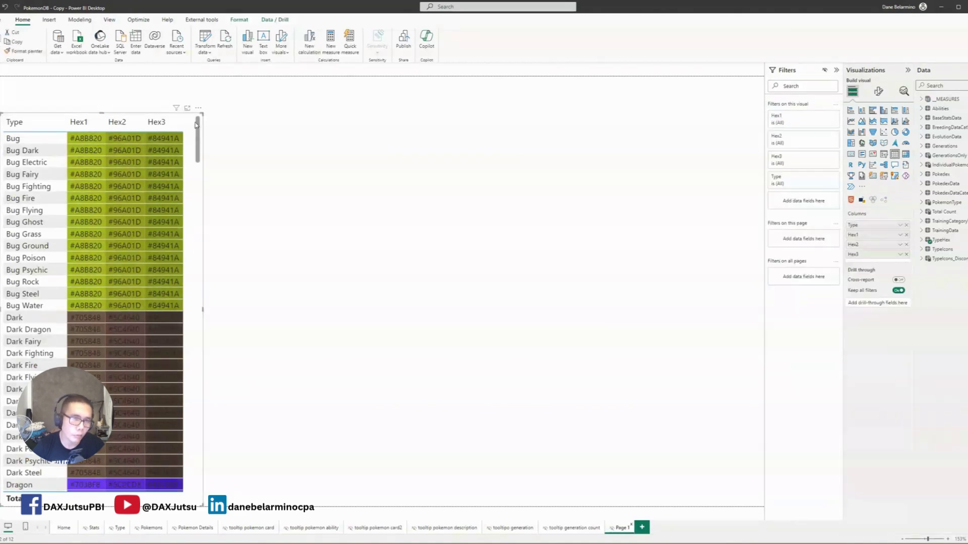
pyautogui.moveTo(199, 111); pyautogui.dragTo(358, 97)
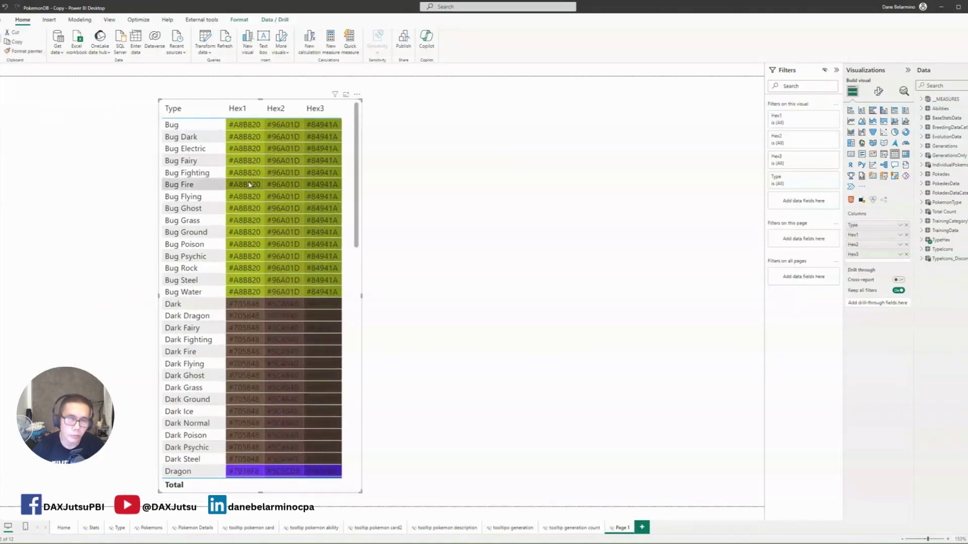
pyautogui.scroll(-5, 302, 185)
pyautogui.scroll(-8, 310, 185)
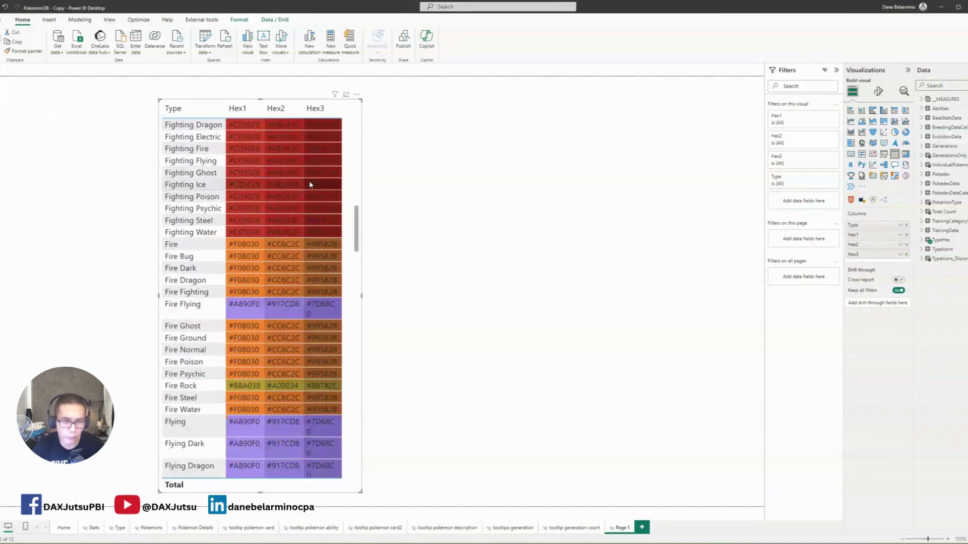
pyautogui.scroll(13, 310, 184)
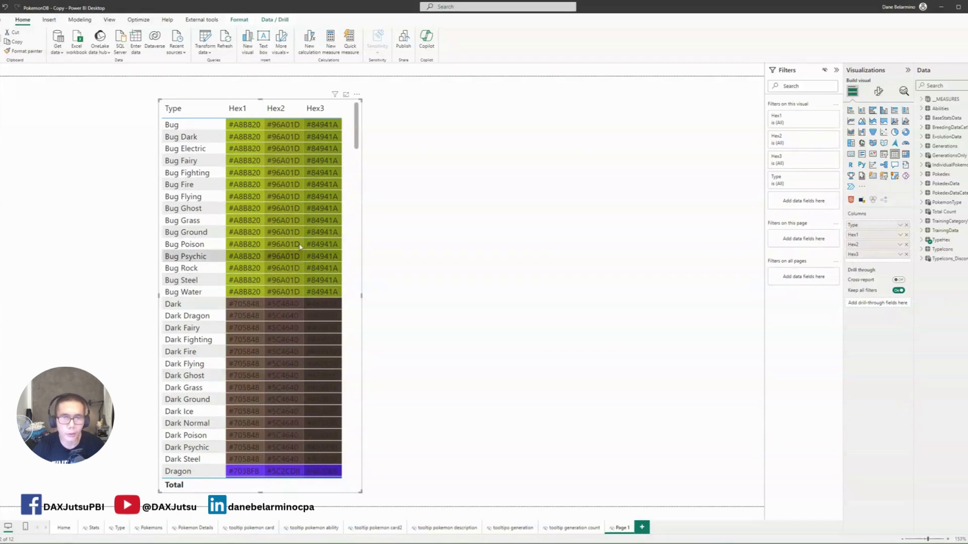
pyautogui.moveTo(329, 98); pyautogui.dragTo(177, 102)
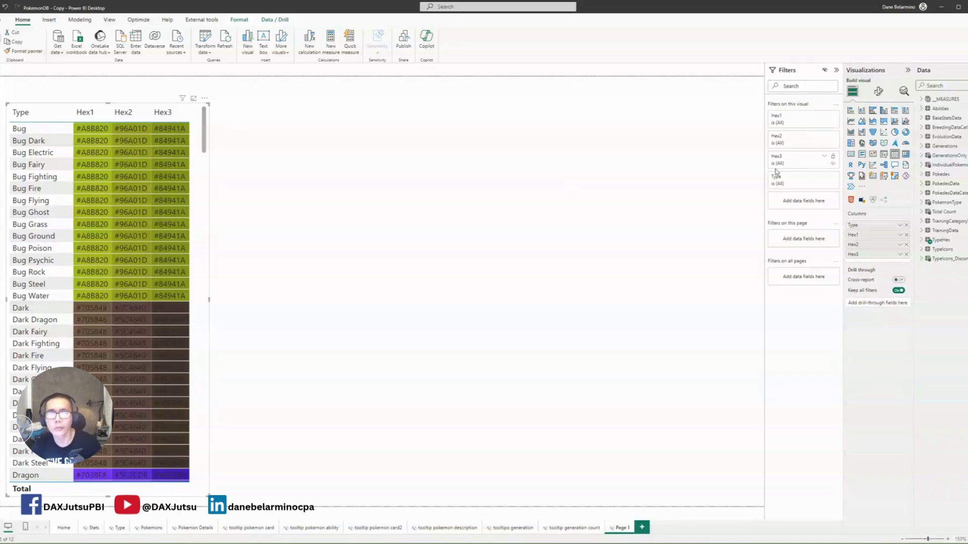
pyautogui.click(495, 181)
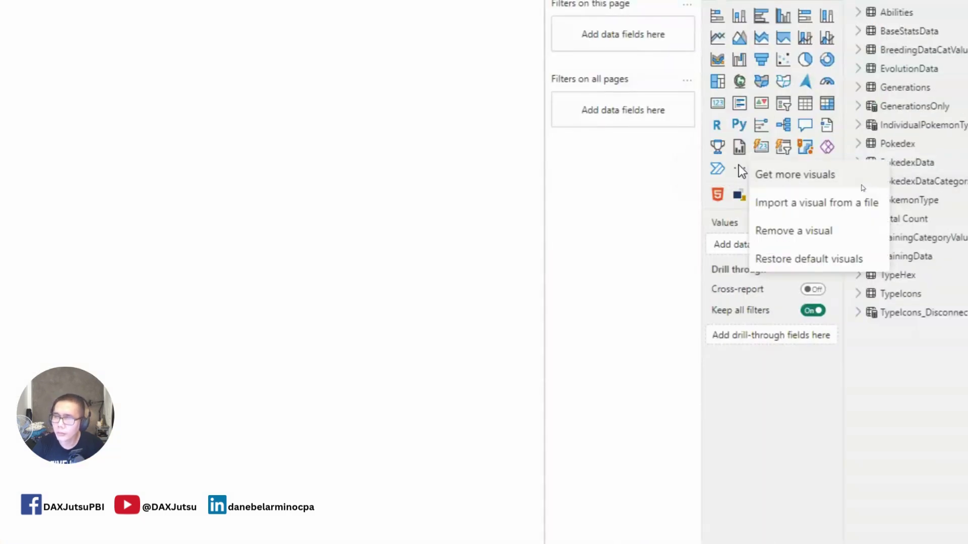
# Search the Power BI visuals gallery for "html" and close the gallery without adding a visual
pyautogui.click(772, 176)
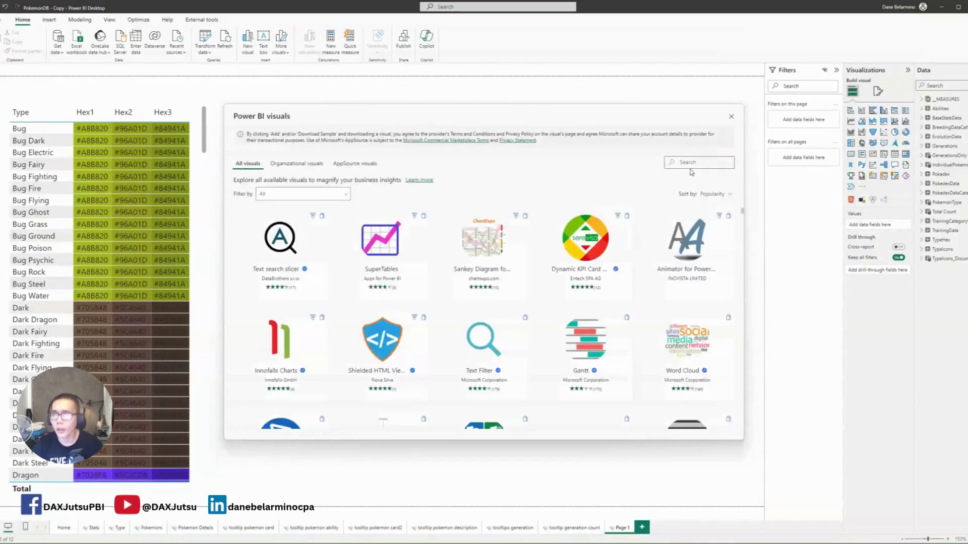
pyautogui.click(694, 163)
pyautogui.write('html')
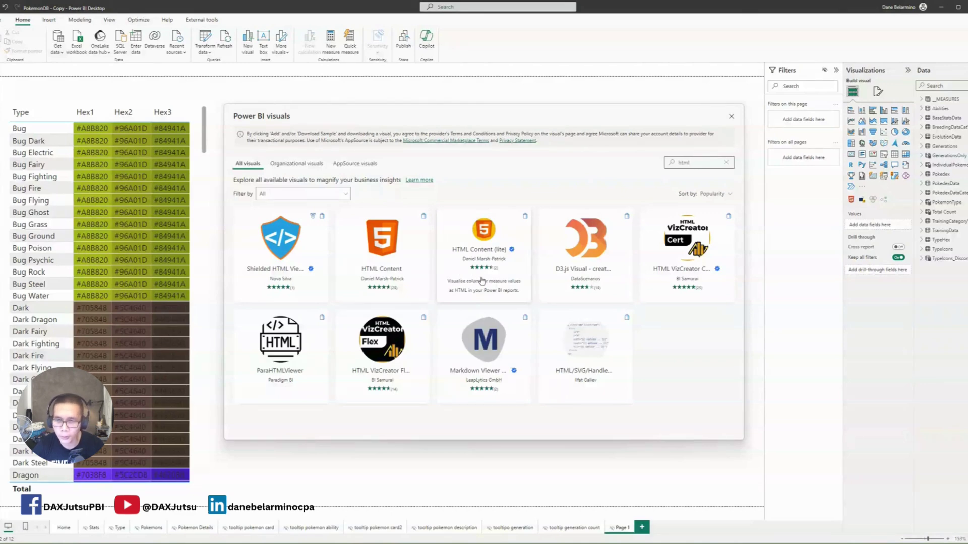
pyautogui.click(731, 120)
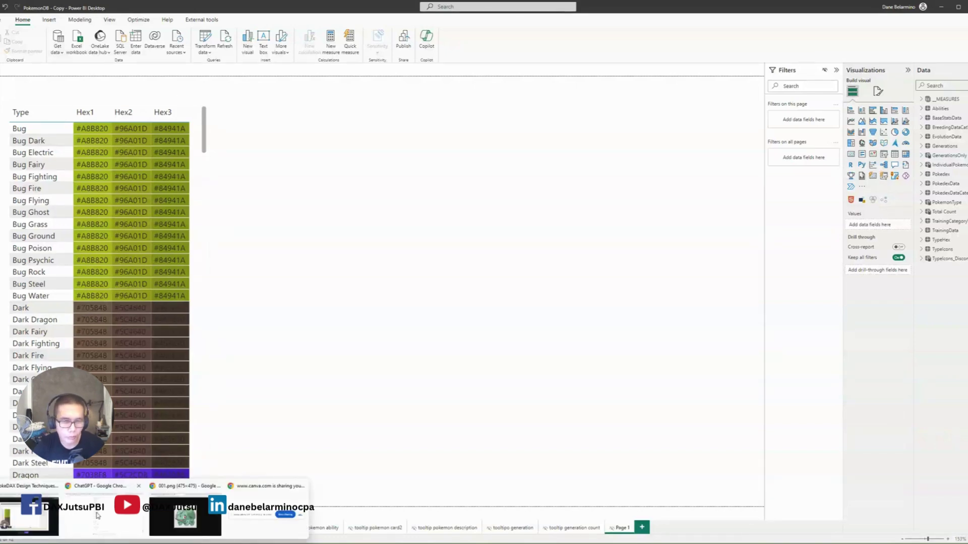
# Switch to ChatGPT and ask for a simple div tag with inline CSS for an angled three-color linear gradient background, with 100% height and width
pyautogui.click(98, 515)
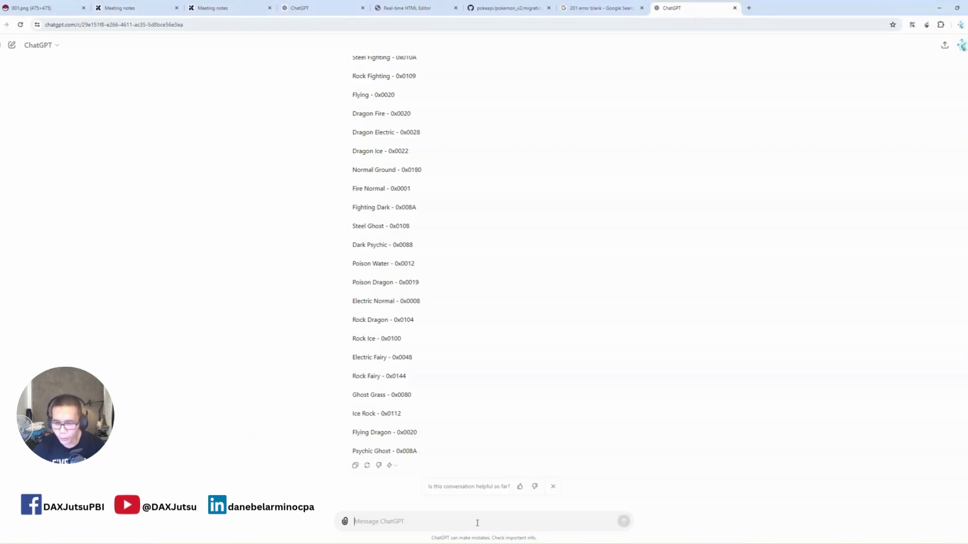
pyautogui.write('Generate a simple div tag with inline CSS for a linear gradient background, with 100% height and width')
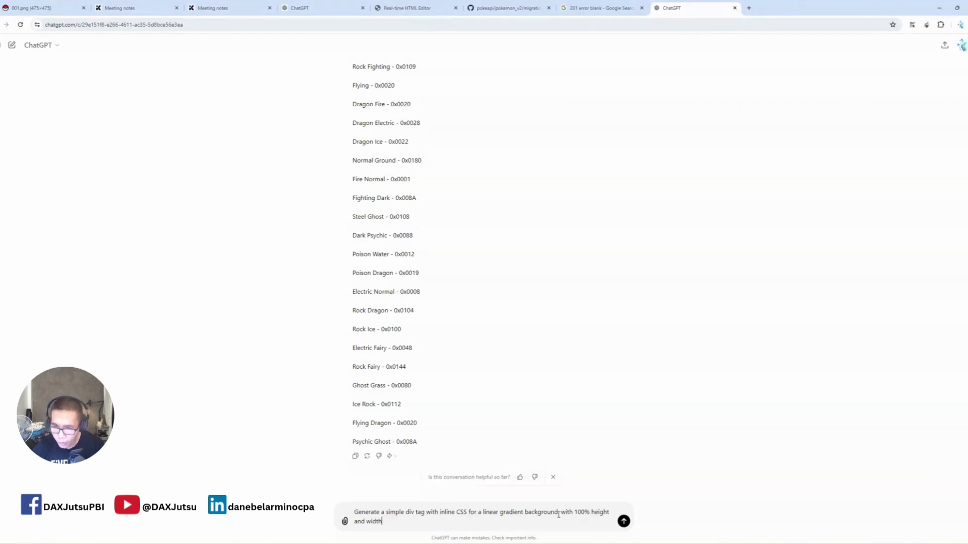
pyautogui.write(',')
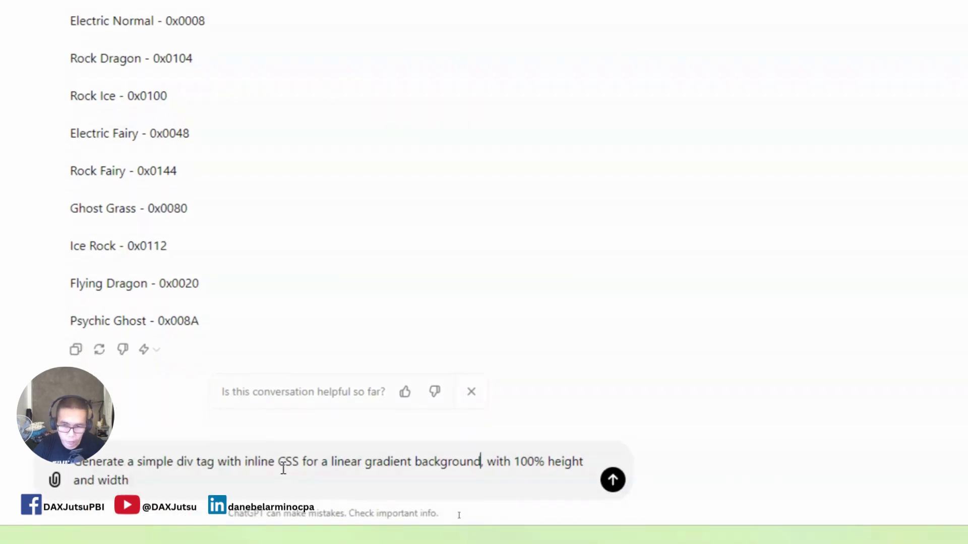
pyautogui.click(521, 477)
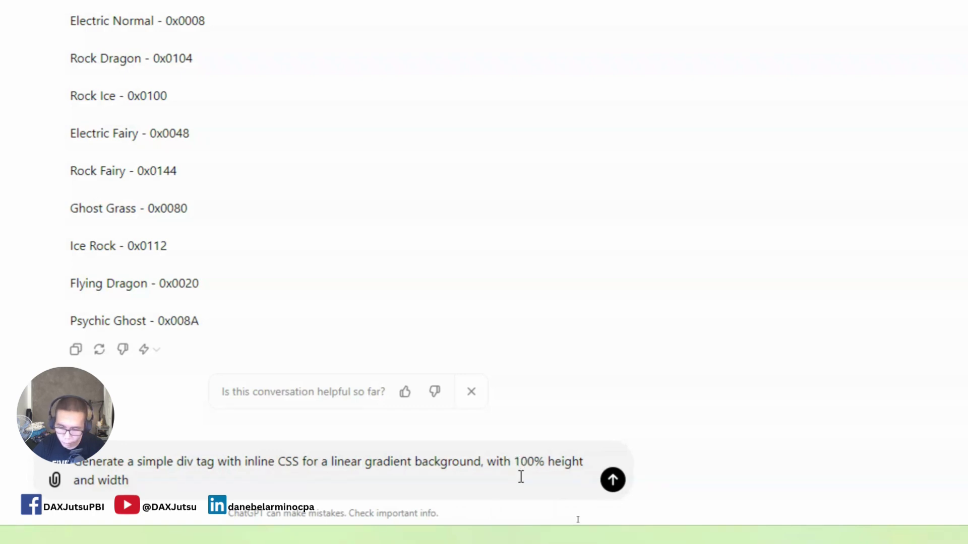
pyautogui.write('. Use angle')
pyautogui.press('BackSpace')
pyautogui.write('. Use three colors')
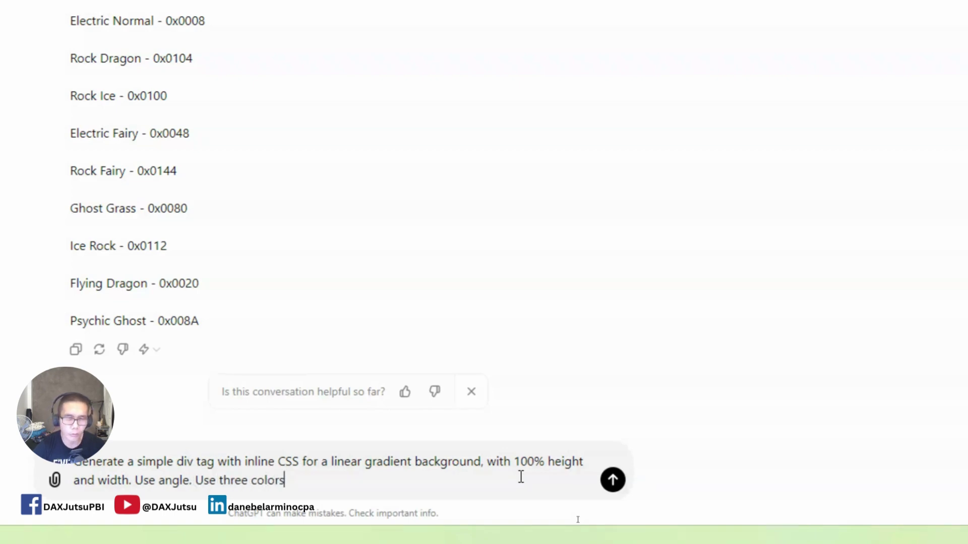
pyautogui.press('Return')
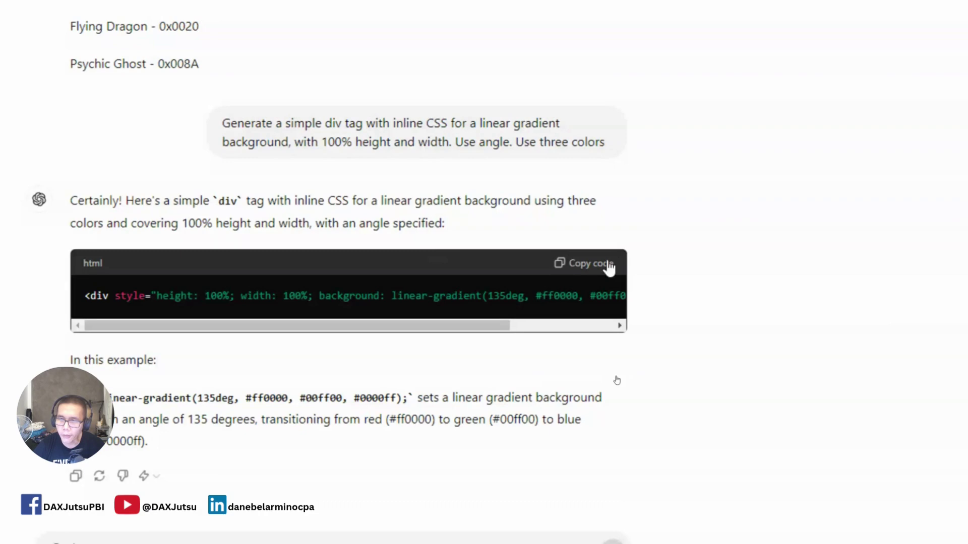
# Copy the generated div code and preview it in the Real-time HTML Editor, replacing the sample HTML
pyautogui.click(595, 267)
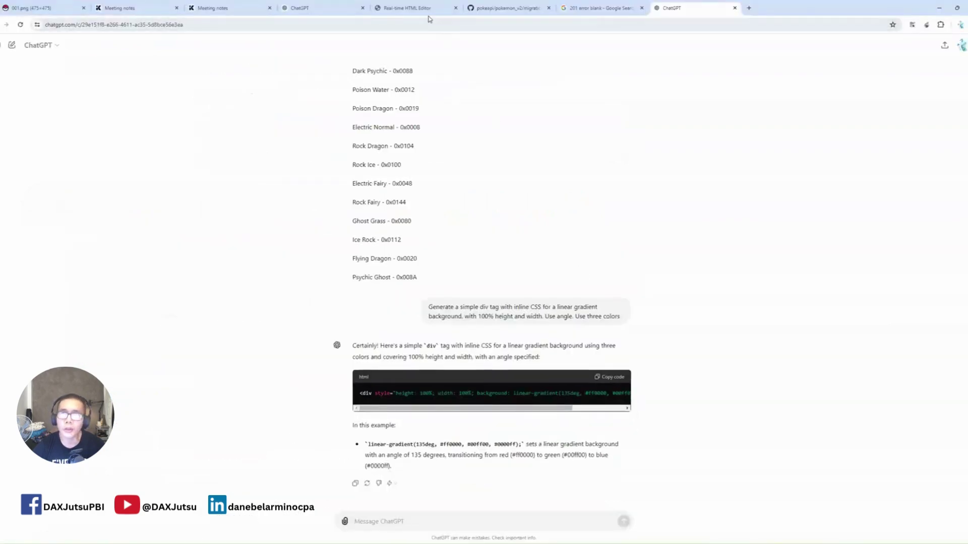
pyautogui.click(428, 9)
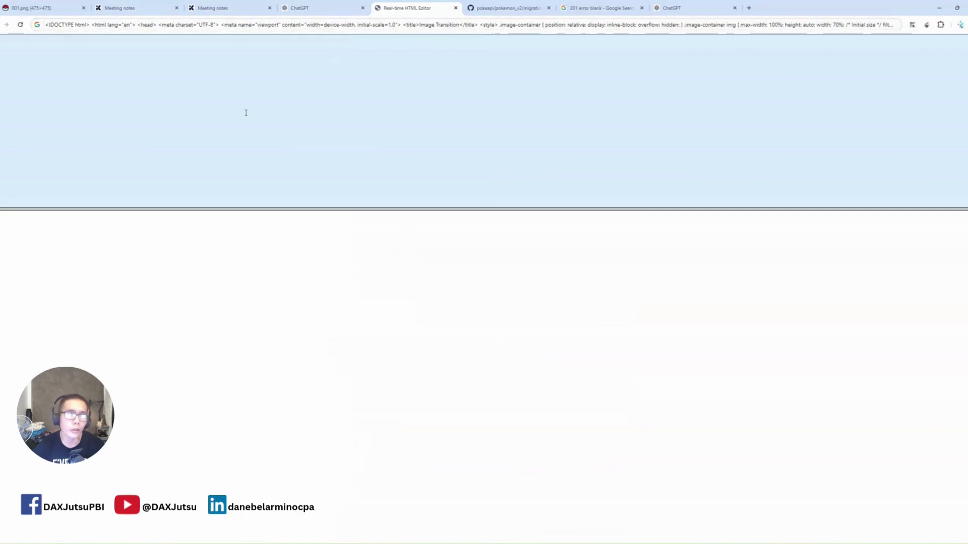
pyautogui.click(289, 103)
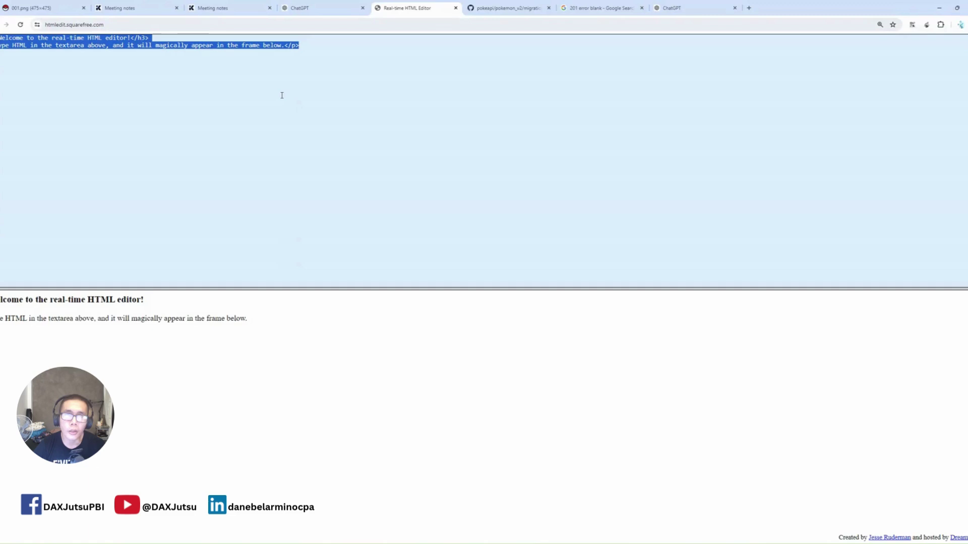
pyautogui.hotkey('ctrl', 'v')
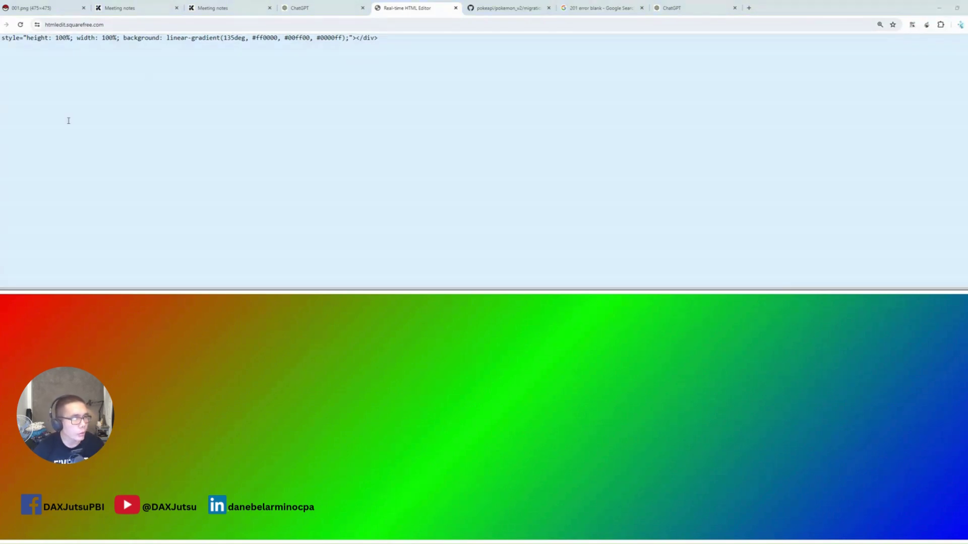
# Switch to Power BI and start a BaseStatsData measure named "Linear CSS Background Three colors", using the copied div code as its expression
pyautogui.hotkey('alt', 'Tab')
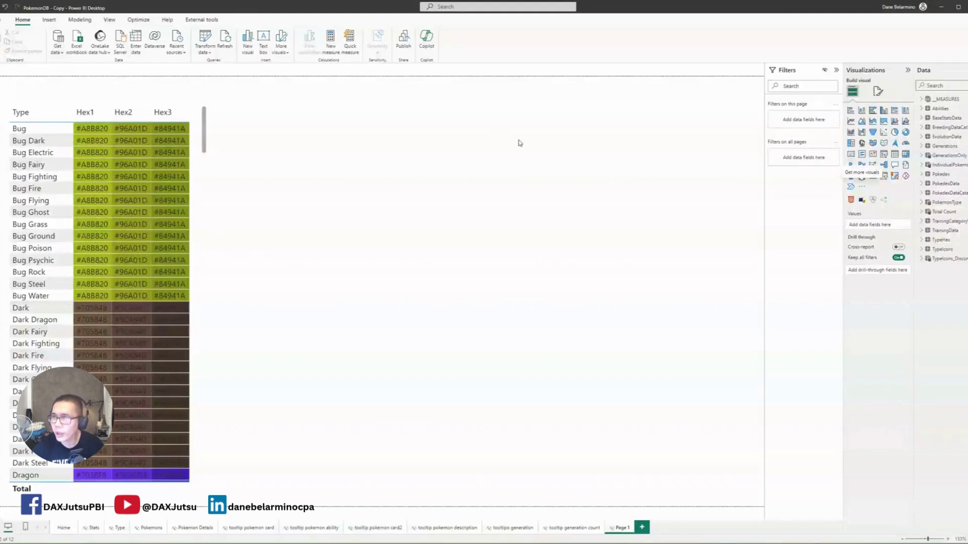
pyautogui.rightClick(955, 123)
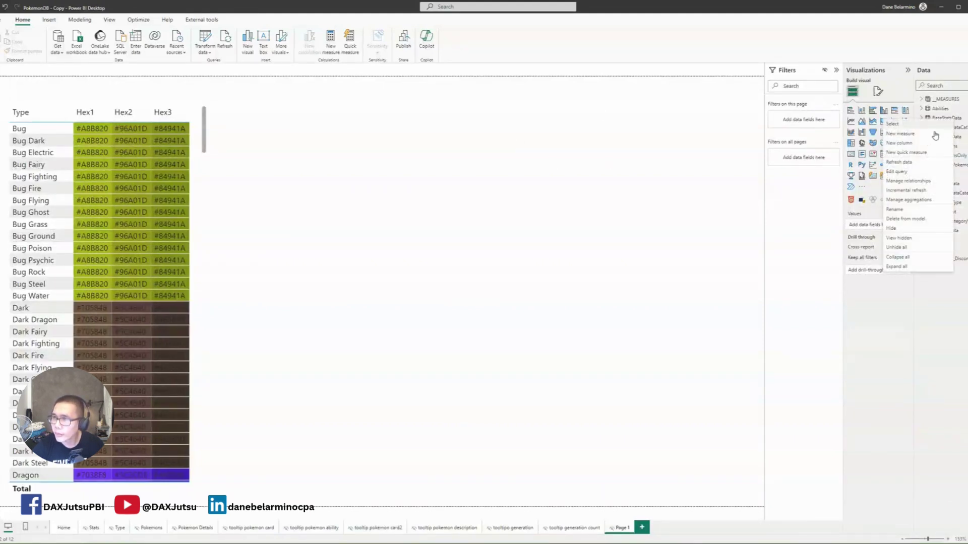
pyautogui.click(926, 138)
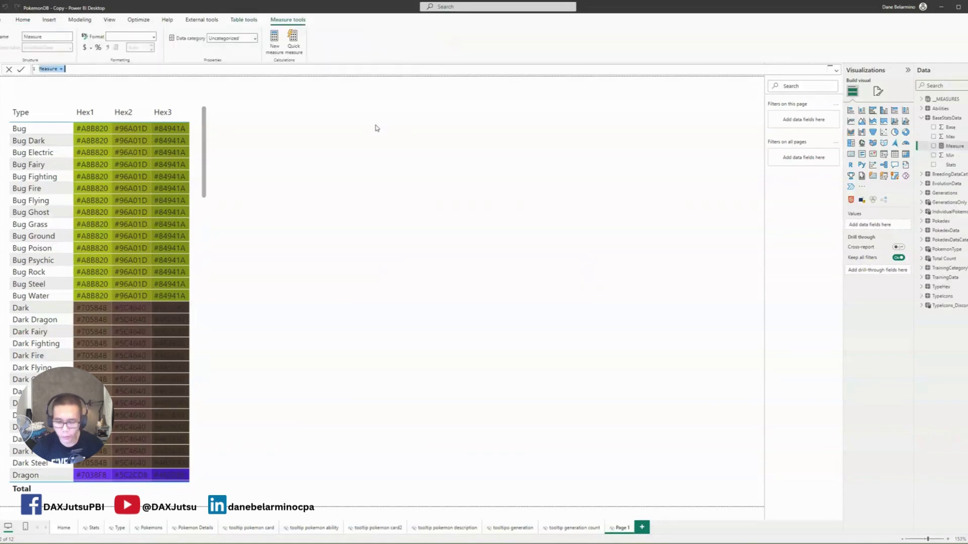
pyautogui.press('BackSpace')
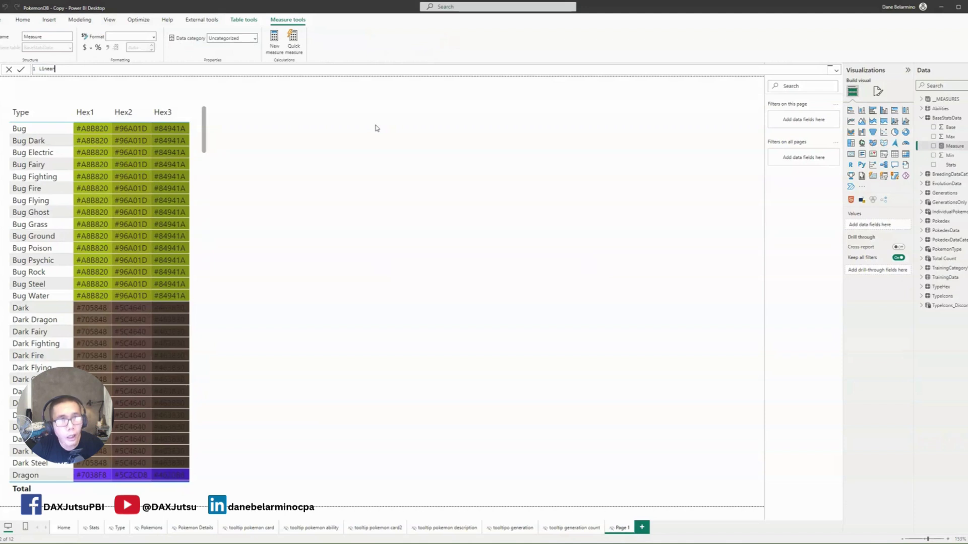
pyautogui.write('Linear CSS Background Three colors =')
pyautogui.hotkey('shift', 'Return')
pyautogui.hotkey('ctrl', 'v')
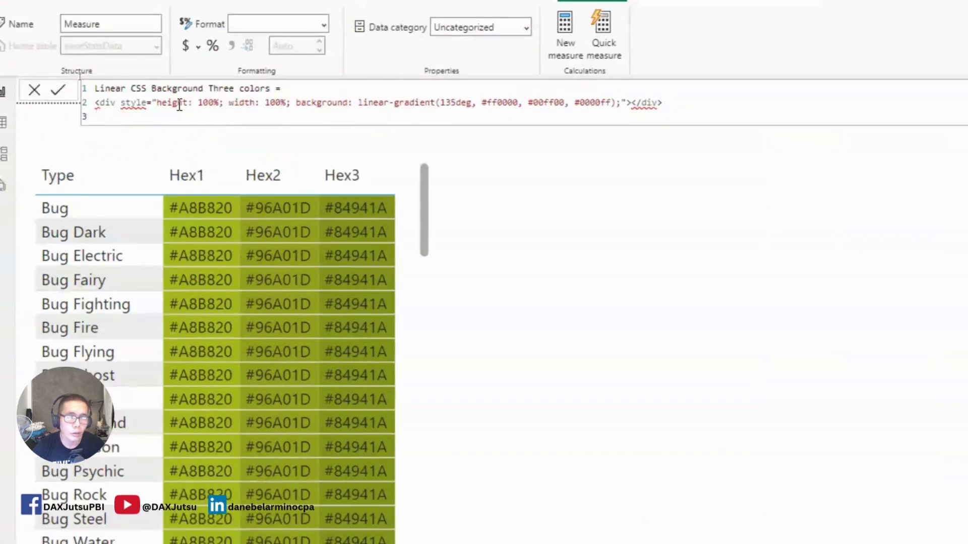
# Change the style attribute's quotes to single quotes, wrap the whole div in double quotes, and commit the measure
pyautogui.click(153, 103)
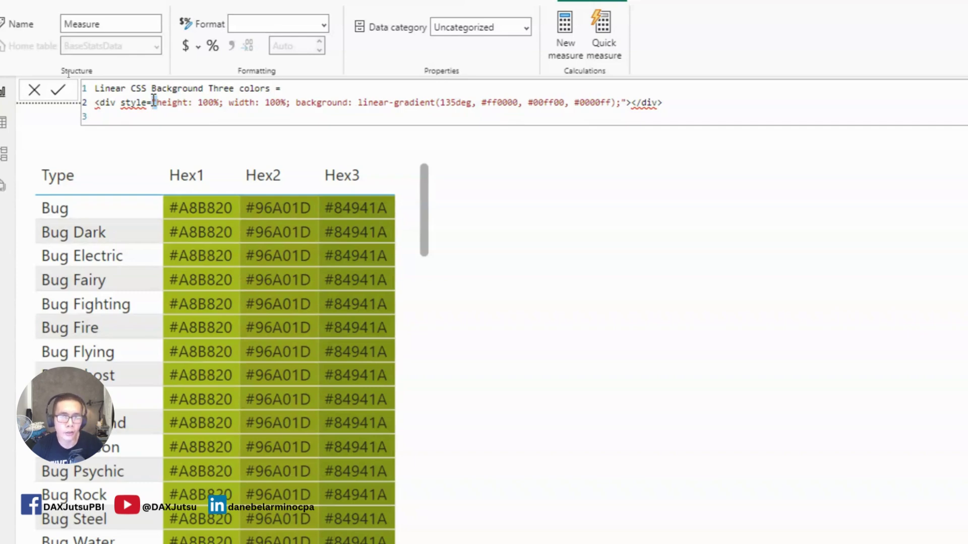
pyautogui.click(154, 101)
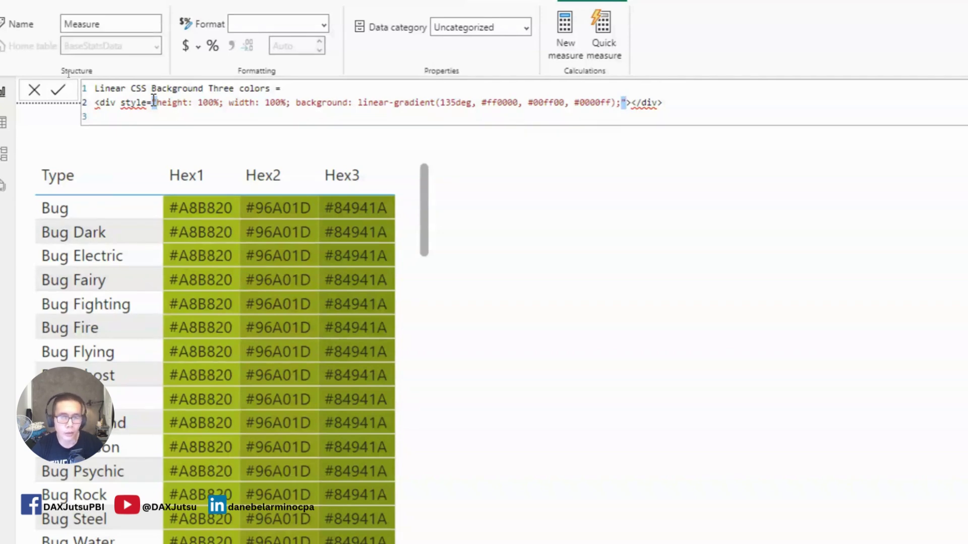
pyautogui.hotkey('ctrl', 'space')
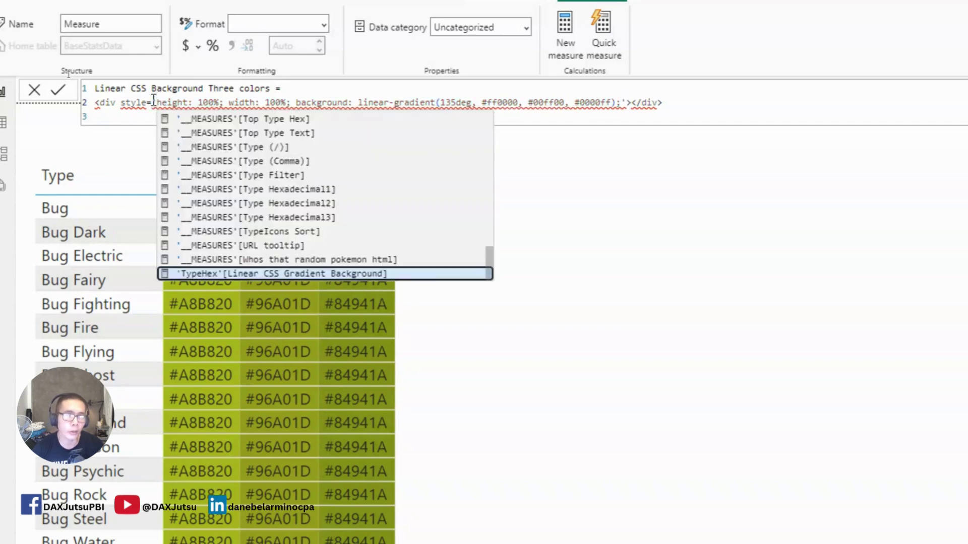
pyautogui.click(106, 103)
pyautogui.press('Up')
pyautogui.press('End')
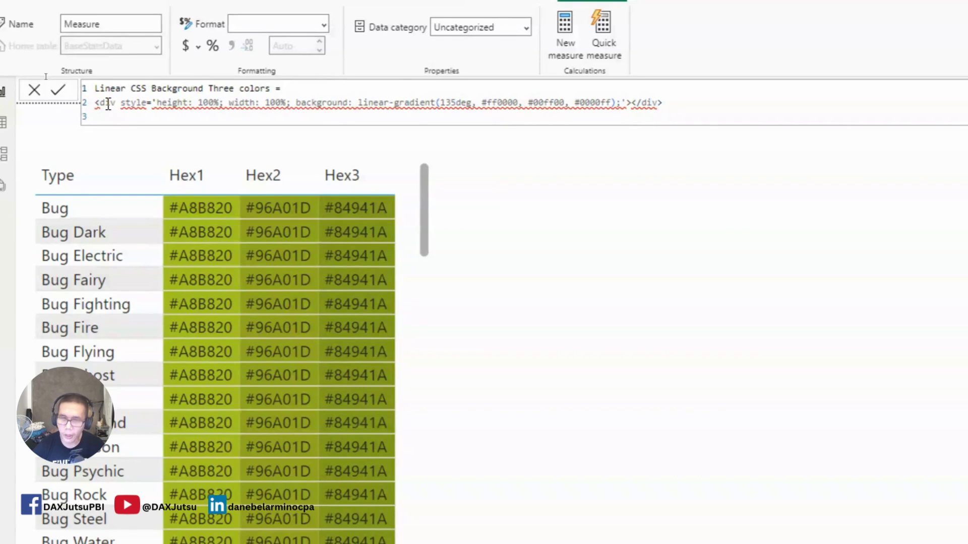
pyautogui.click(818, 110)
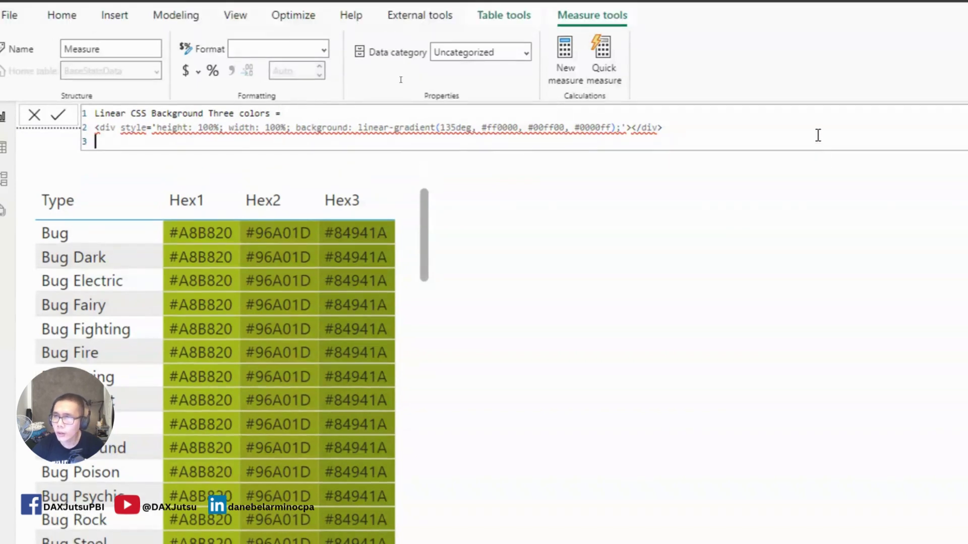
pyautogui.click(818, 125)
pyautogui.write('"')
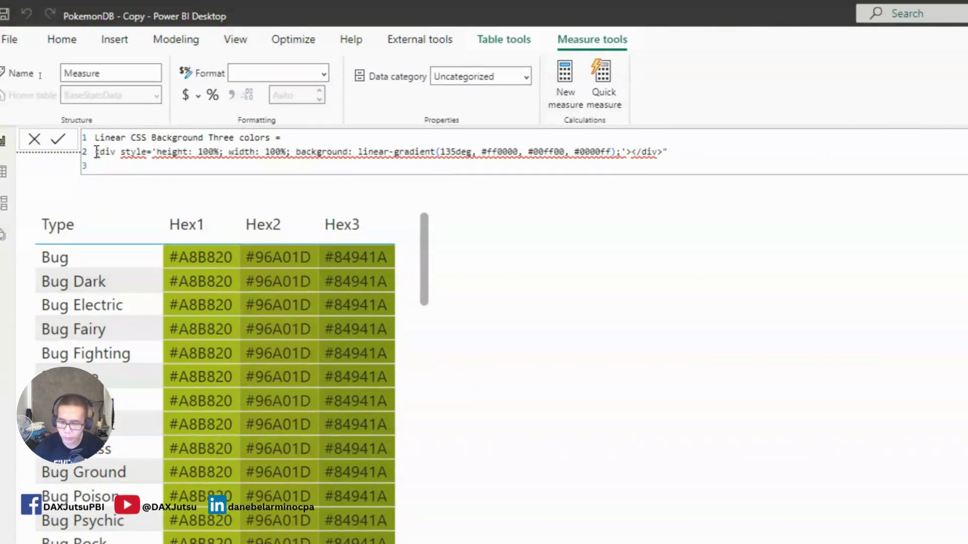
pyautogui.write('"')
pyautogui.press('Return')
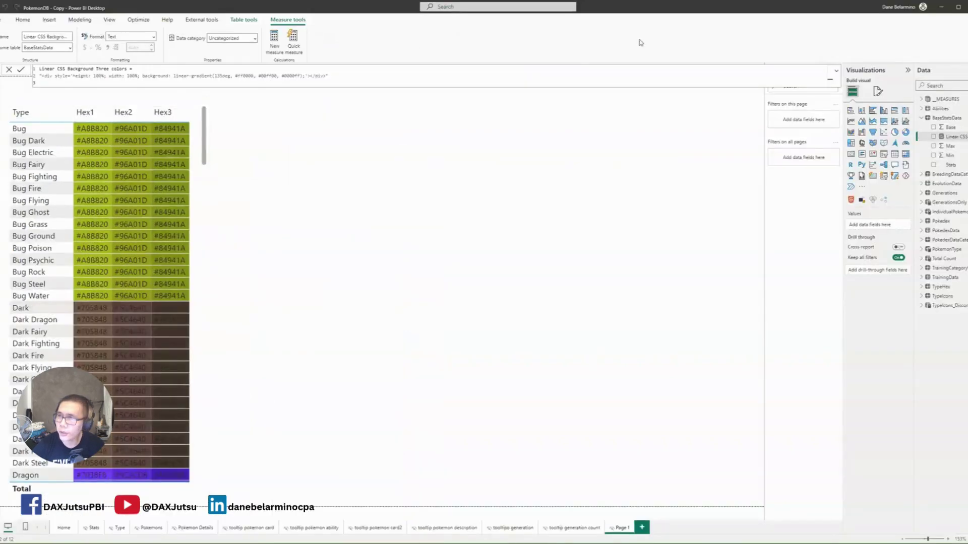
# Place the Linear CSS Background Three colors measure on the page as an HTML custom visual and move it nearer the table
pyautogui.moveTo(939, 138); pyautogui.dragTo(582, 247)
pyautogui.click(851, 200)
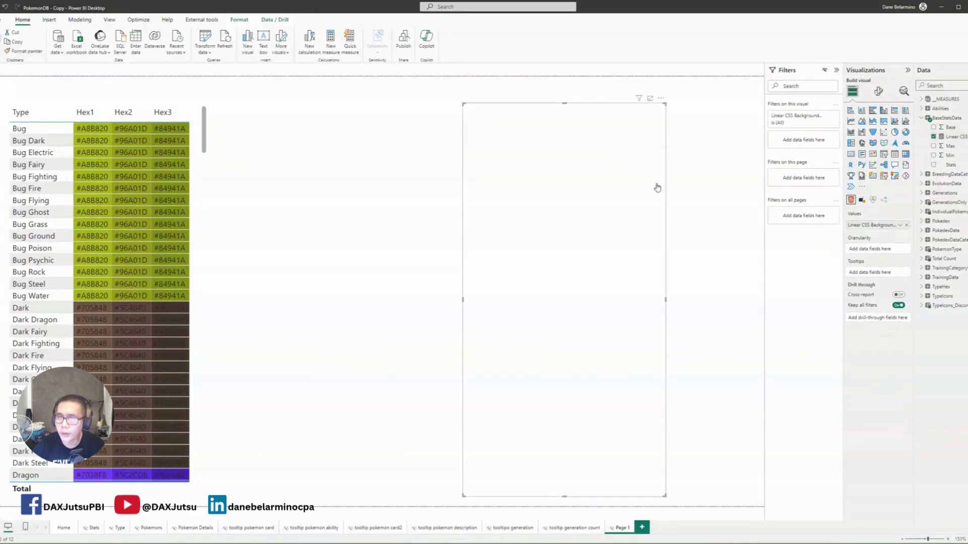
pyautogui.moveTo(656, 100); pyautogui.dragTo(579, 114)
# Search the fields for "css" and compare the new measure's formula with the CSS Background and Linear CSS Gradient Background measures
pyautogui.click(952, 137)
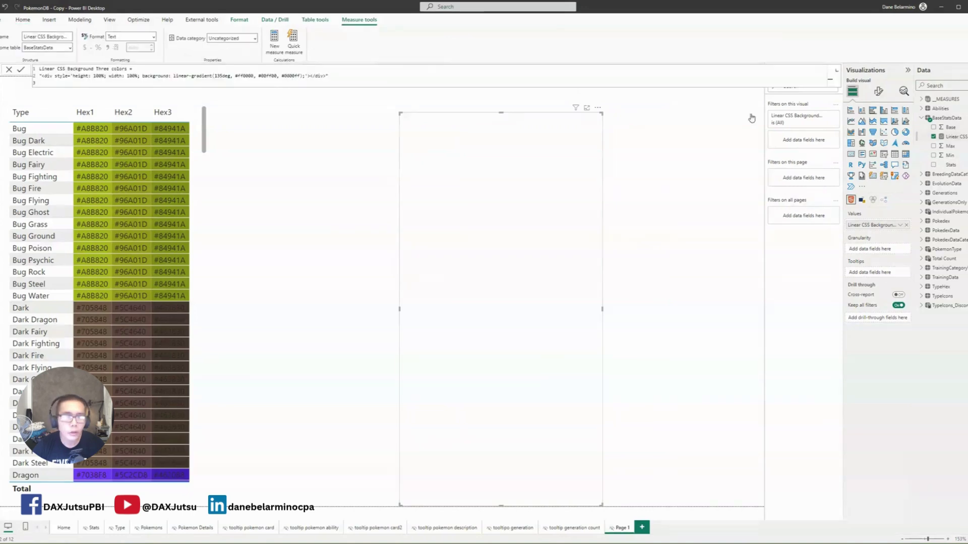
pyautogui.click(926, 86)
pyautogui.write('css')
pyautogui.click(954, 117)
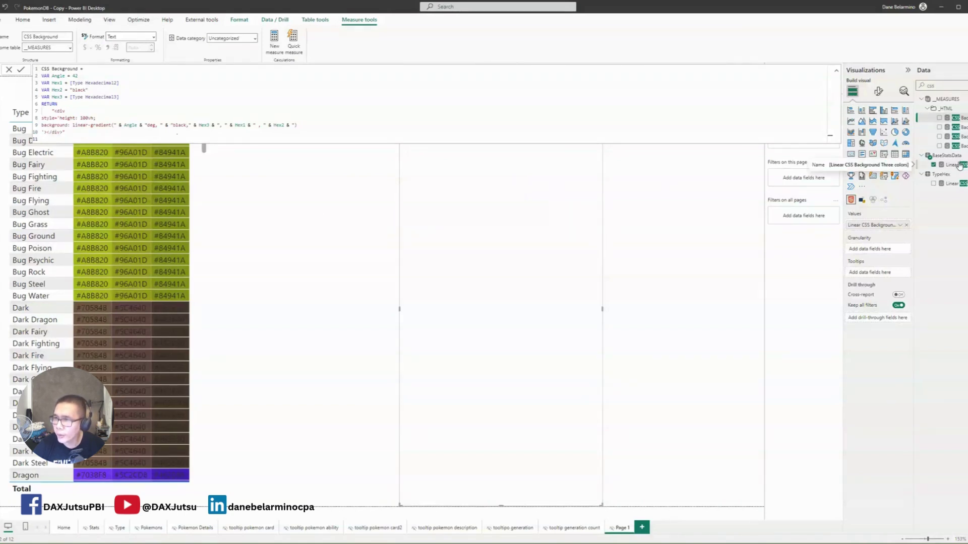
pyautogui.click(952, 184)
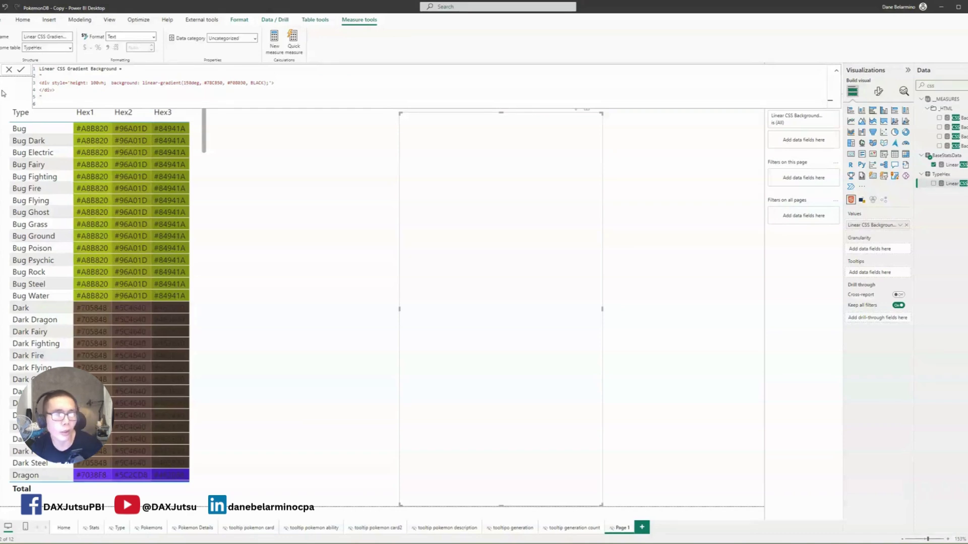
# Search the fields for "three" and "color", and open the Linear CSS Background Three colors measure's formula
pyautogui.doubleClick(922, 85)
pyautogui.write('tg')
pyautogui.press('BackSpace')
pyautogui.write('hree')
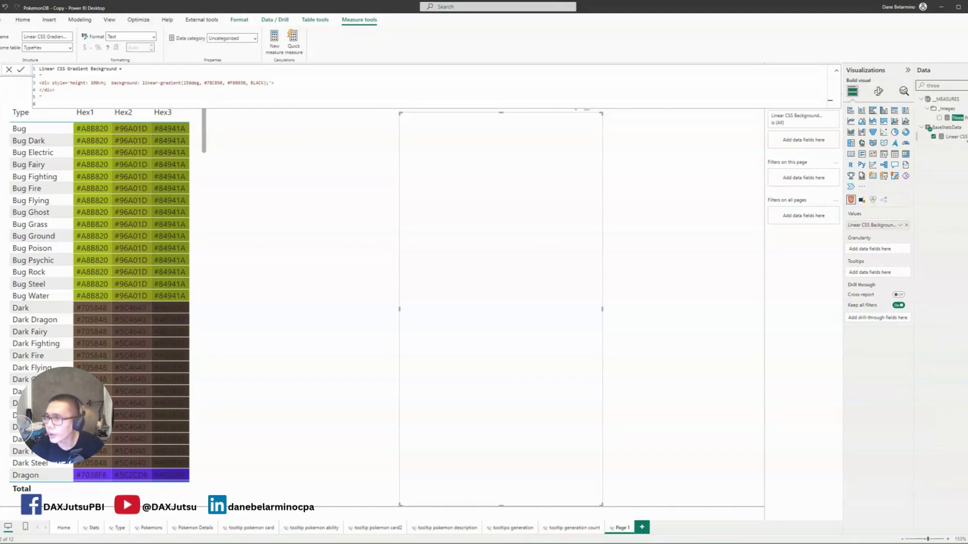
pyautogui.click(957, 118)
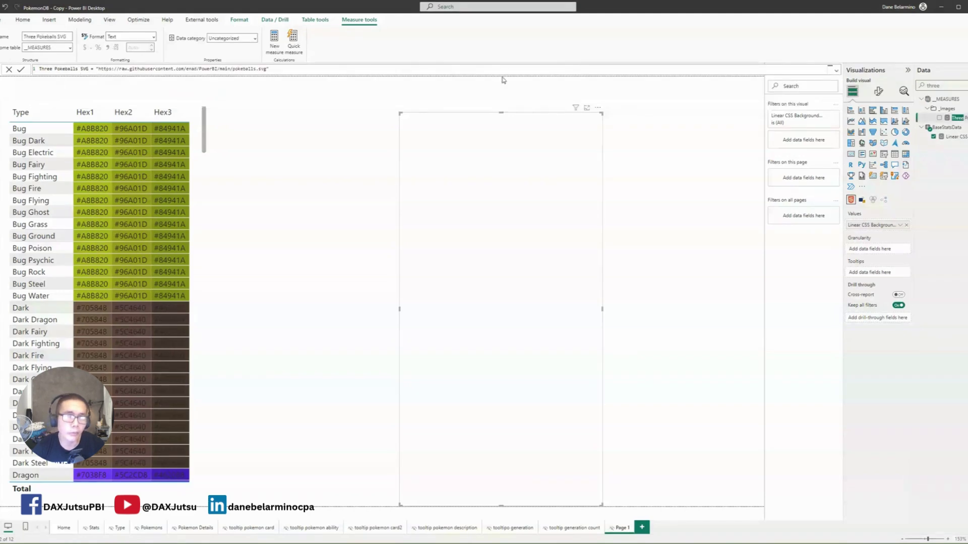
pyautogui.write('color')
pyautogui.click(956, 137)
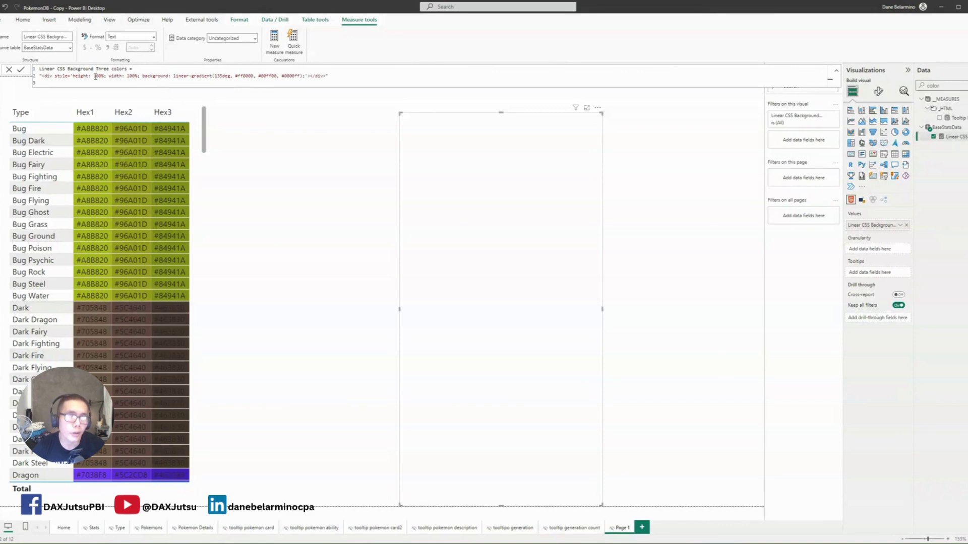
# Set the div's height to 100vh, remove its width property, commit the measure, and widen the HTML visual toward the table
pyautogui.moveTo(93, 76); pyautogui.dragTo(103, 77)
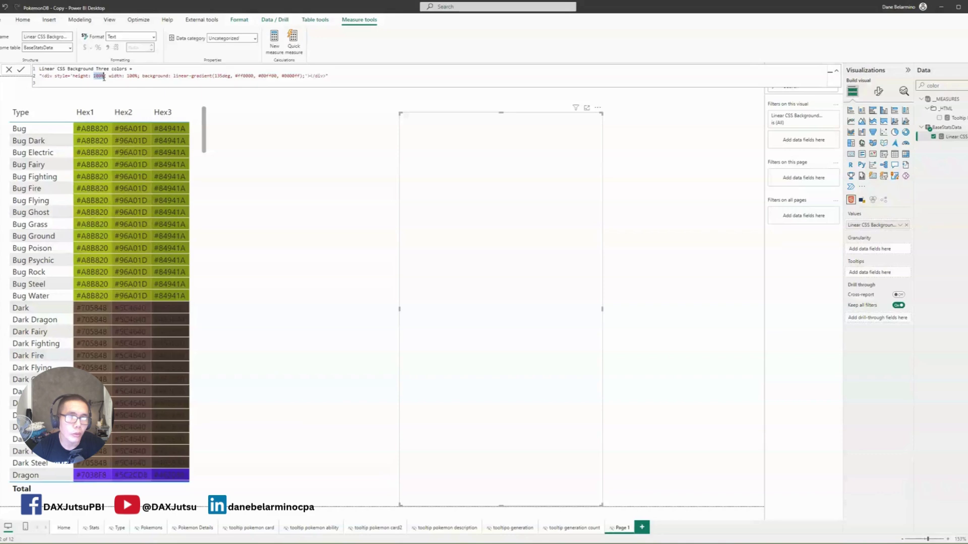
pyautogui.write('100vh')
pyautogui.moveTo(109, 77); pyautogui.dragTo(142, 76)
pyautogui.press('BackSpace')
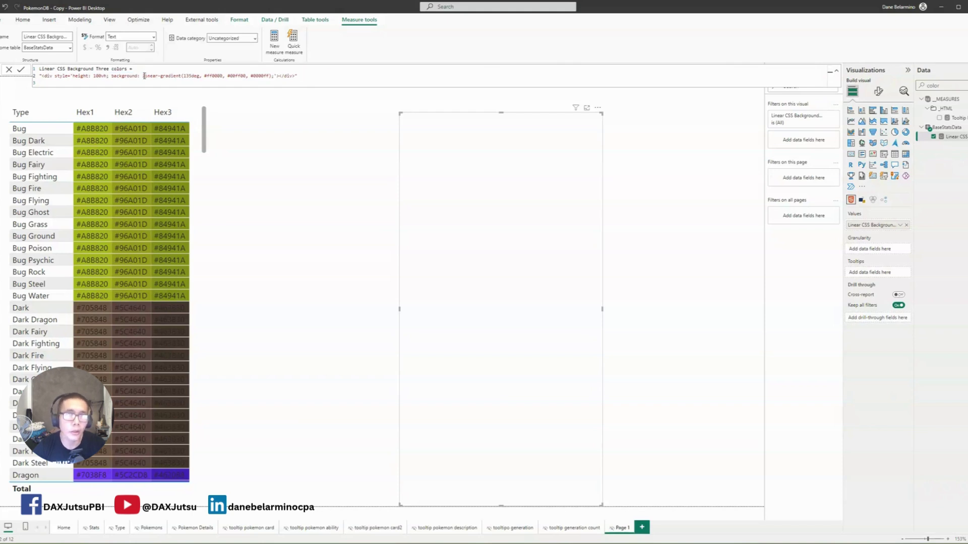
pyautogui.click(327, 172)
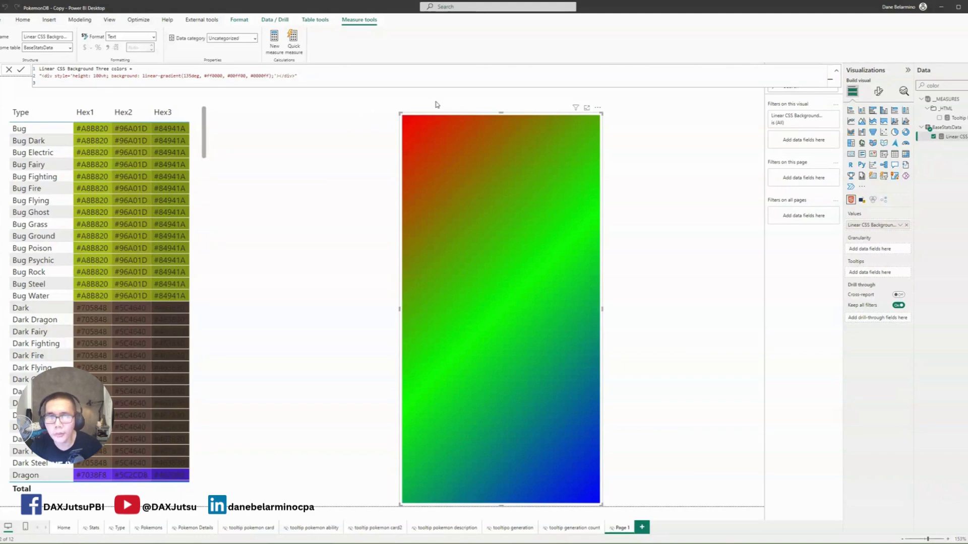
pyautogui.moveTo(399, 111); pyautogui.dragTo(254, 109)
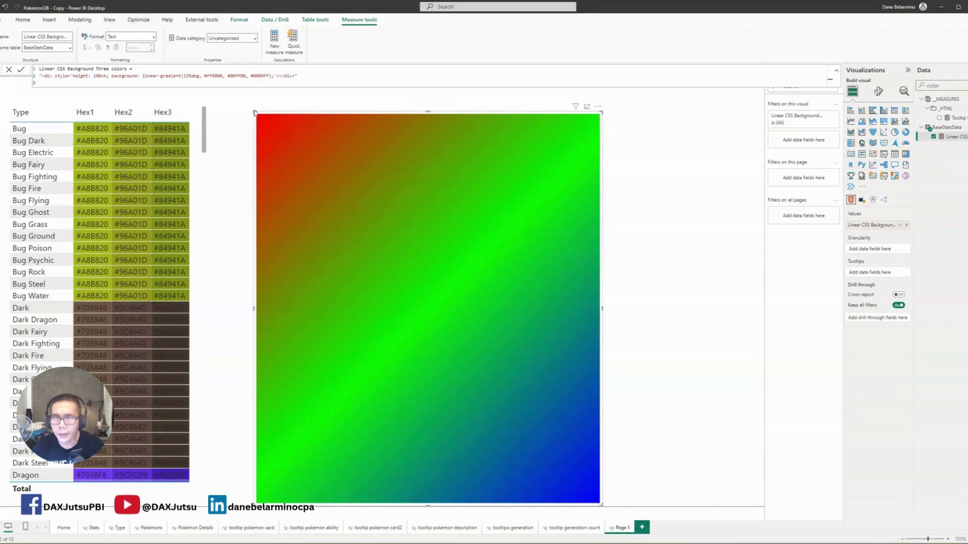
# Select several types in the table in turn, ending with Dark Fairy, to check the gradient's response
pyautogui.click(30, 141)
pyautogui.click(27, 189)
pyautogui.click(28, 224)
pyautogui.click(29, 272)
pyautogui.click(33, 330)
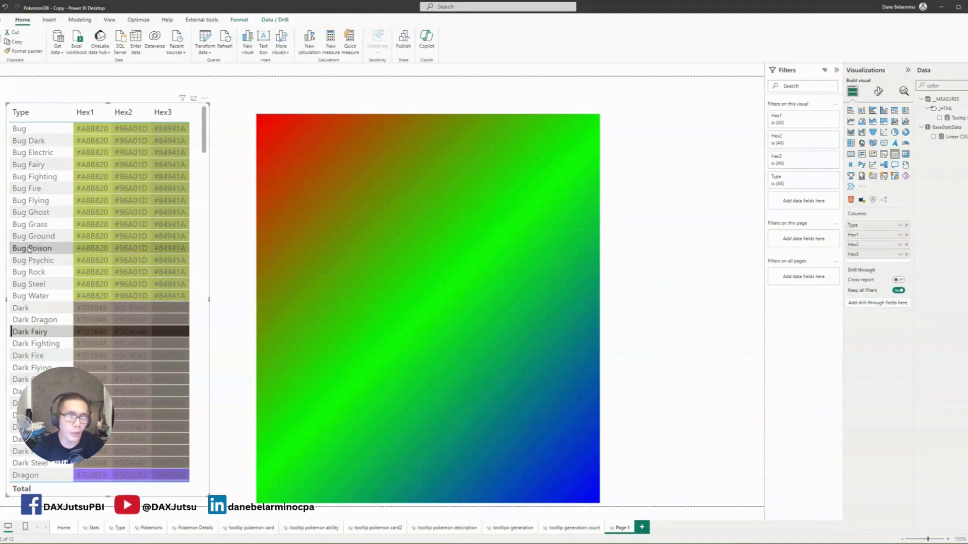
# Open the Linear CSS Background Three colors measure and start a colors variable with COMBINEVALUES above the div string
pyautogui.click(944, 140)
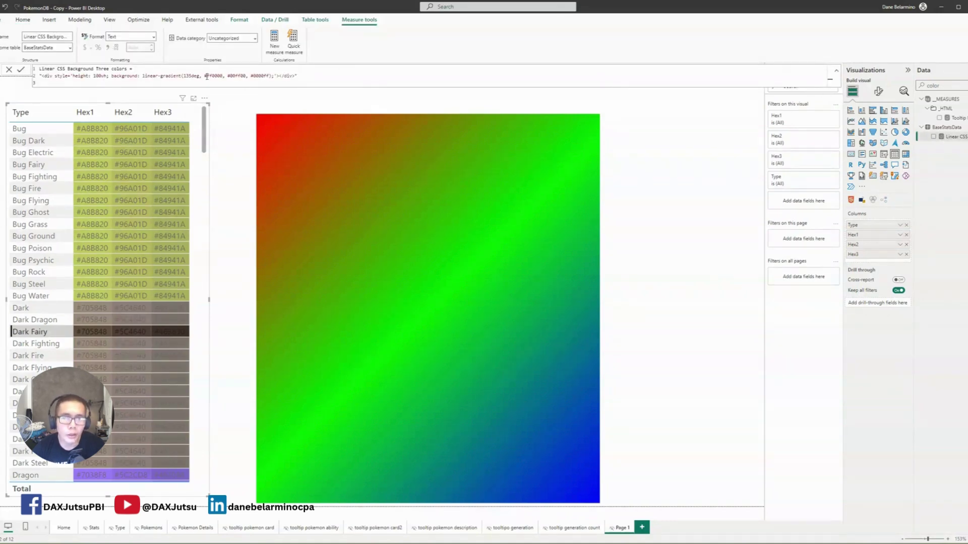
pyautogui.moveTo(203, 75); pyautogui.dragTo(222, 76)
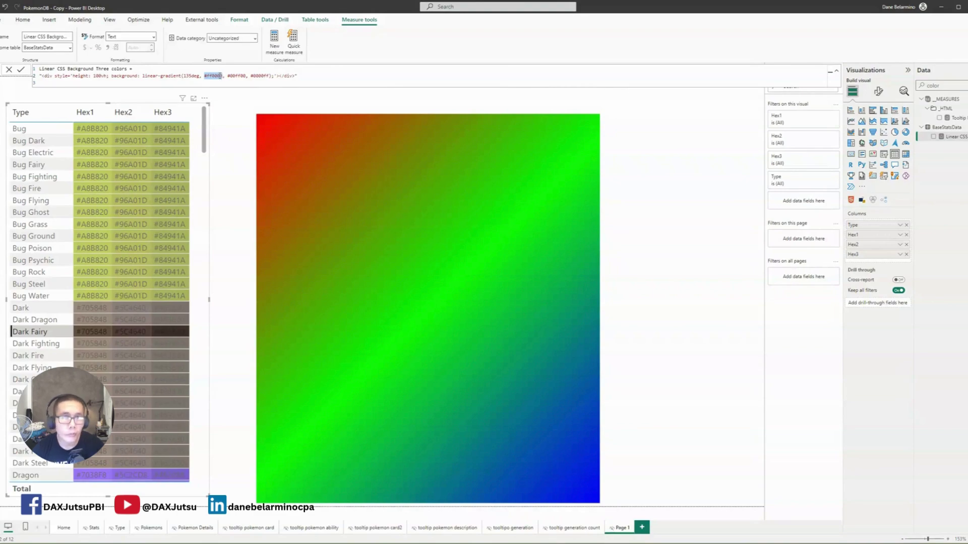
pyautogui.click(182, 69)
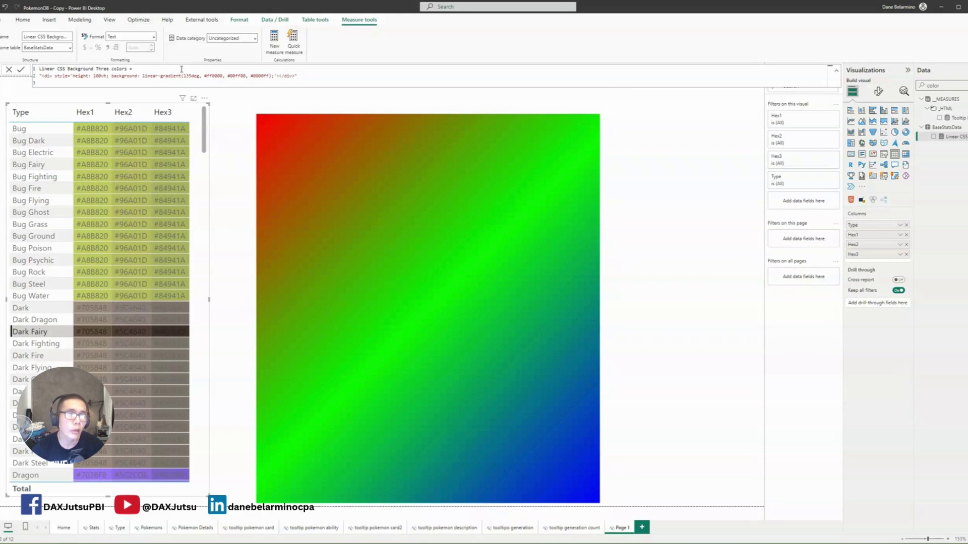
pyautogui.hotkey('shift', 'Return')
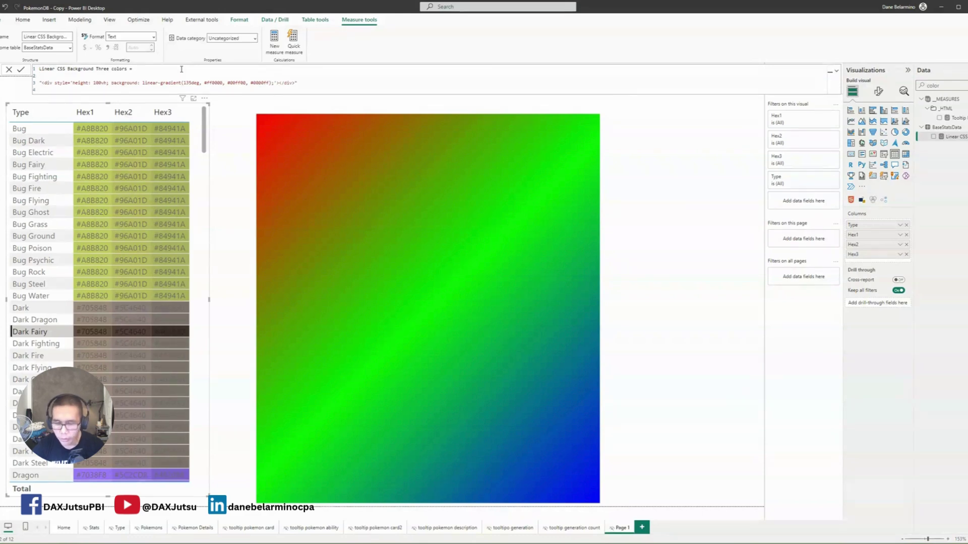
pyautogui.write('var ')
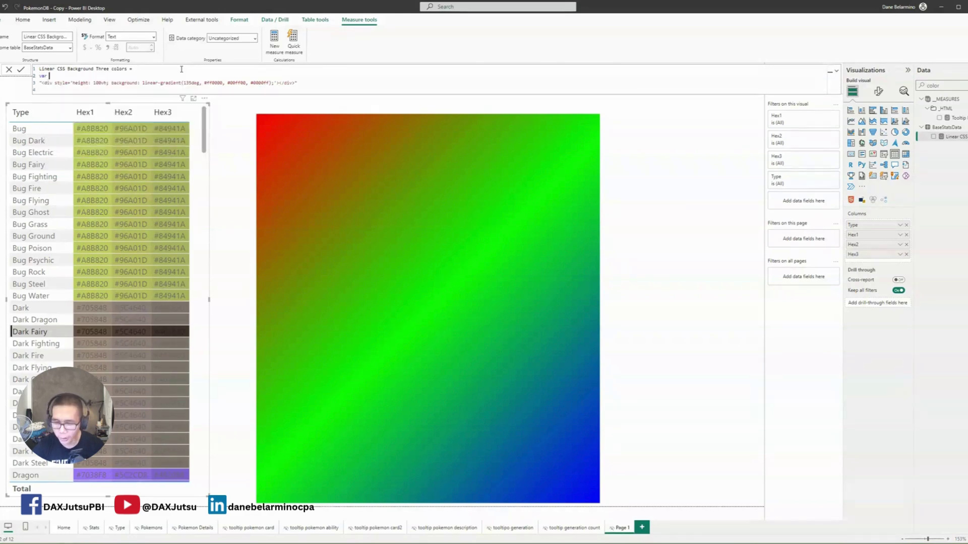
pyautogui.write('colors')
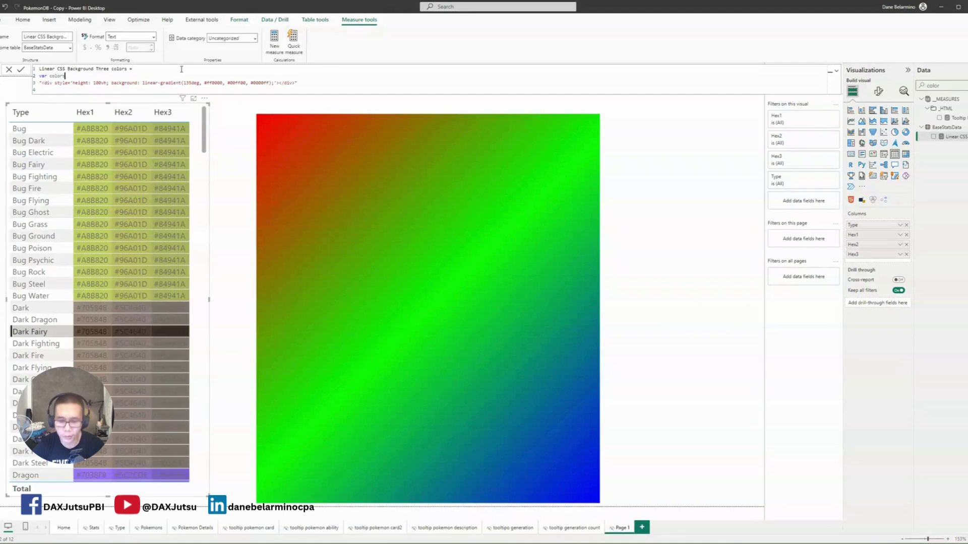
pyautogui.write(' = combin')
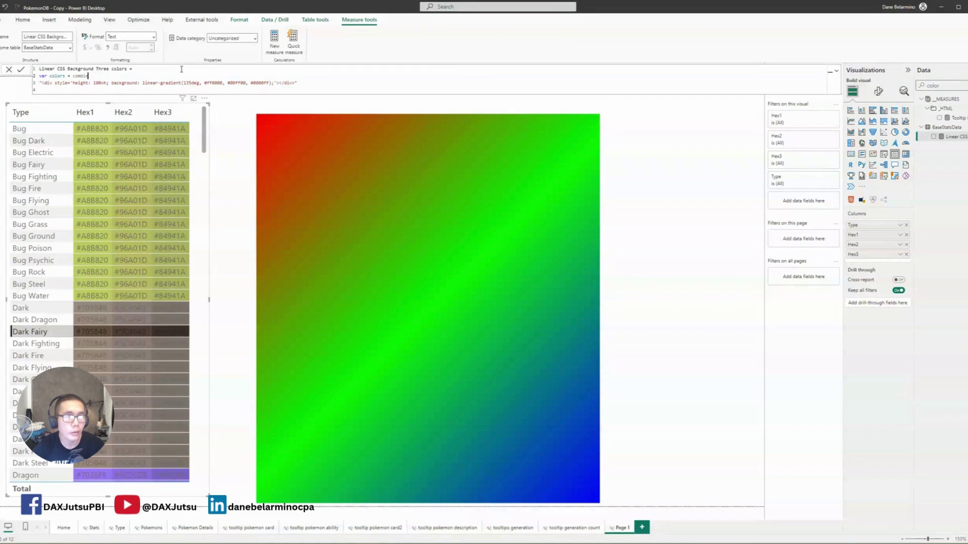
pyautogui.write('ene')
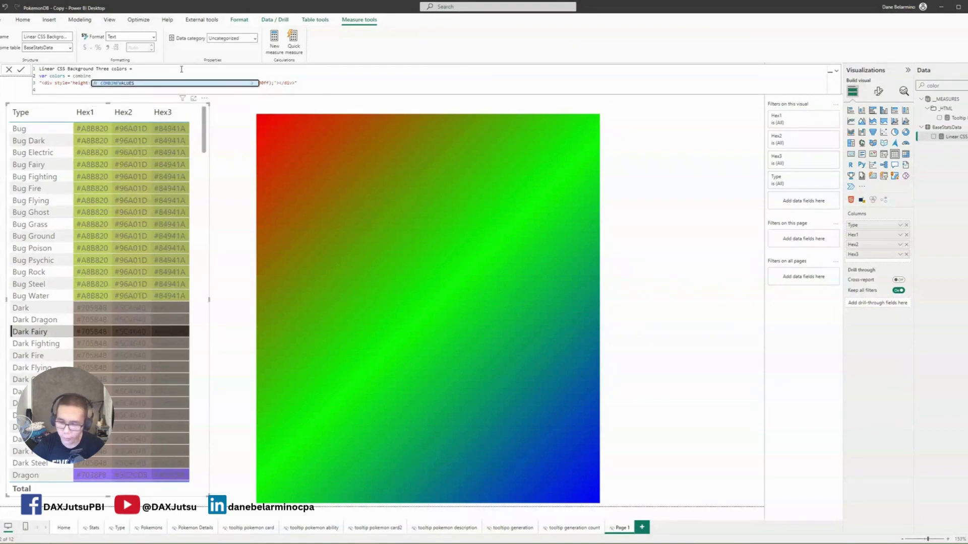
pyautogui.press('Tab')
# Give COMBINEVALUES the delimiter ", " and max(TypeHex[Hex1]) as its first expression
pyautogui.write('ma')
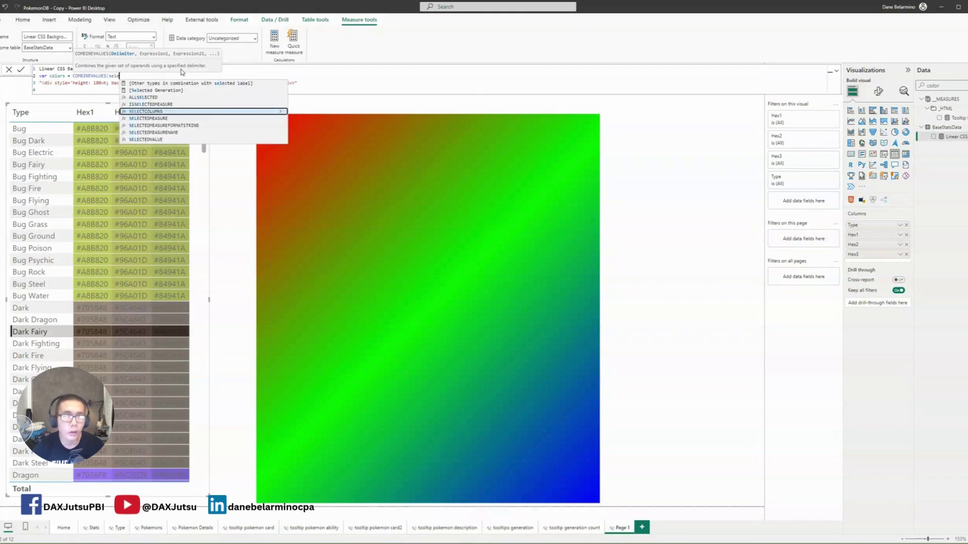
pyautogui.write('x(')
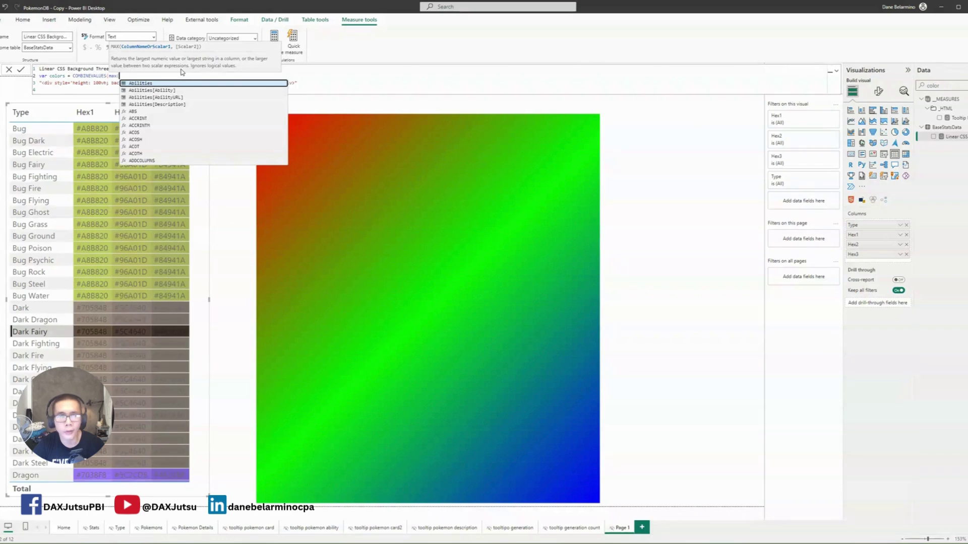
pyautogui.write('TypeHex[Hex1]')
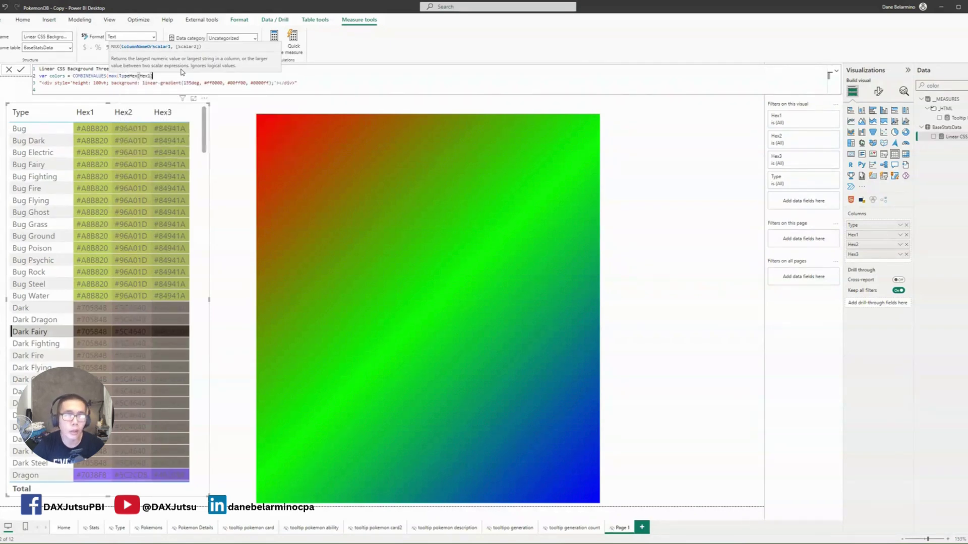
pyautogui.write(')')
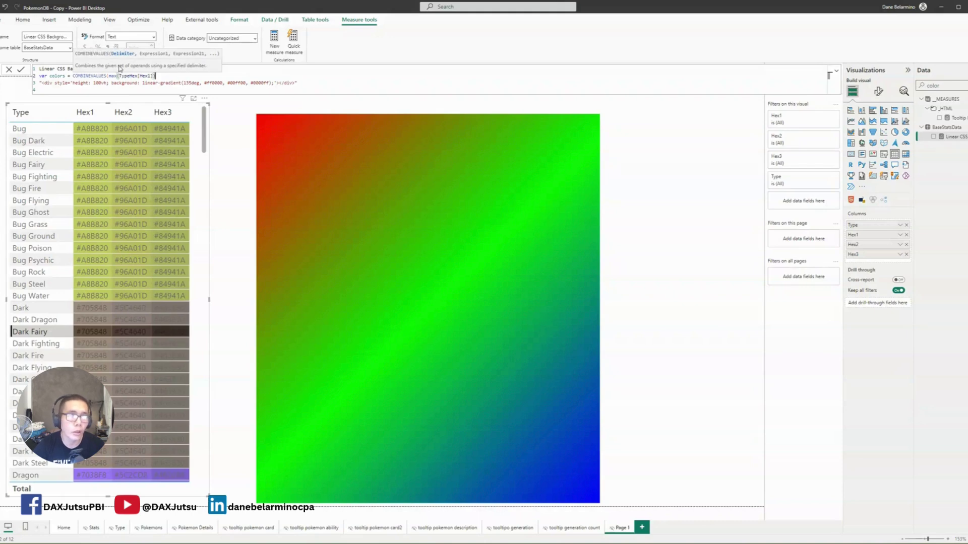
pyautogui.doubleClick(112, 75)
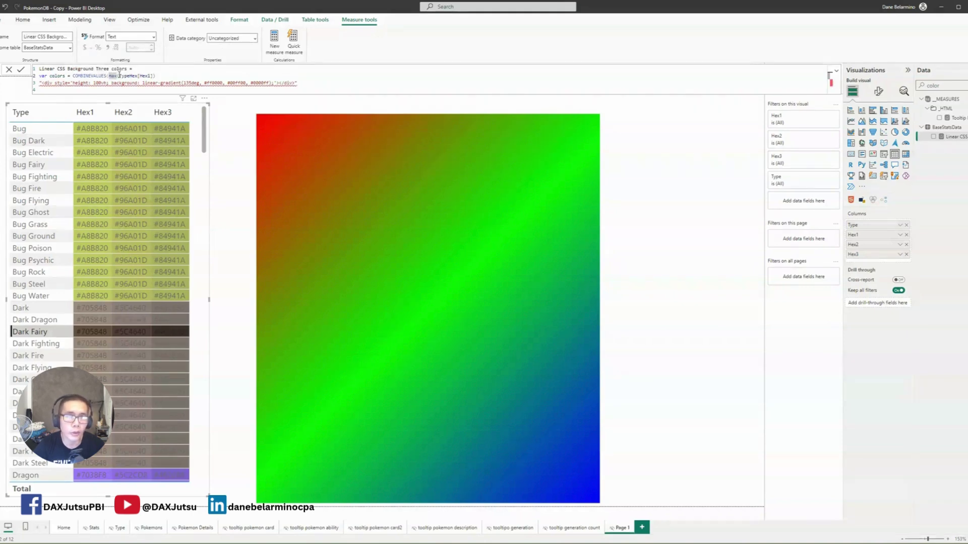
pyautogui.press('Left')
pyautogui.write('", "')
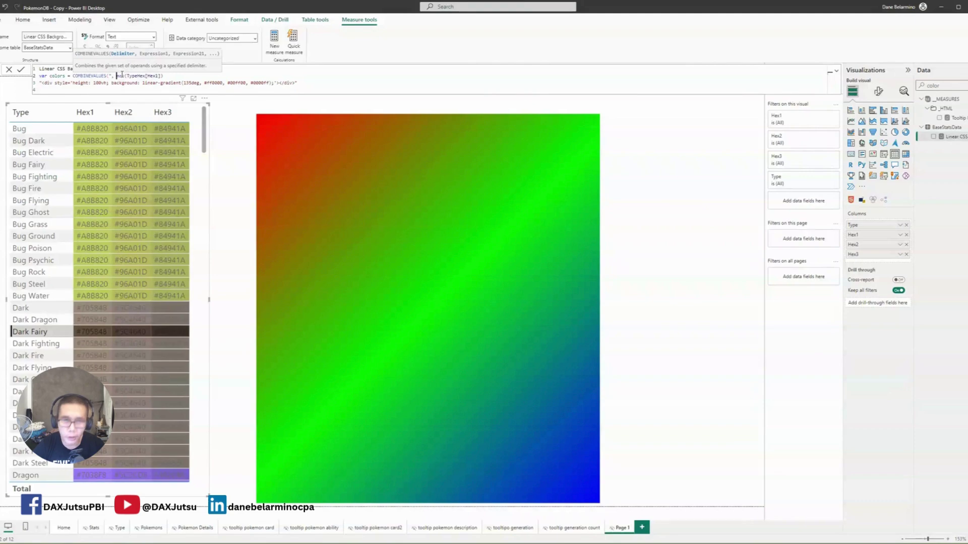
pyautogui.write(',')
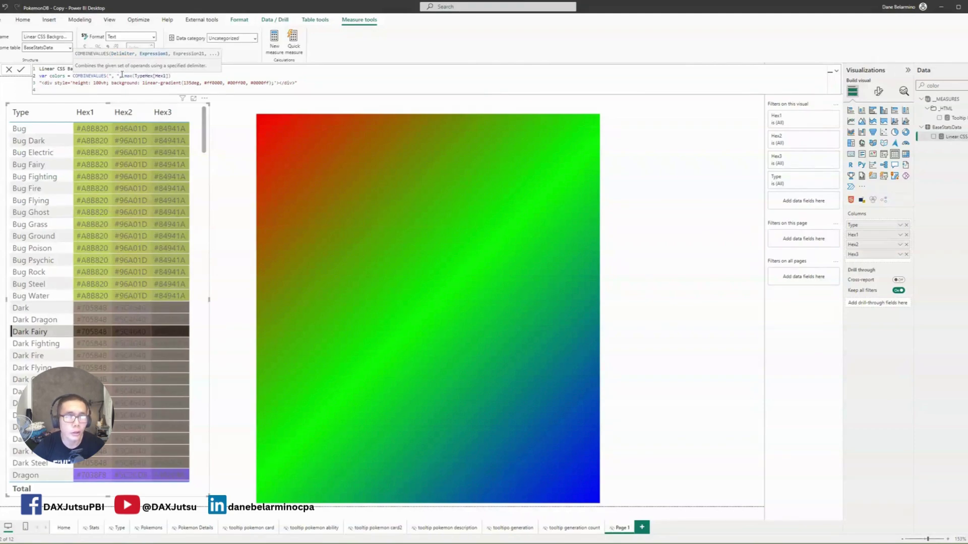
# Add max(TypeHex[Hex2]) as the second expression of COMBINEVALUES
pyautogui.click(197, 76)
pyautogui.write(',')
pyautogui.write('max(TypeHex[Hex1])')
pyautogui.click(223, 76)
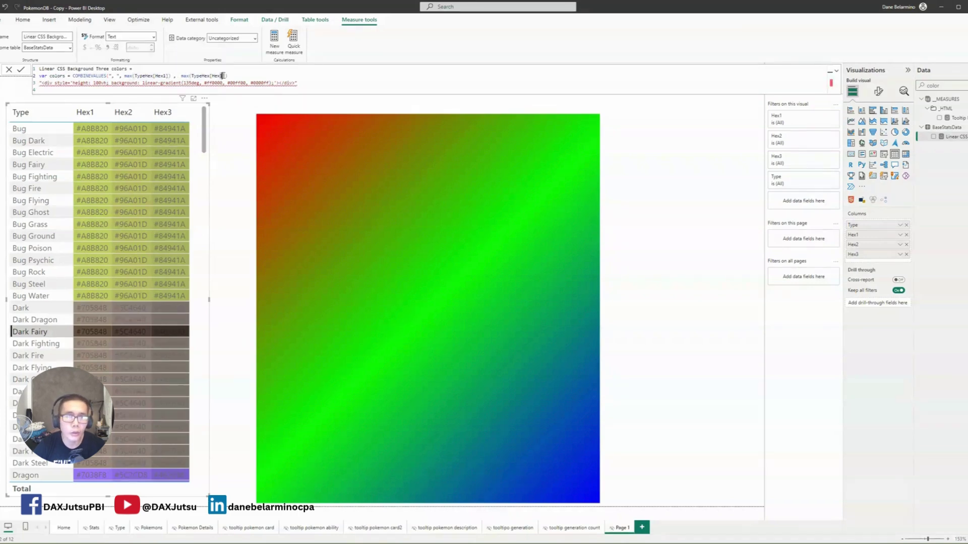
pyautogui.press('BackSpace')
pyautogui.write('3')
# Add max(TypeHex[Hex3]) as the third expression of COMBINEVALUES
pyautogui.click(235, 76)
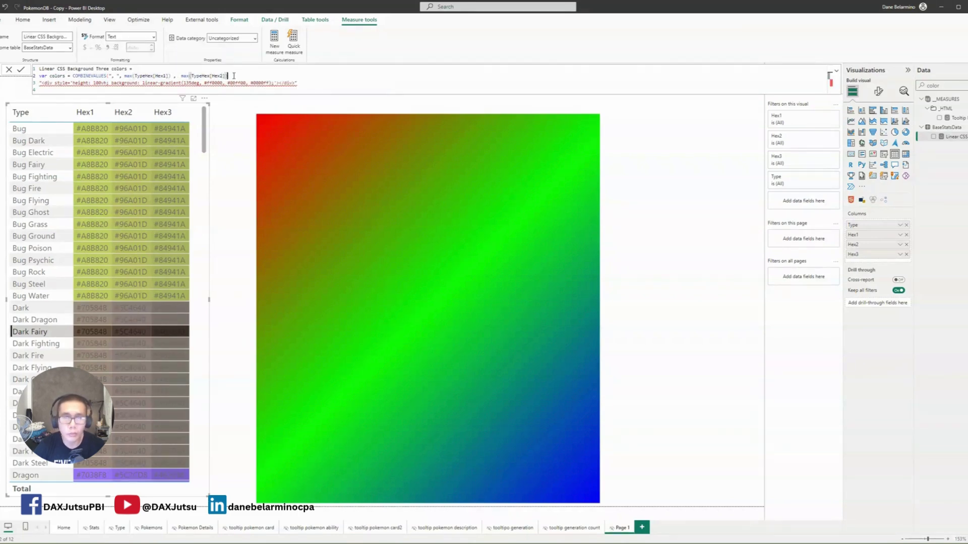
pyautogui.write(',')
pyautogui.write('max(TypeHex[Hex1])')
pyautogui.click(275, 75)
pyautogui.press('BackSpace')
pyautogui.write('3')
pyautogui.doubleClick(275, 76)
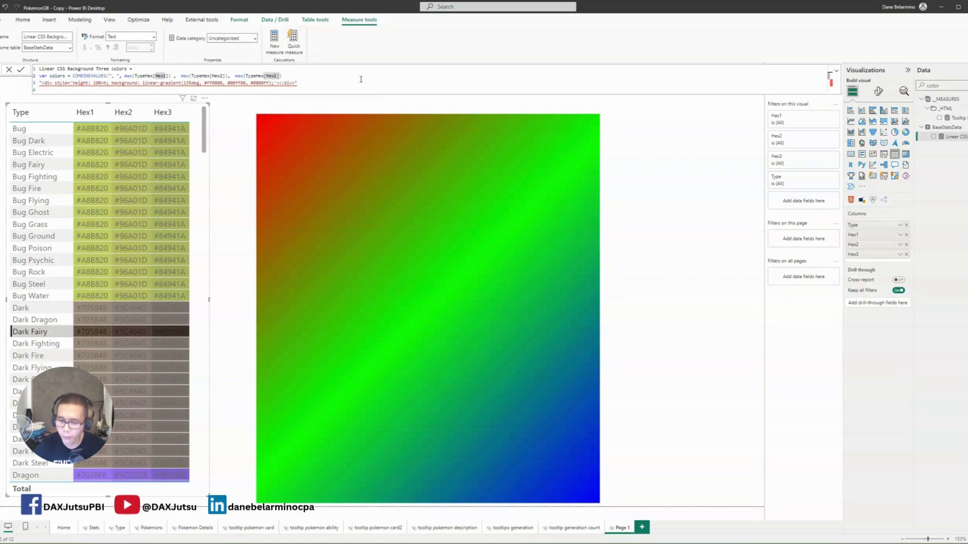
pyautogui.write('Hex3')
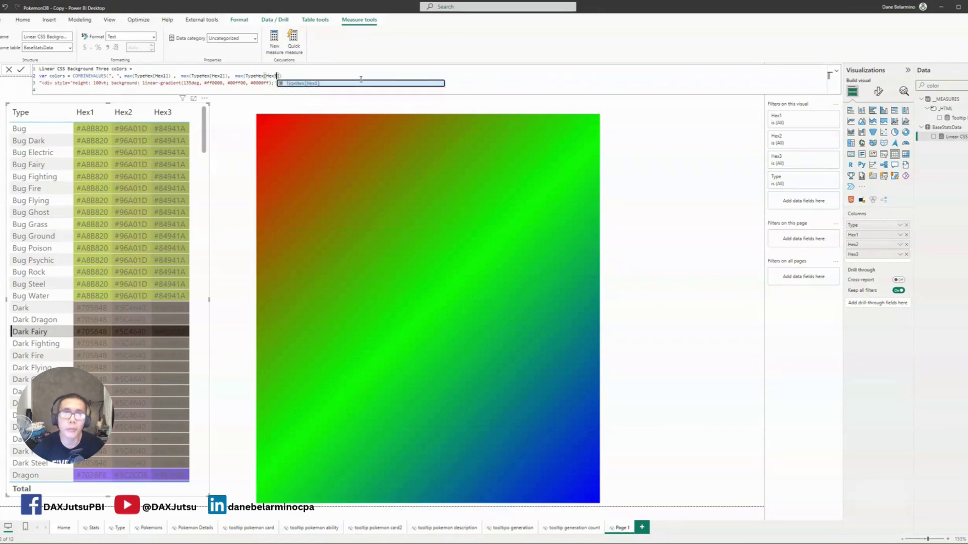
pyautogui.press('Right')
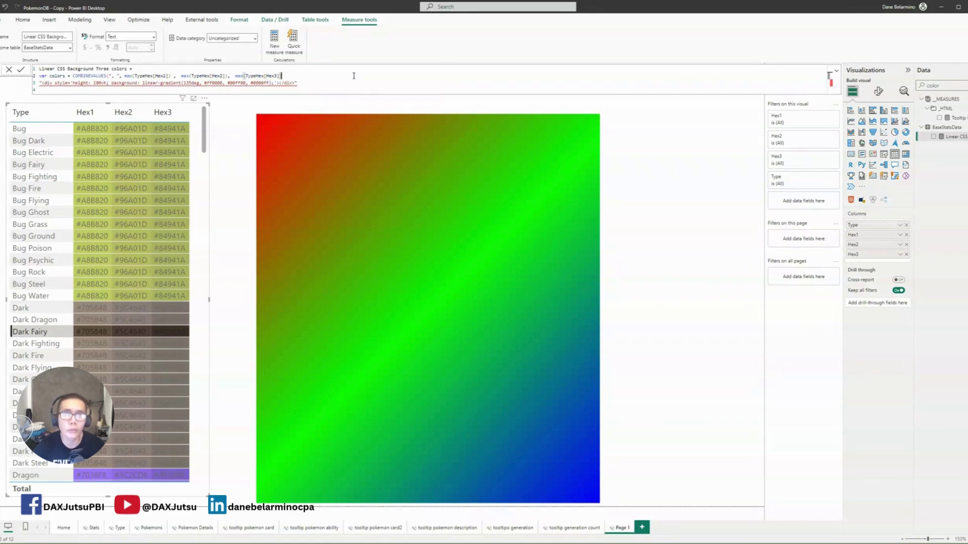
# Close the COMBINEVALUES call and add a return line before the div string
pyautogui.write(')')
pyautogui.hotkey('shift', 'Return')
pyautogui.write('return')
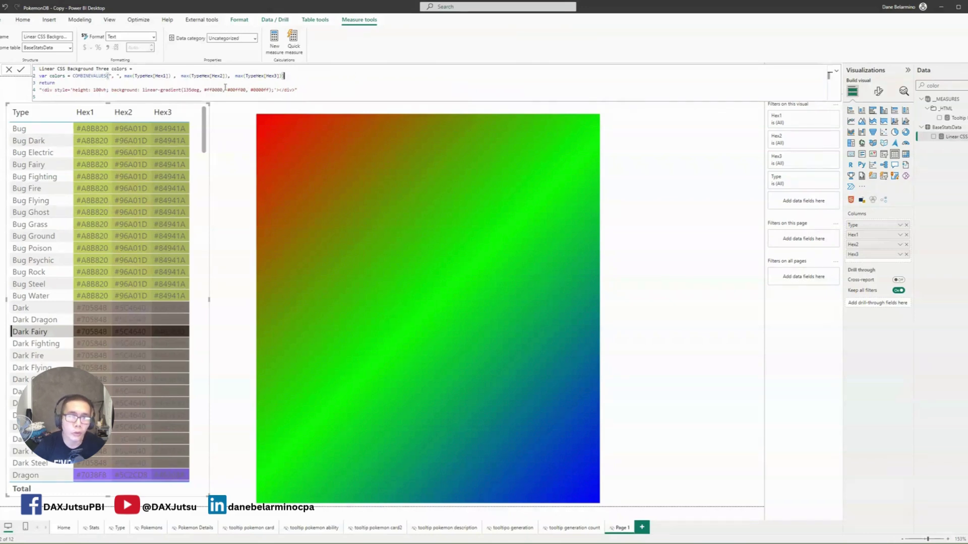
# Replace the three hard-coded hex values in linear-gradient with the concatenated colors variable, "& colors& ", and commit the measure
pyautogui.moveTo(205, 90); pyautogui.dragTo(269, 90)
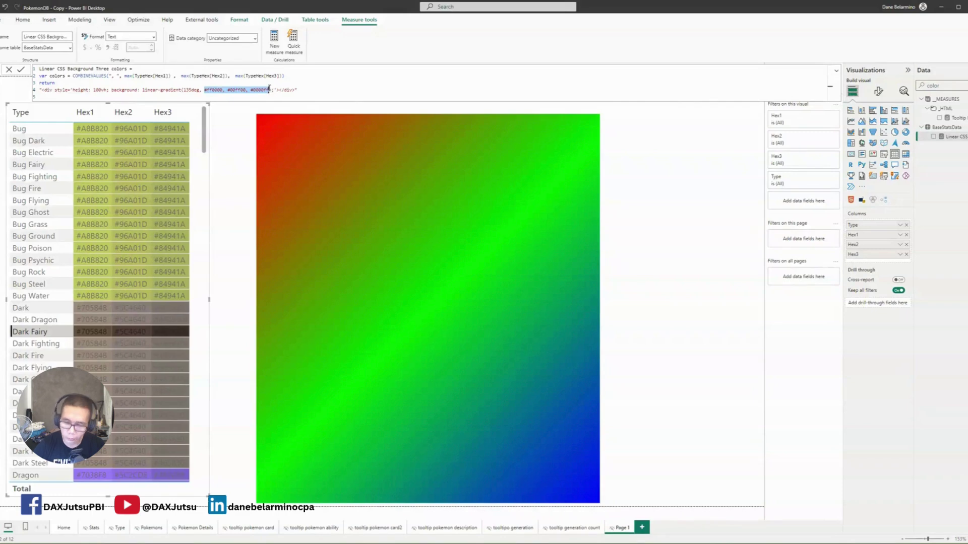
pyautogui.write('"')
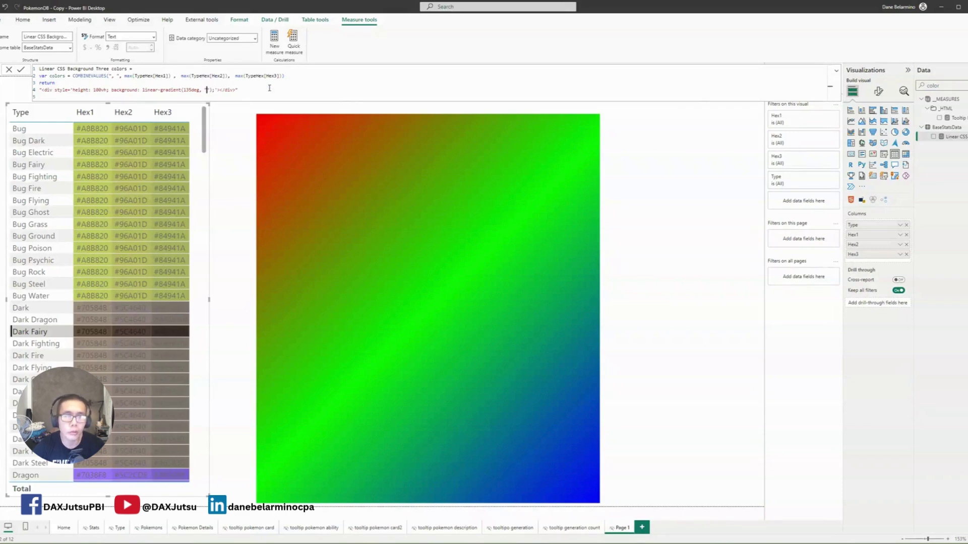
pyautogui.write(' & ')
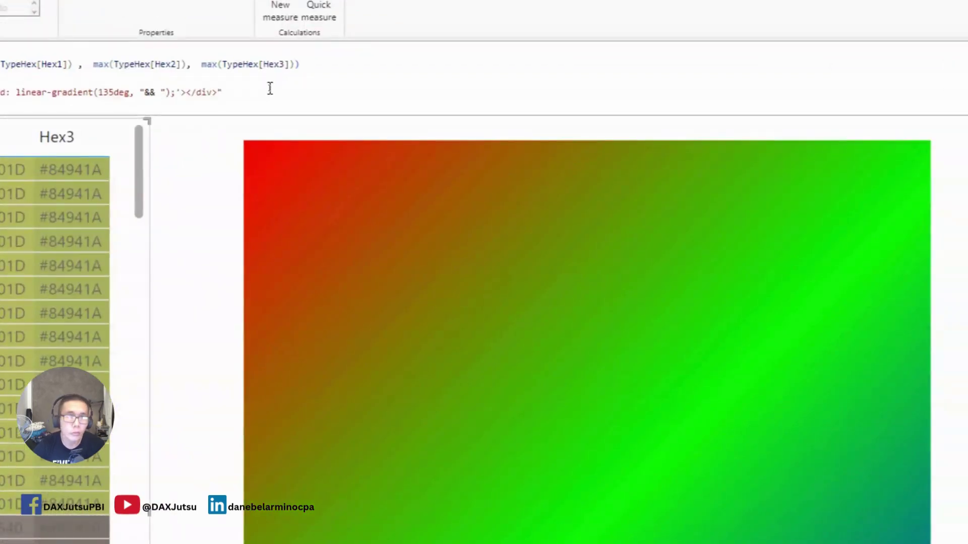
pyautogui.write(' colors')
pyautogui.press('Tab')
pyautogui.click(316, 91)
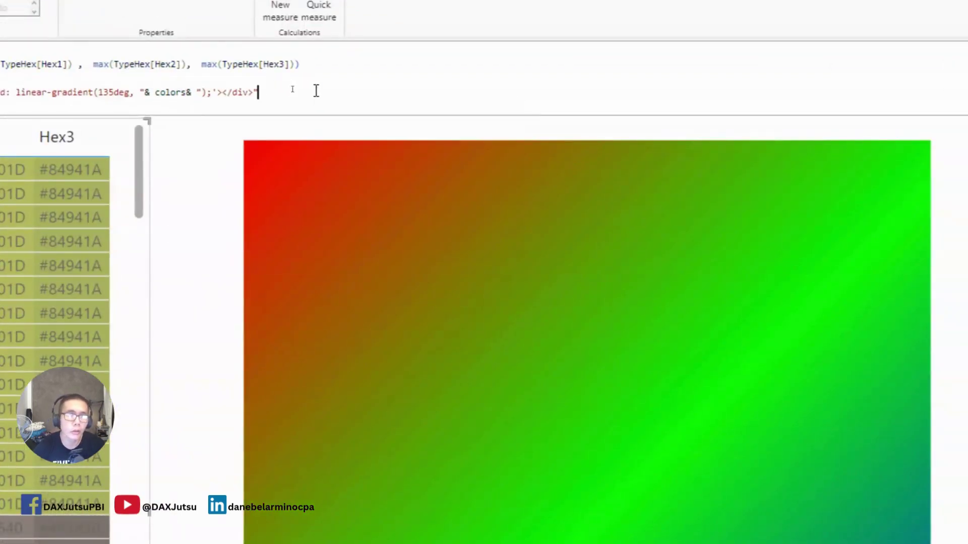
pyautogui.press('Return')
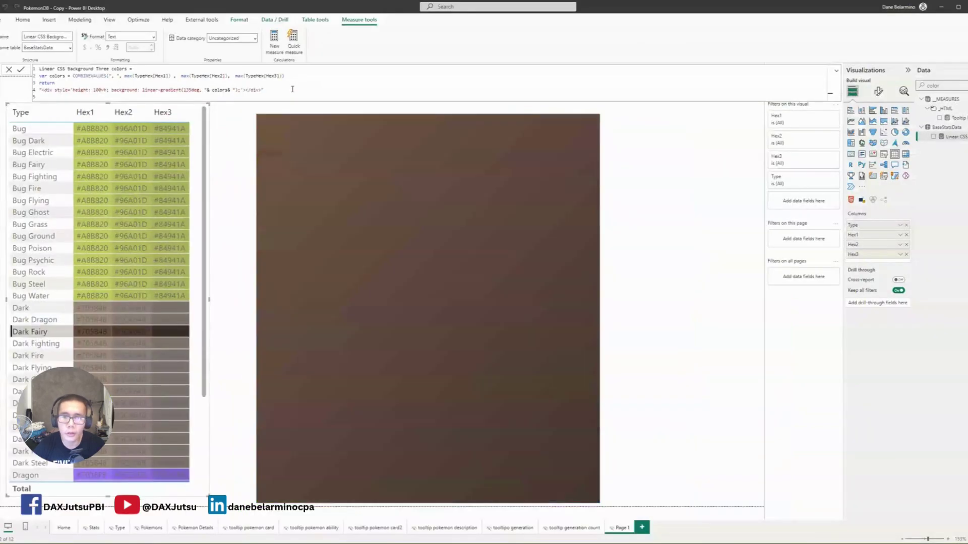
# Select Bug Electric, Bug Fighting, Bug Ground and Bug Psychic in the table in turn to check the gradient
pyautogui.click(41, 152)
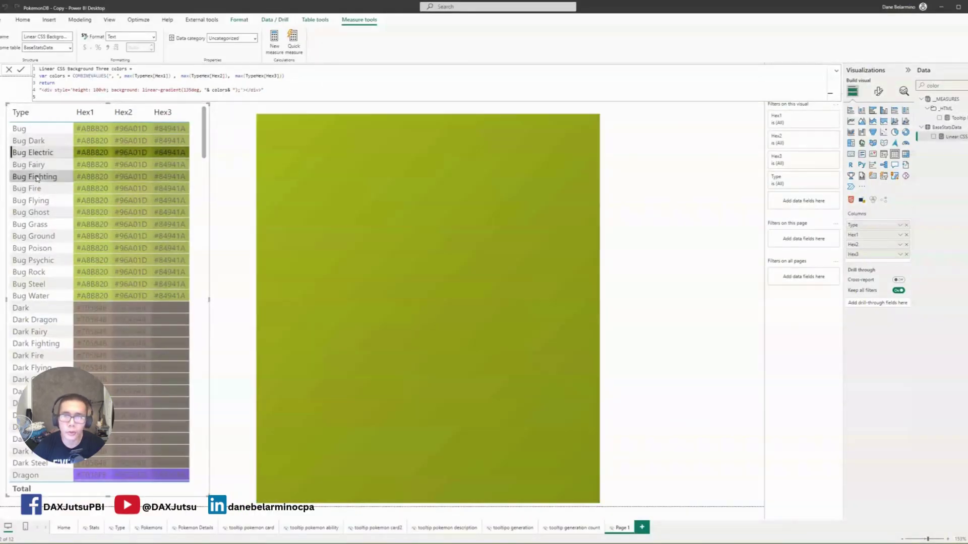
pyautogui.click(37, 177)
pyautogui.click(40, 237)
pyautogui.click(38, 261)
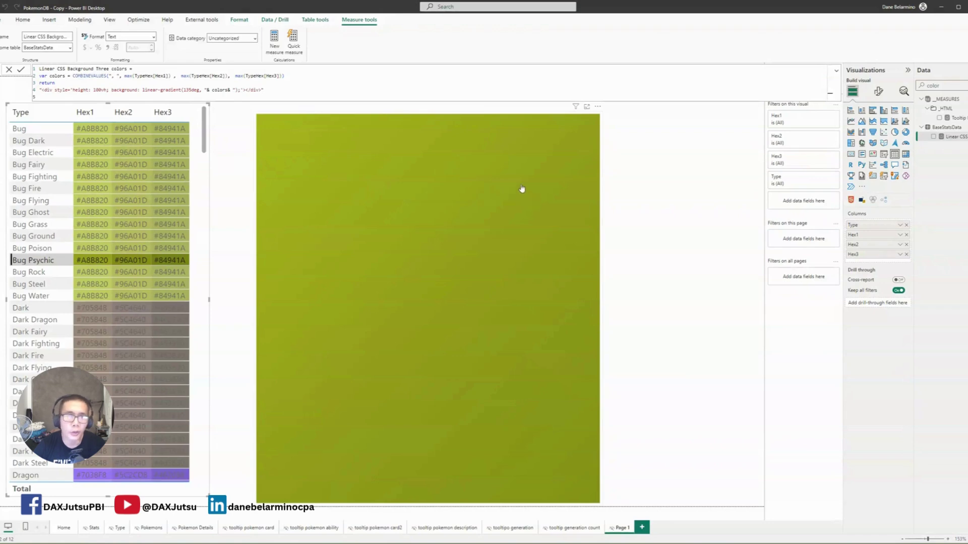
# Append "black" after max(TypeHex[Hex3]) in COMBINEVALUES and commit the measure
pyautogui.click(282, 77)
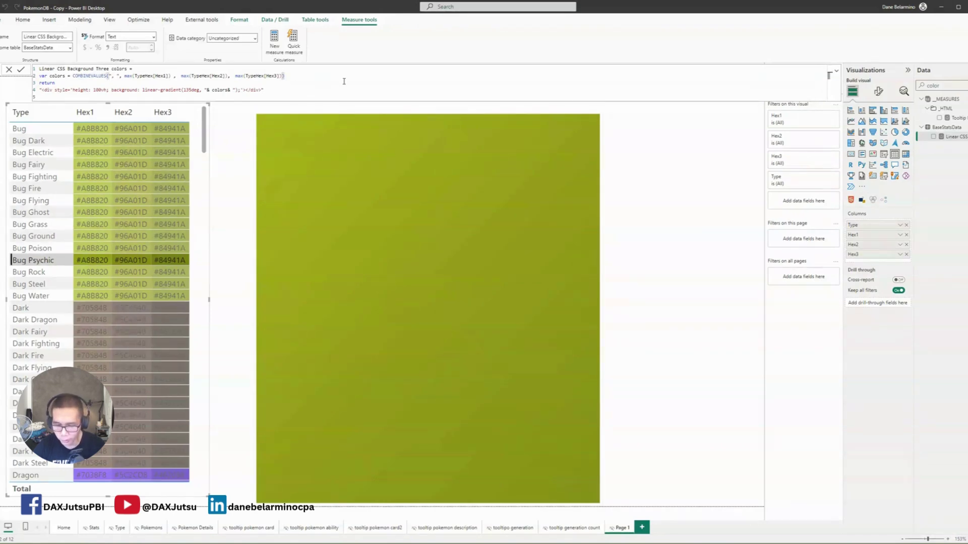
pyautogui.write(', "bl')
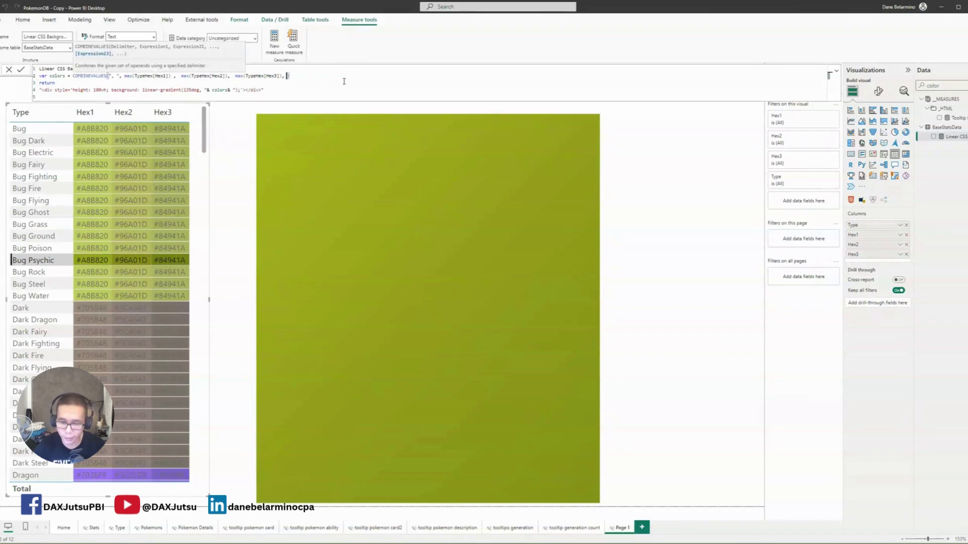
pyautogui.write('ack"')
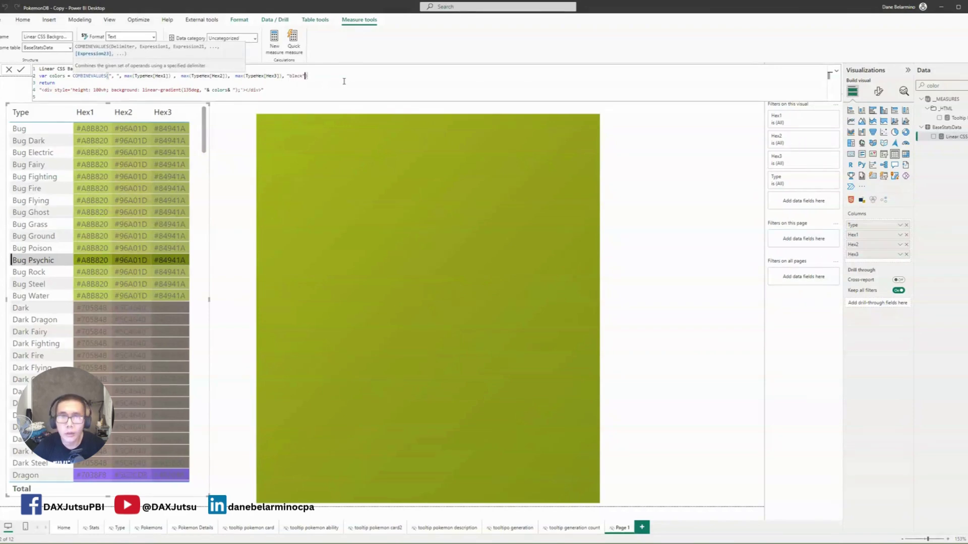
pyautogui.press('Return')
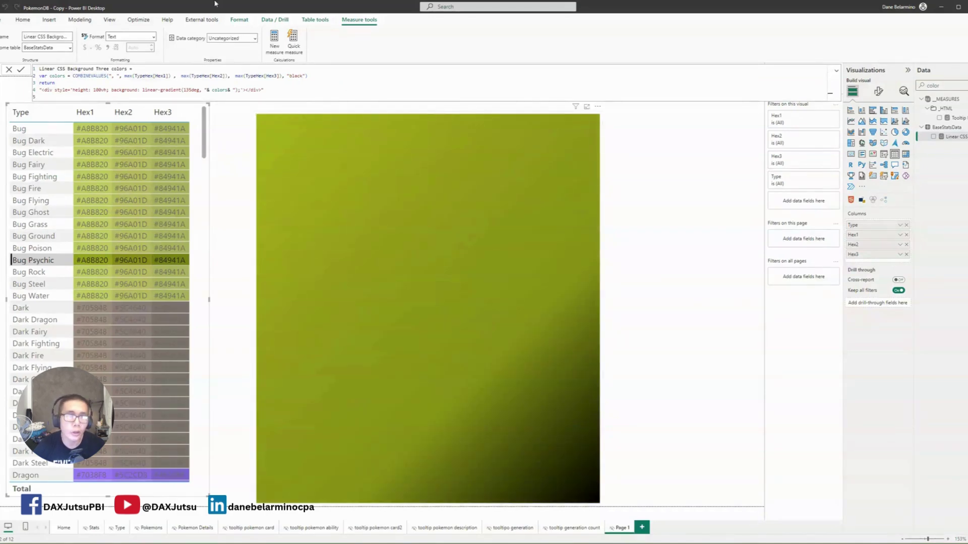
# Insert "black" before max(TypeHex[Hex1]) as the gradient's first color and commit the measure
pyautogui.click(125, 76)
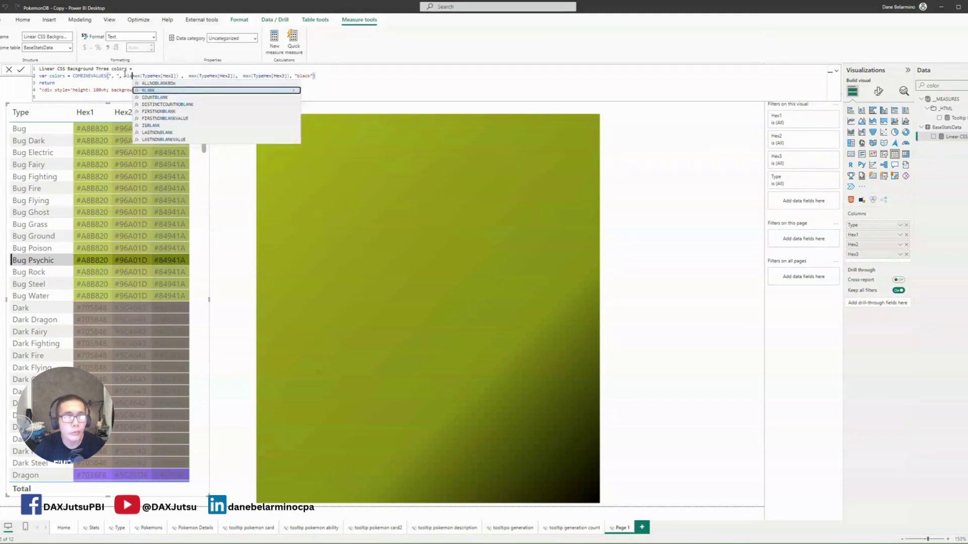
pyautogui.write('"black",')
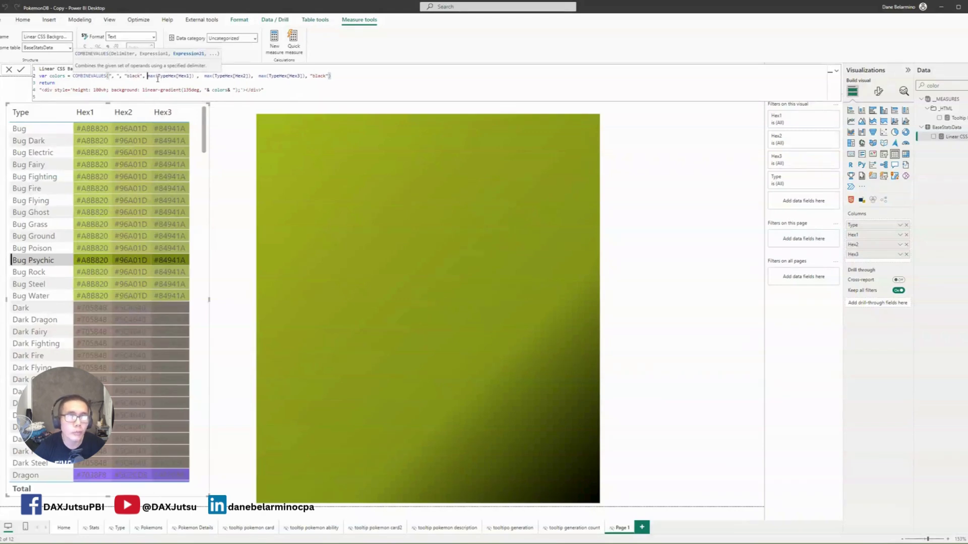
pyautogui.press('Return')
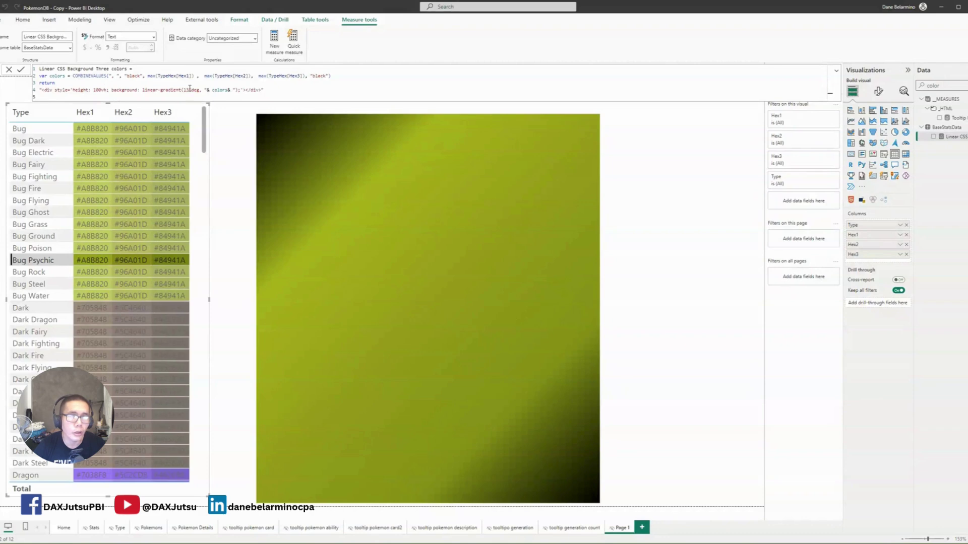
# Try a linear-gradient angle of 150deg in the CSS background measure and commit it
pyautogui.moveTo(185, 90); pyautogui.dragTo(193, 90)
pyautogui.write('150')
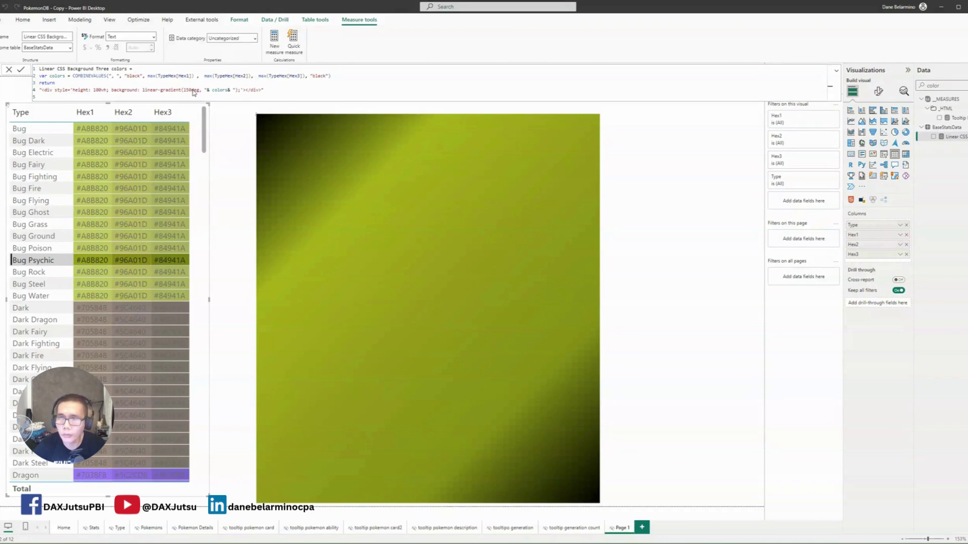
pyautogui.press('Return')
# Set the linear-gradient angle in the CSS background measure to 130deg and commit the measure
pyautogui.moveTo(184, 90); pyautogui.dragTo(189, 91)
pyautogui.write('13')
pyautogui.press('Return')
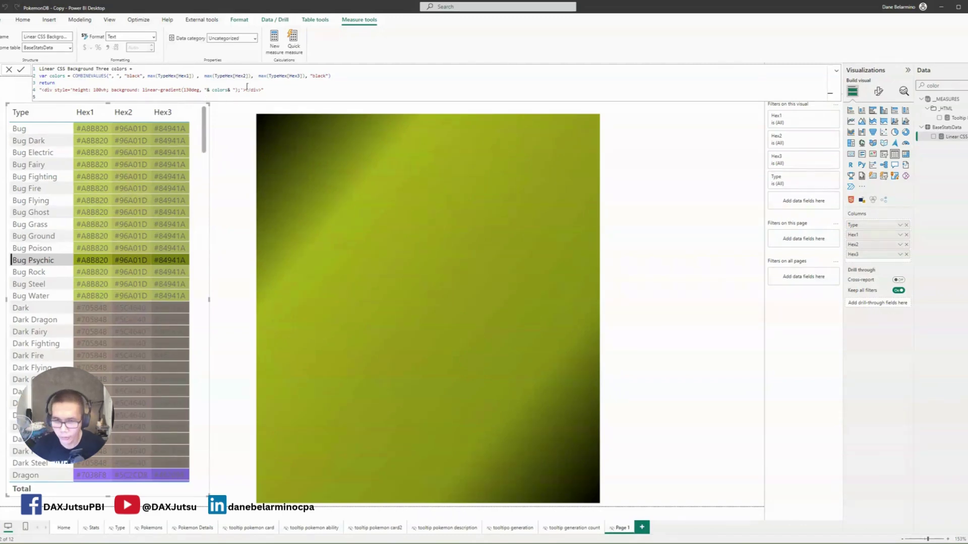
# Select Dragon, an Electric row and a Fighting row in the table in turn to check the gradient, and clear the selection
pyautogui.click(26, 475)
pyautogui.scroll(-4, 44, 439)
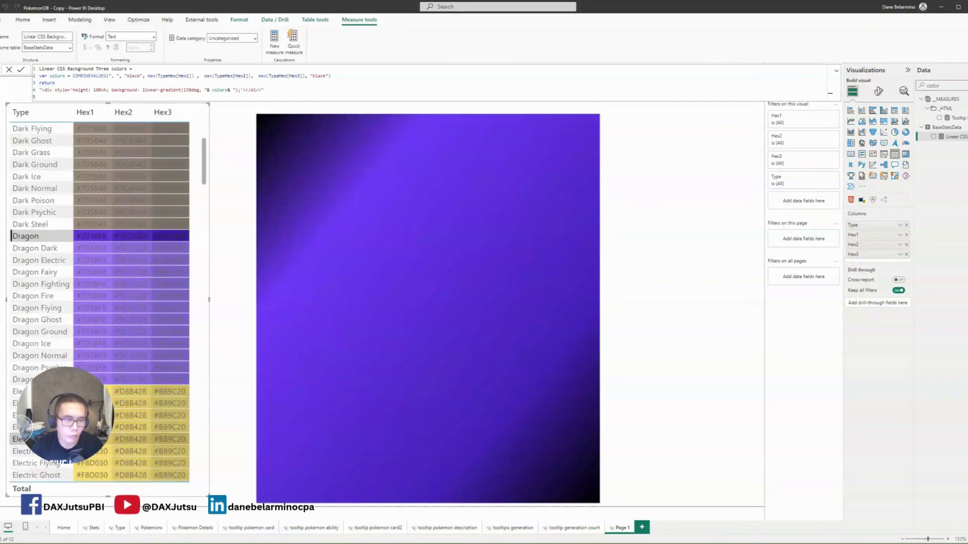
pyautogui.click(44, 439)
pyautogui.scroll(-5, 44, 439)
pyautogui.click(44, 439)
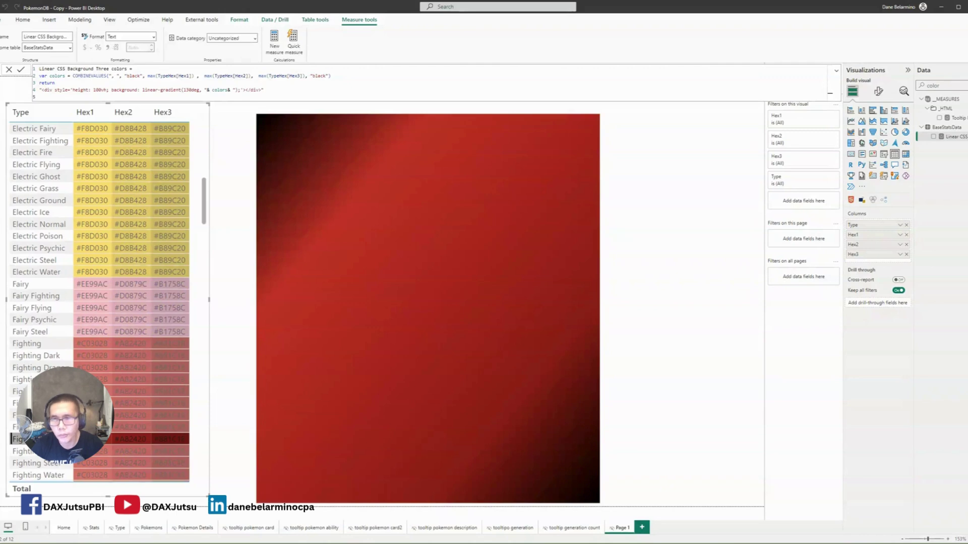
pyautogui.click(45, 439)
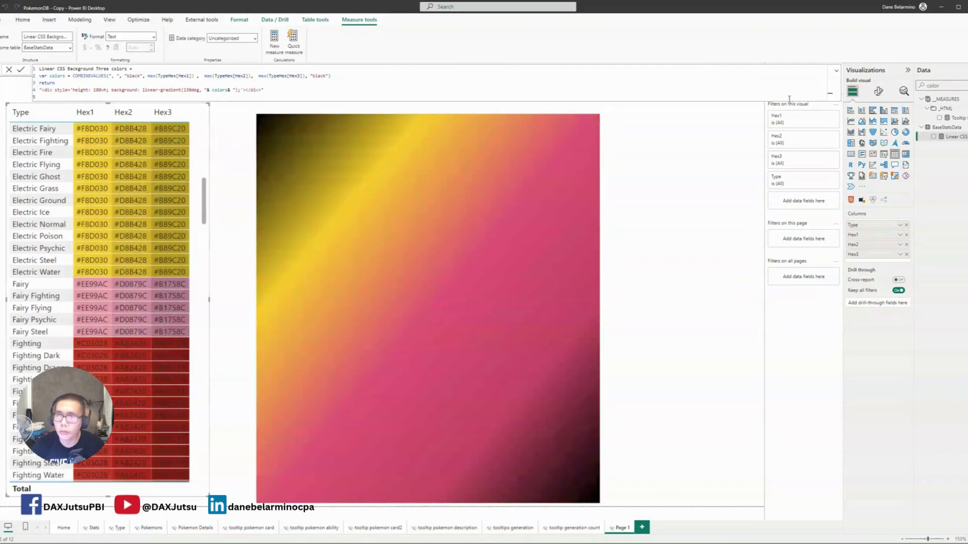
# Open the gradient visual in focus mode and bring up its general effects formatting settings
pyautogui.click(598, 124)
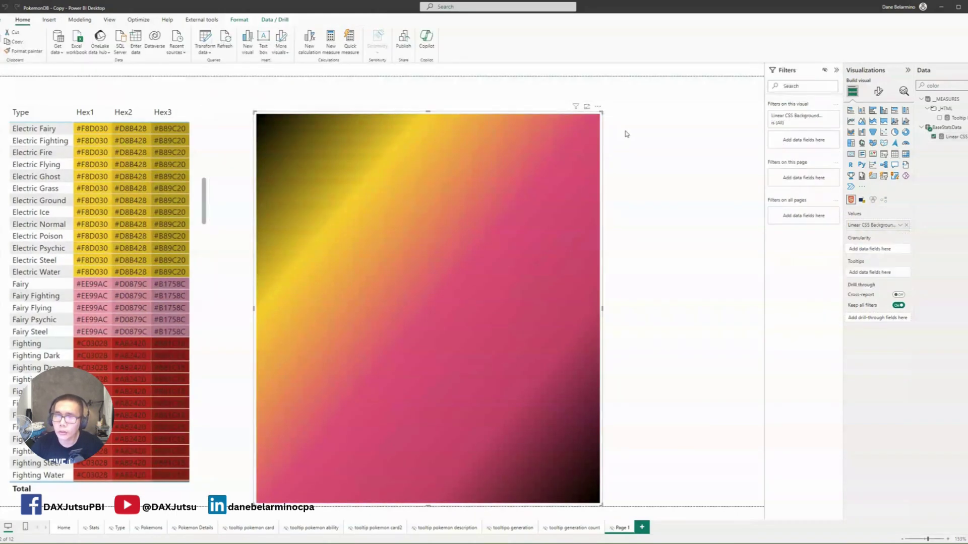
pyautogui.click(587, 107)
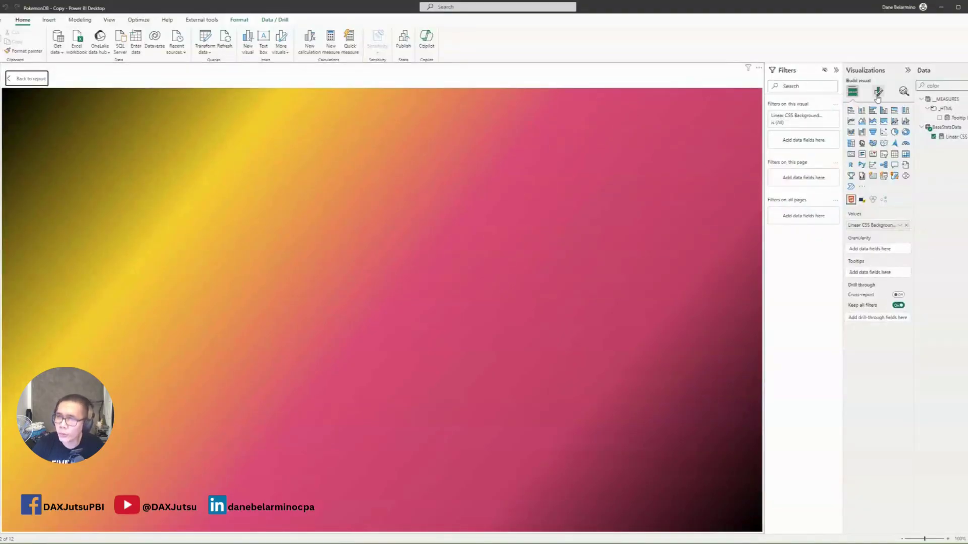
pyautogui.click(878, 96)
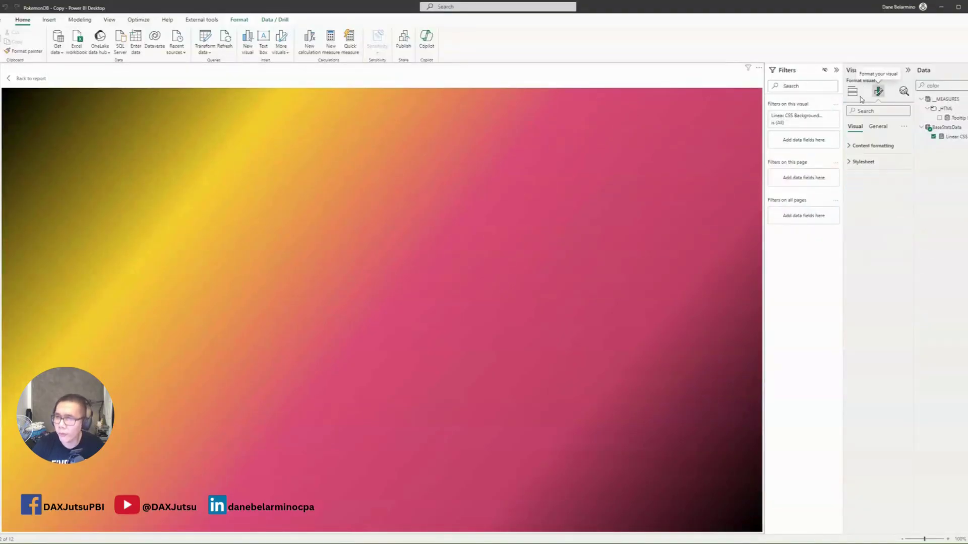
pyautogui.click(872, 145)
pyautogui.click(864, 393)
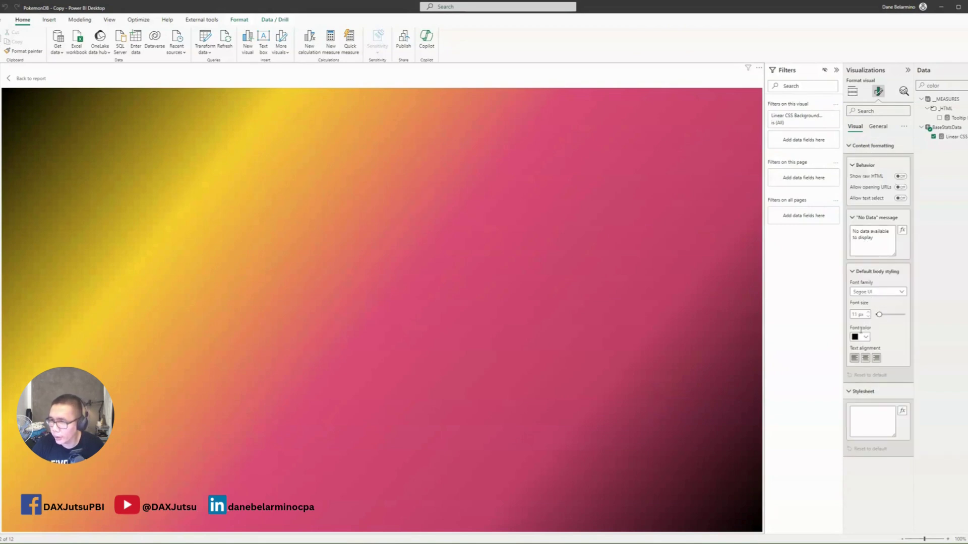
pyautogui.click(878, 127)
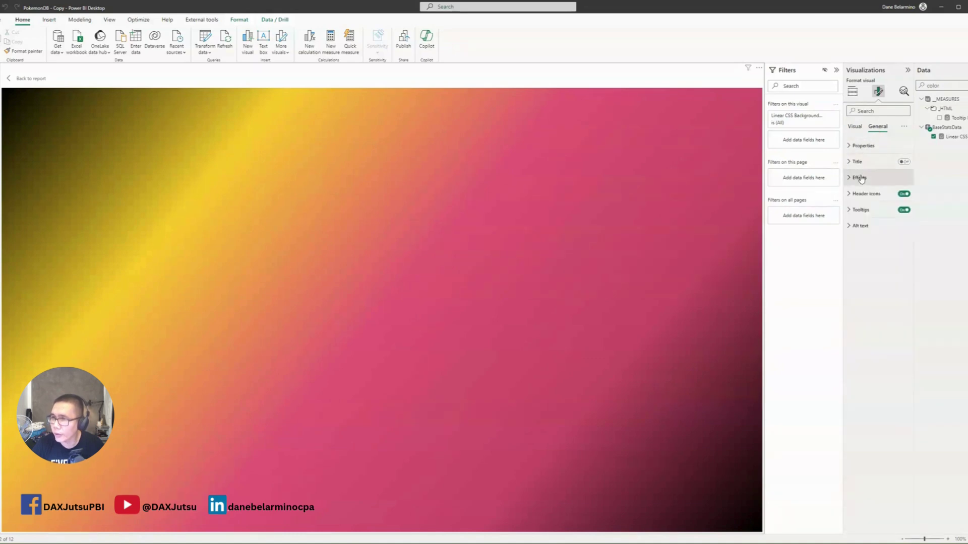
pyautogui.click(860, 177)
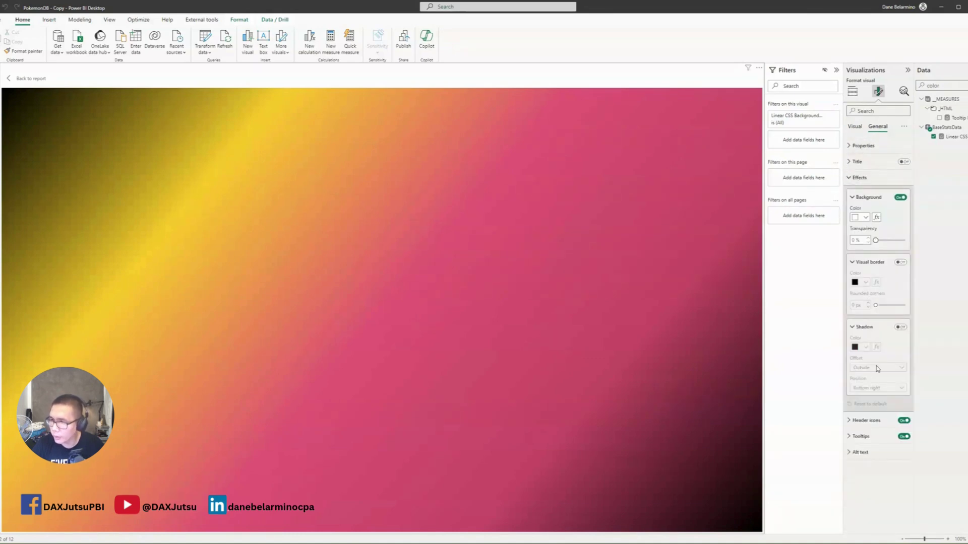
# Try a visual border on the gradient visual and turn it off again
pyautogui.click(903, 265)
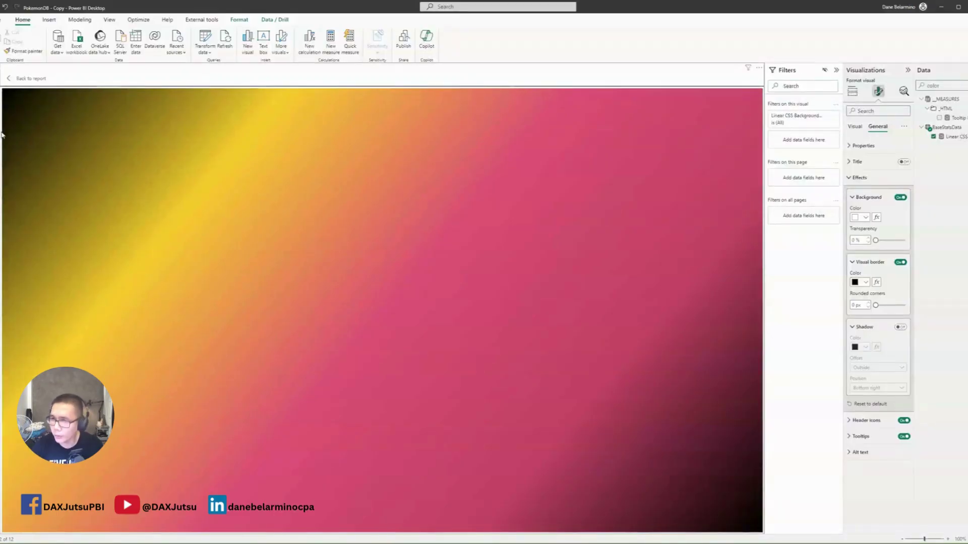
pyautogui.click(900, 263)
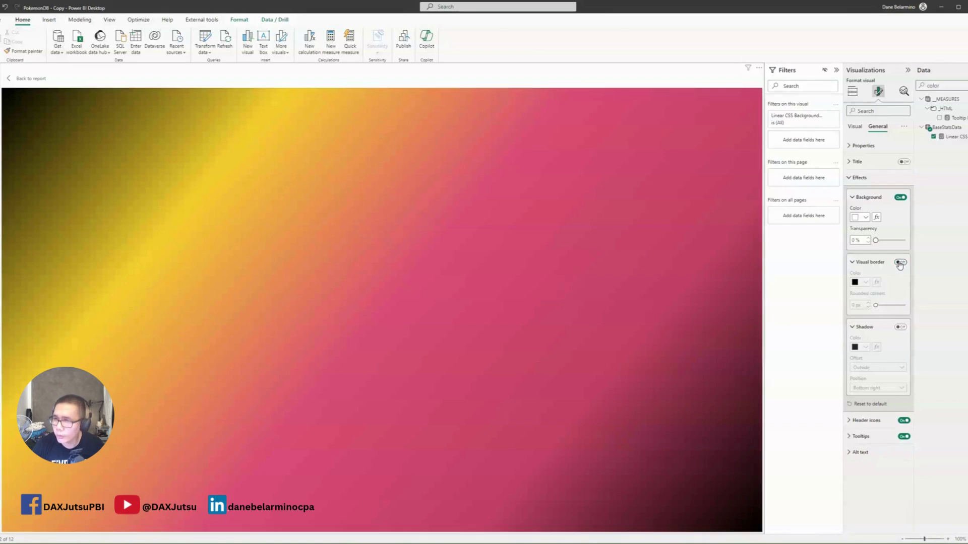
# Format the gradient visual's background color conditionally by field value, based on Hex3 from TypeHex with the Last summarization
pyautogui.click(876, 218)
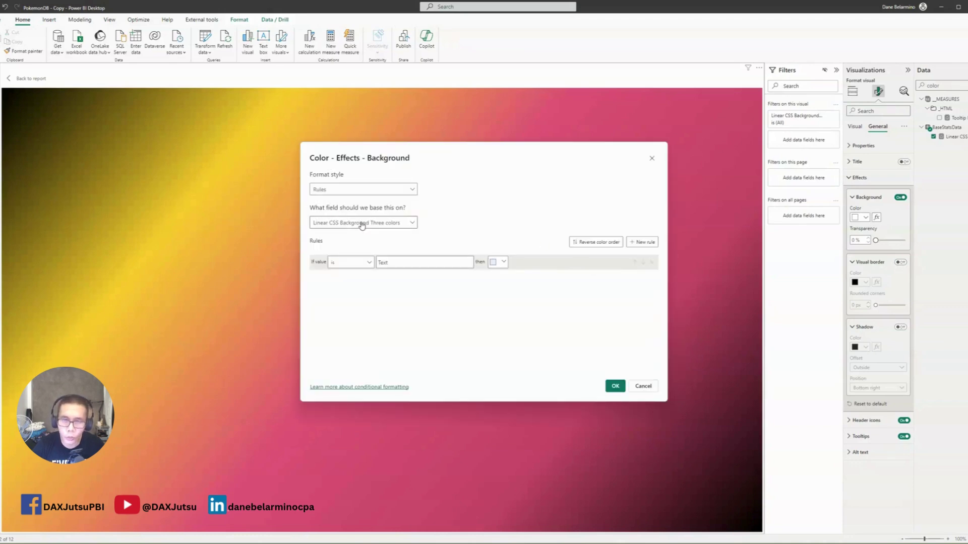
pyautogui.press('Escape')
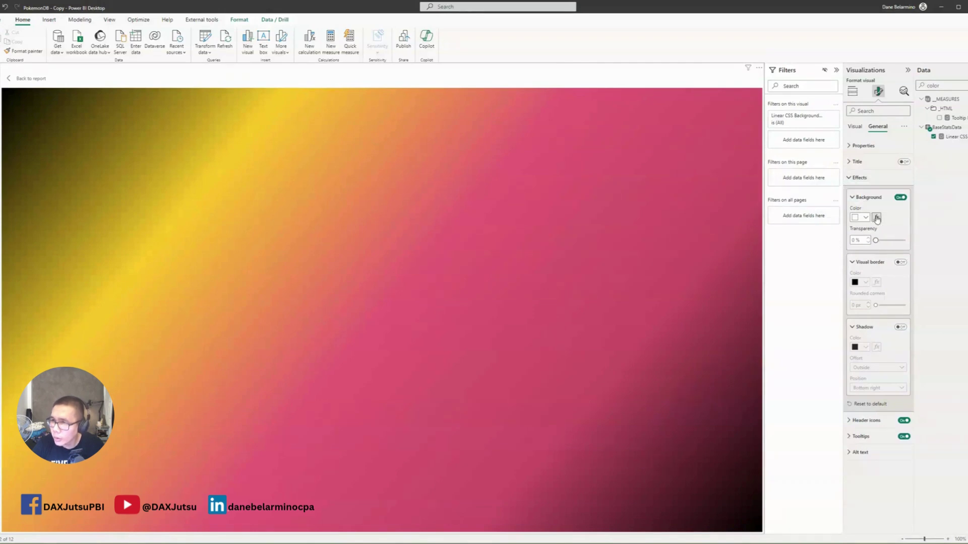
pyautogui.click(877, 218)
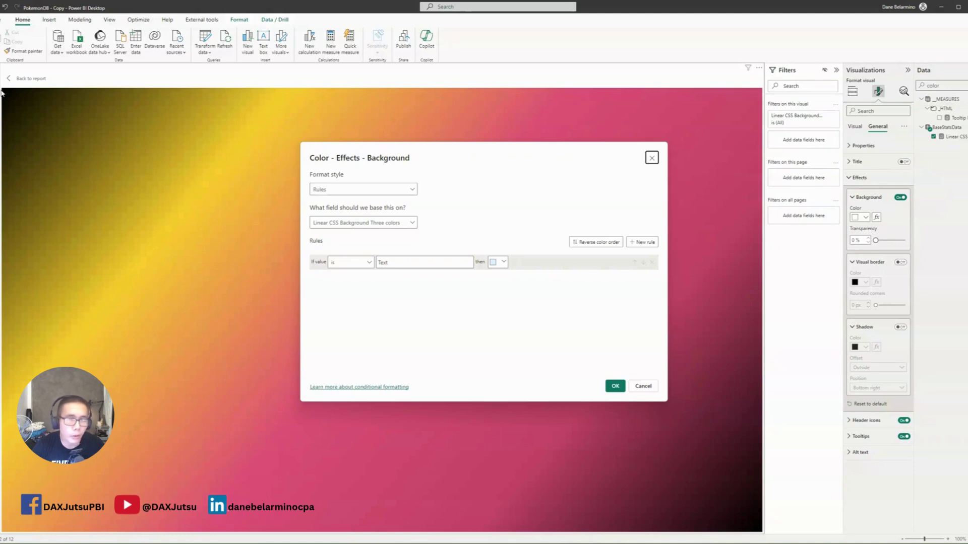
pyautogui.click(348, 189)
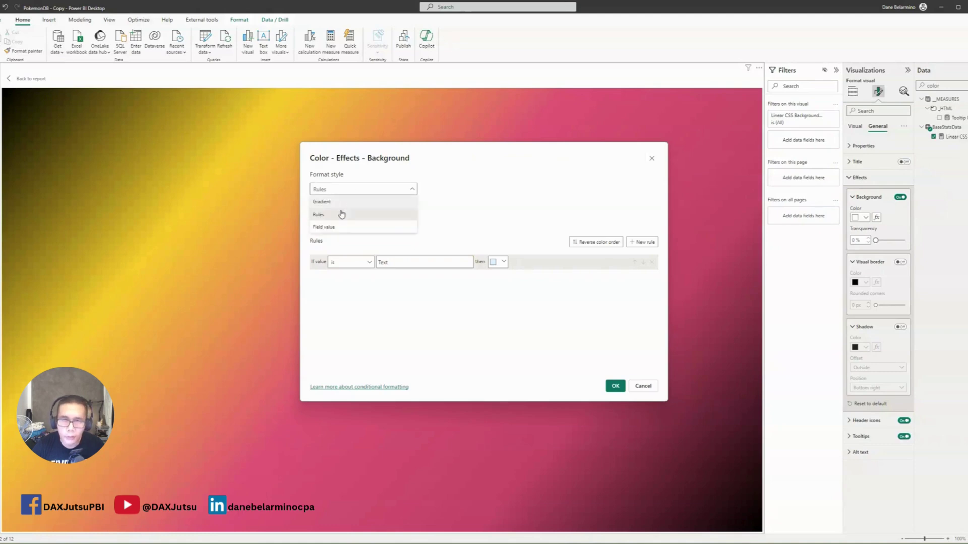
pyautogui.click(330, 225)
pyautogui.click(353, 226)
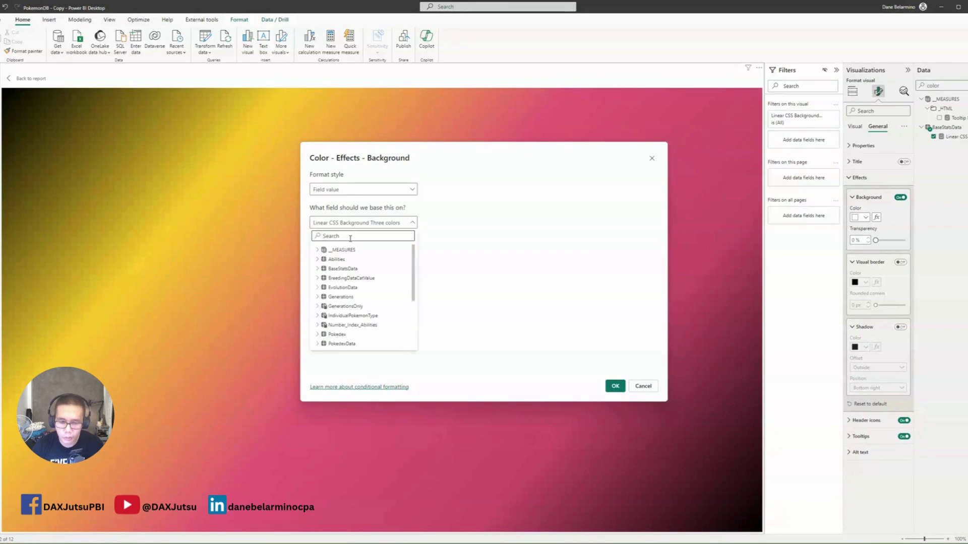
pyautogui.write('hex')
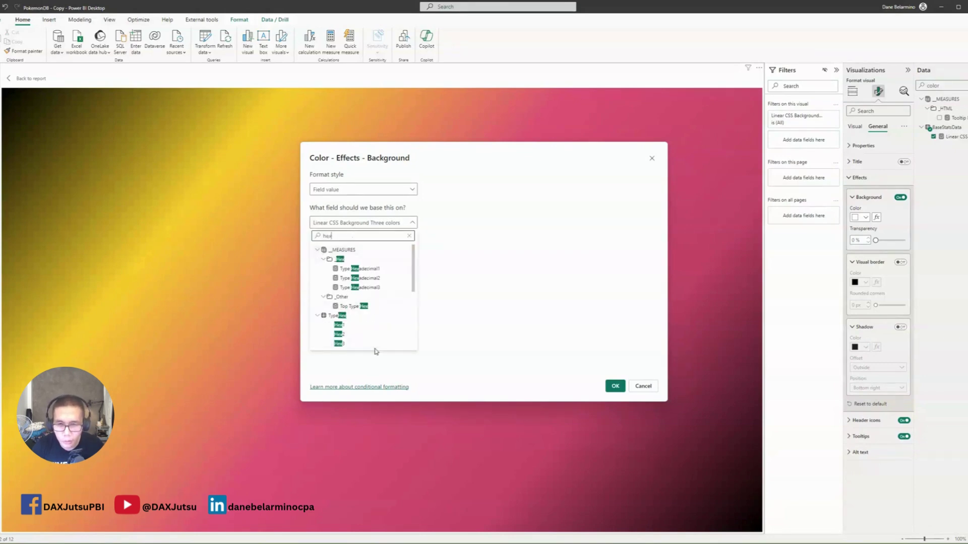
pyautogui.click(340, 343)
pyautogui.click(591, 231)
pyautogui.click(564, 247)
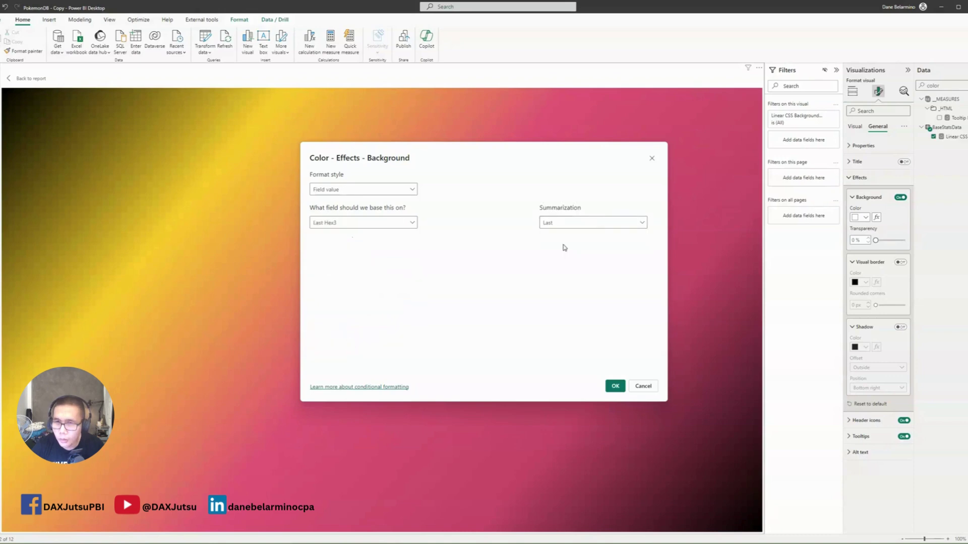
pyautogui.click(614, 387)
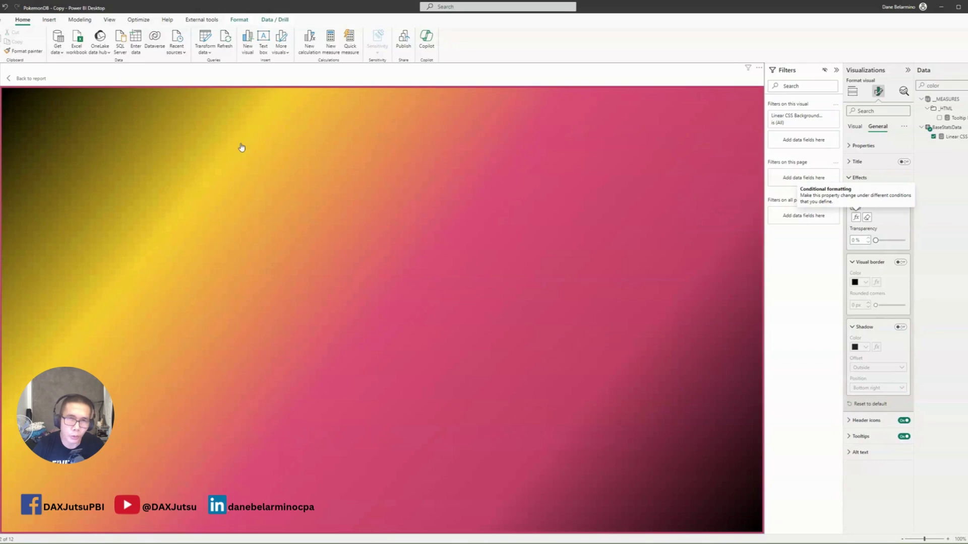
# Return to the report and select various Fighting, Fire, Fairy and Electric rows, including Fighting Dark and Fairy Psychic, to check the visual's edge color
pyautogui.click(21, 79)
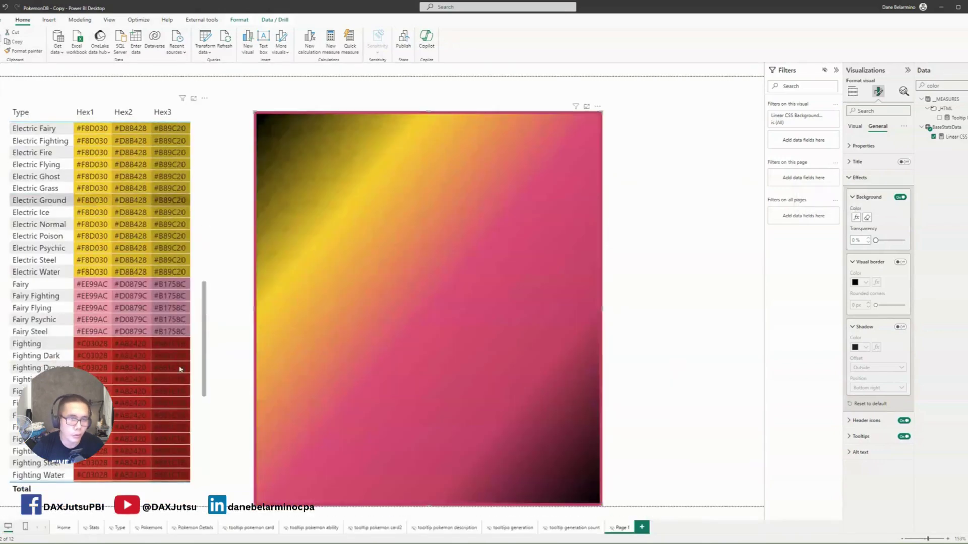
pyautogui.click(57, 356)
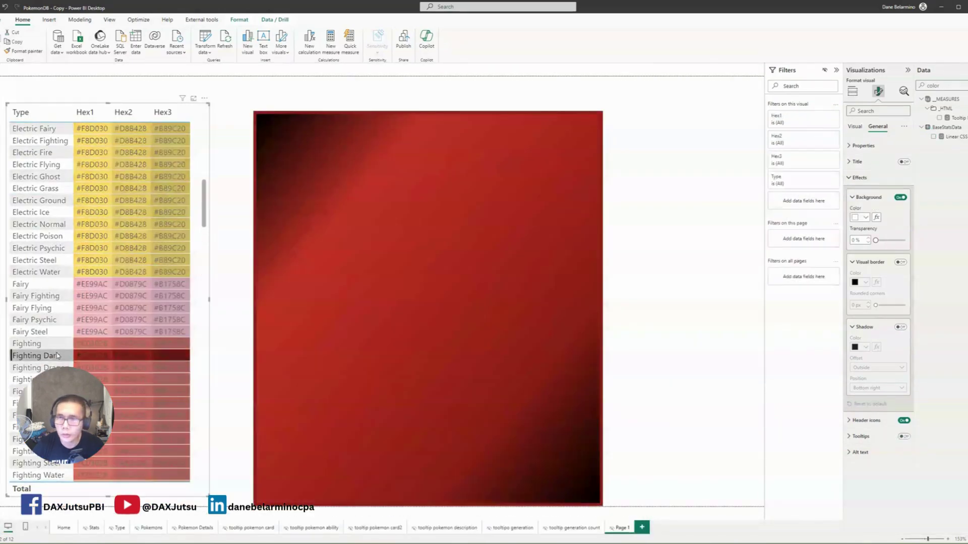
pyautogui.click(50, 392)
pyautogui.scroll(-1, 50, 403)
pyautogui.click(50, 427)
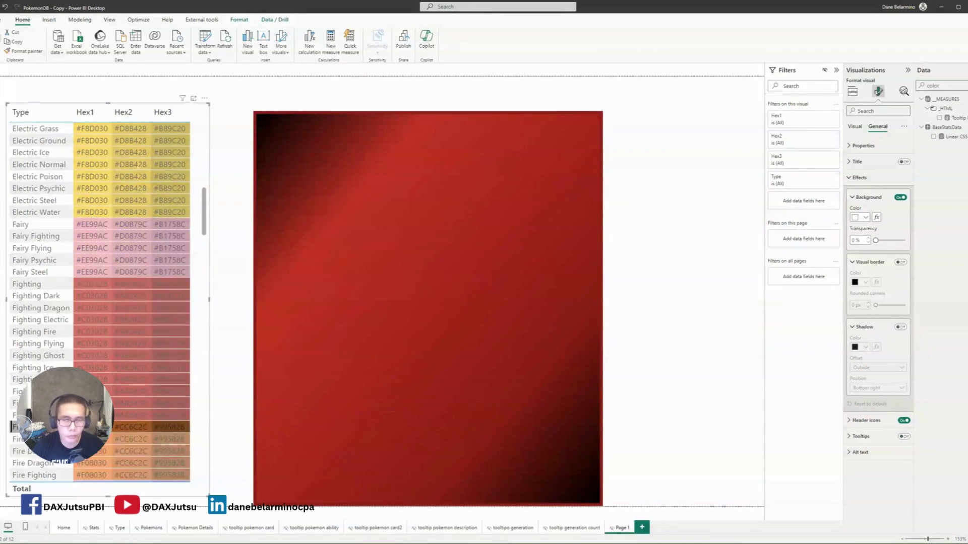
pyautogui.click(46, 368)
pyautogui.click(44, 334)
pyautogui.click(51, 261)
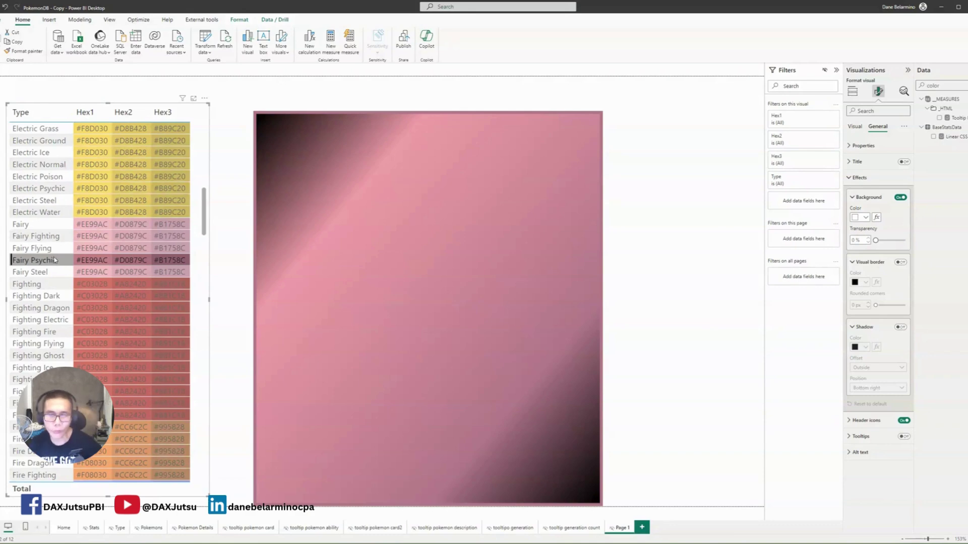
pyautogui.click(48, 188)
pyautogui.scroll(5, 76, 292)
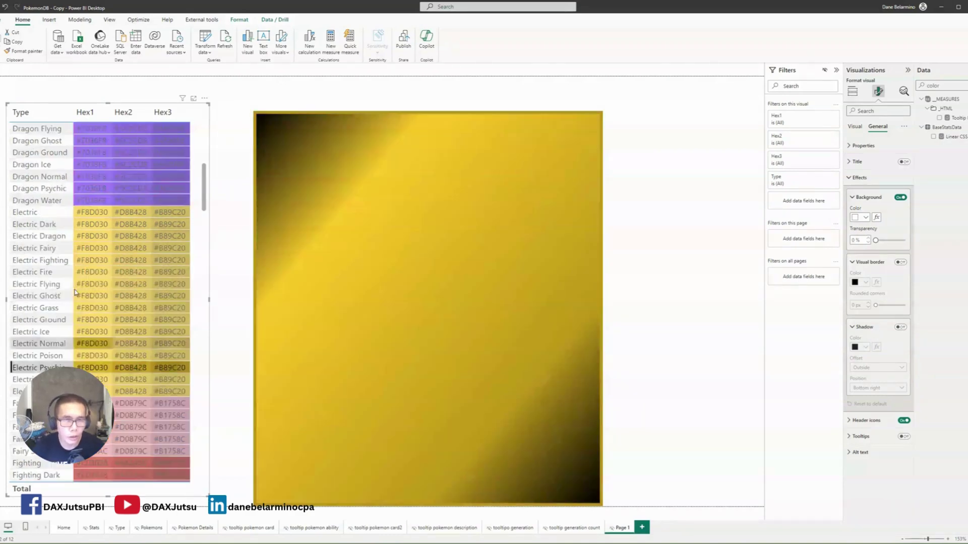
# Insert a rectangle shape on the report page
pyautogui.click(737, 189)
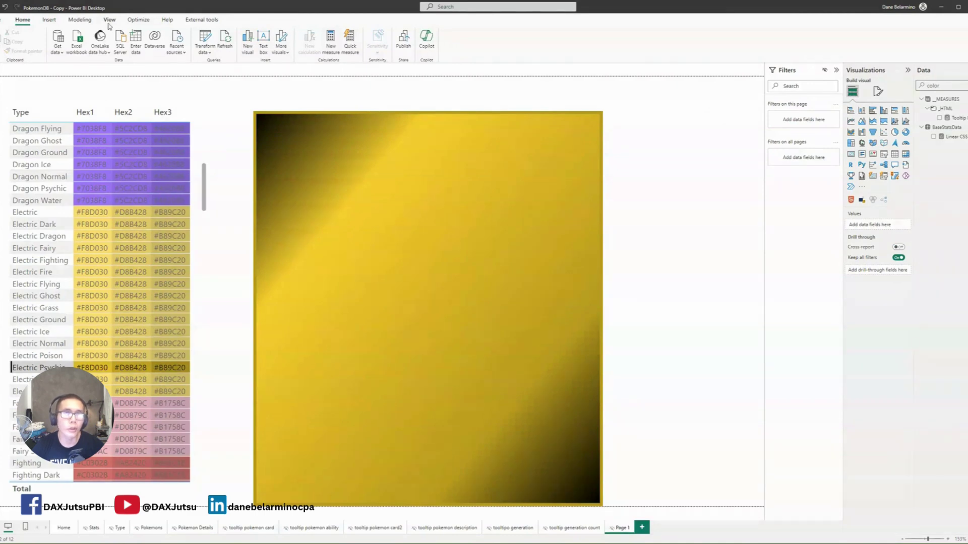
pyautogui.click(49, 19)
pyautogui.click(258, 41)
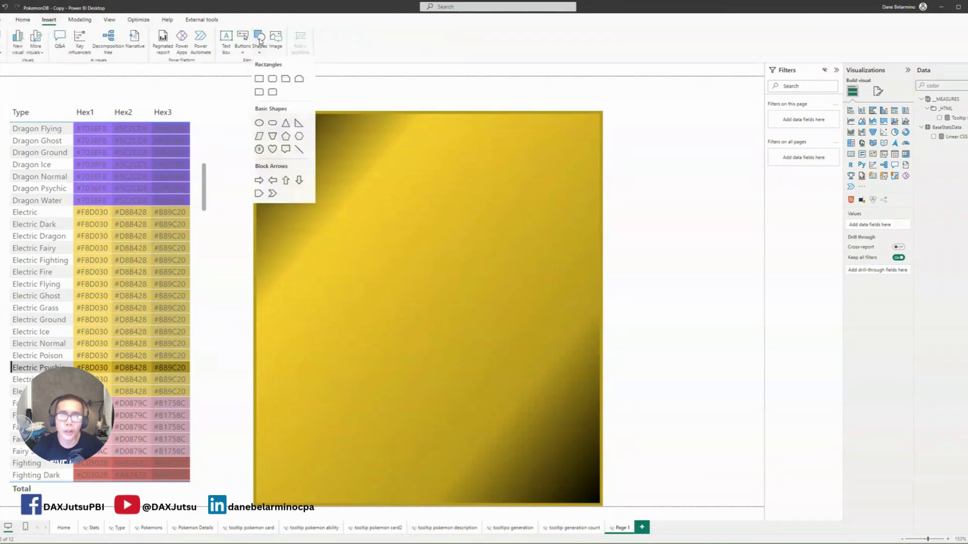
pyautogui.click(258, 77)
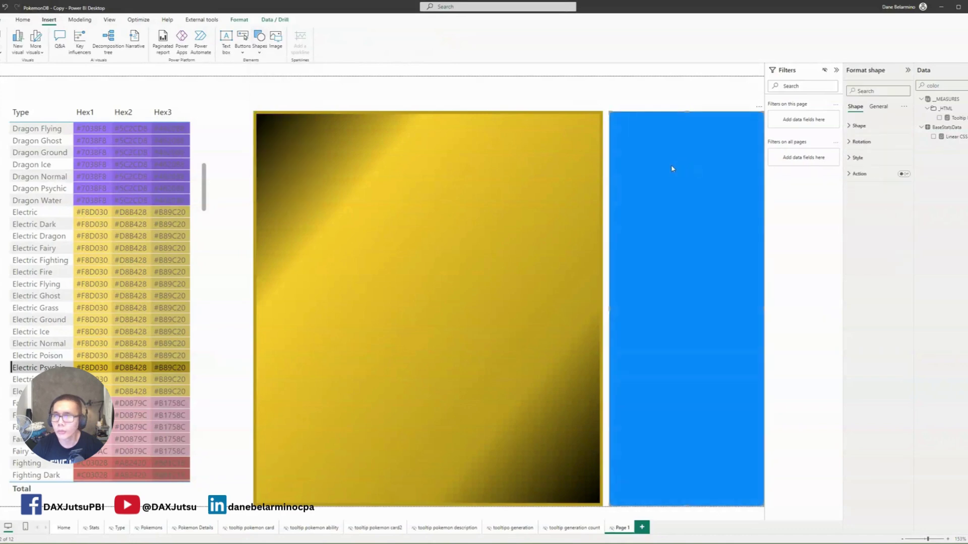
# Format the rectangle's fill color conditionally by field value, based on Hex3 from TypeHex with the First summarization
pyautogui.click(857, 158)
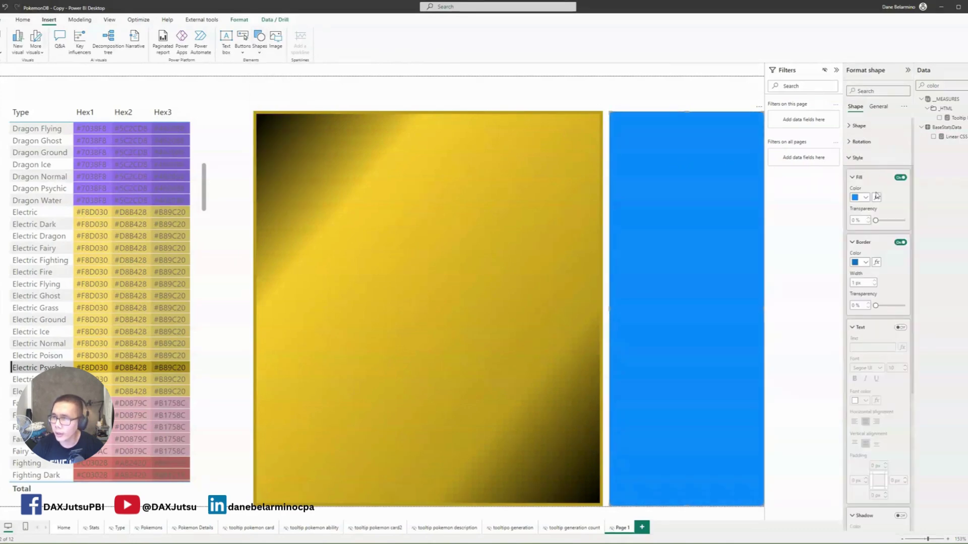
pyautogui.click(863, 199)
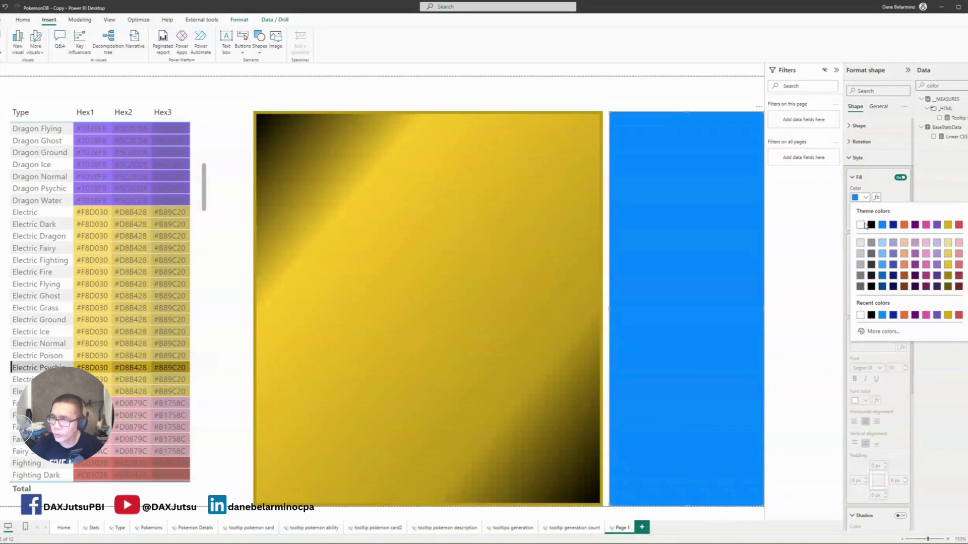
pyautogui.click(877, 197)
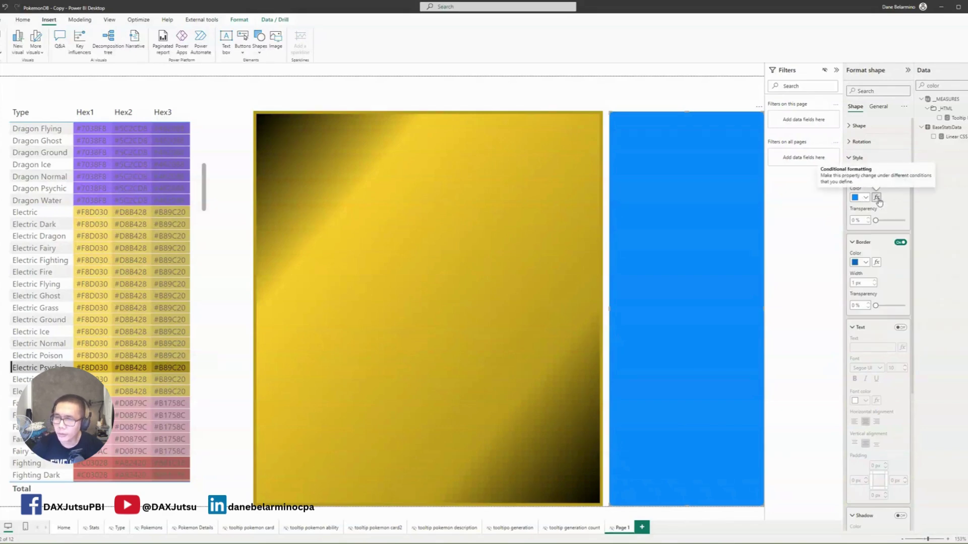
pyautogui.click(877, 197)
pyautogui.click(343, 190)
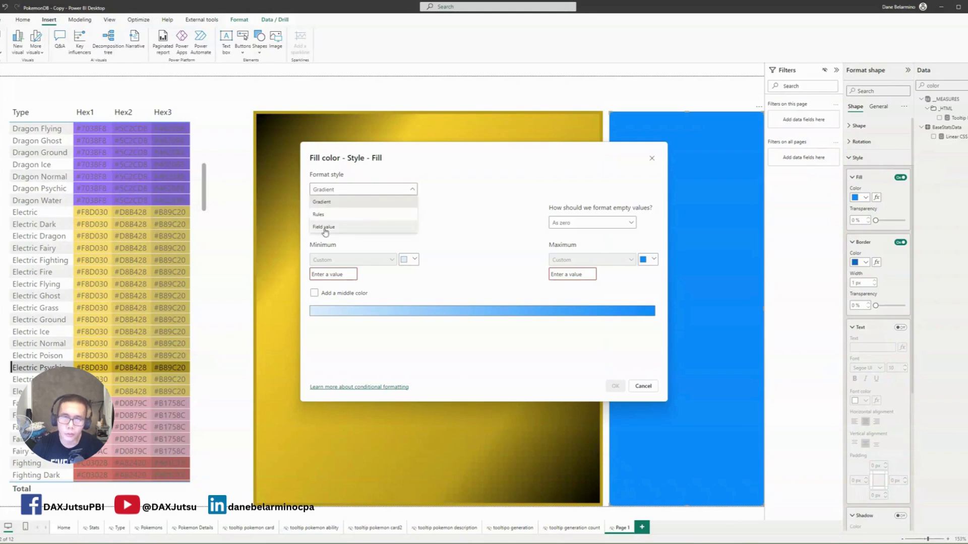
pyautogui.click(325, 226)
pyautogui.click(336, 222)
pyautogui.write('hex')
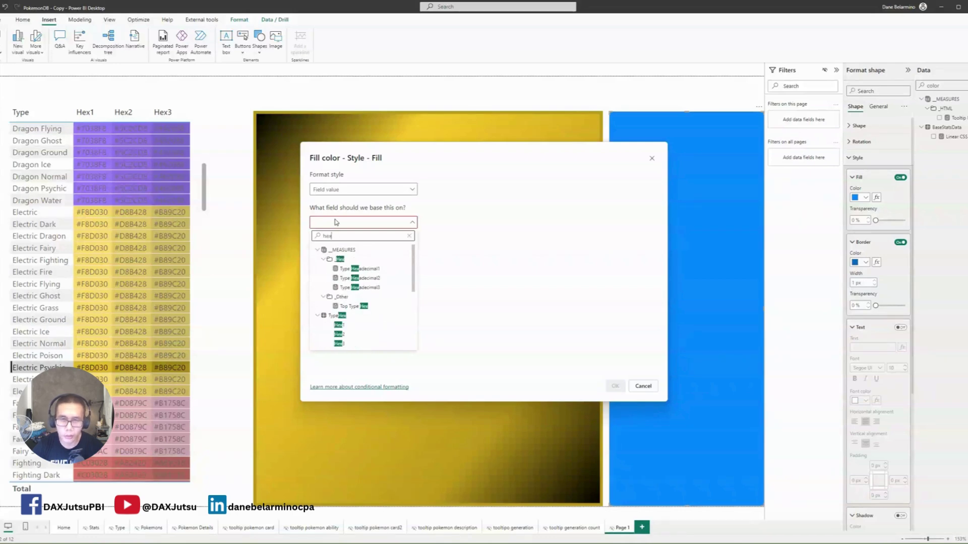
pyautogui.click(355, 343)
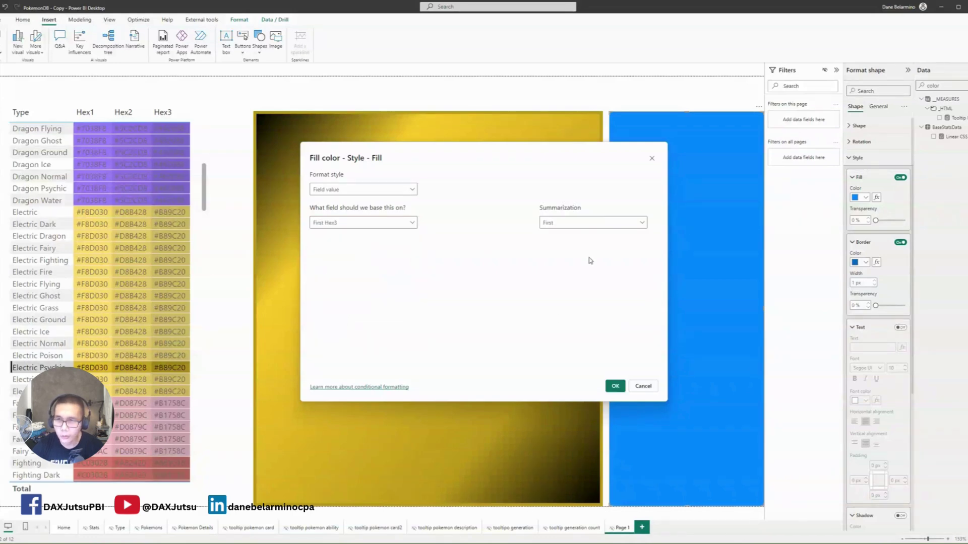
pyautogui.click(615, 386)
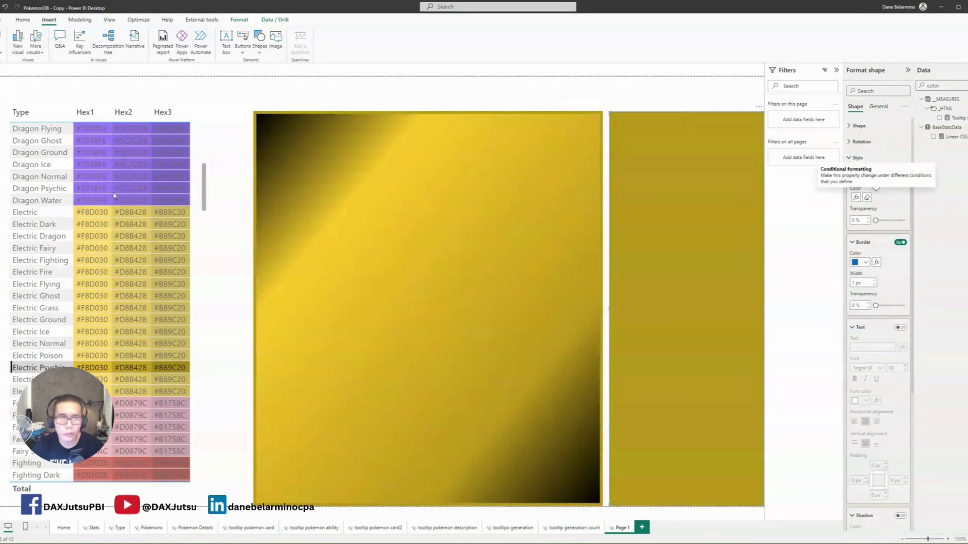
# Check the rectangle's general effects settings and turn off its style border
pyautogui.click(43, 248)
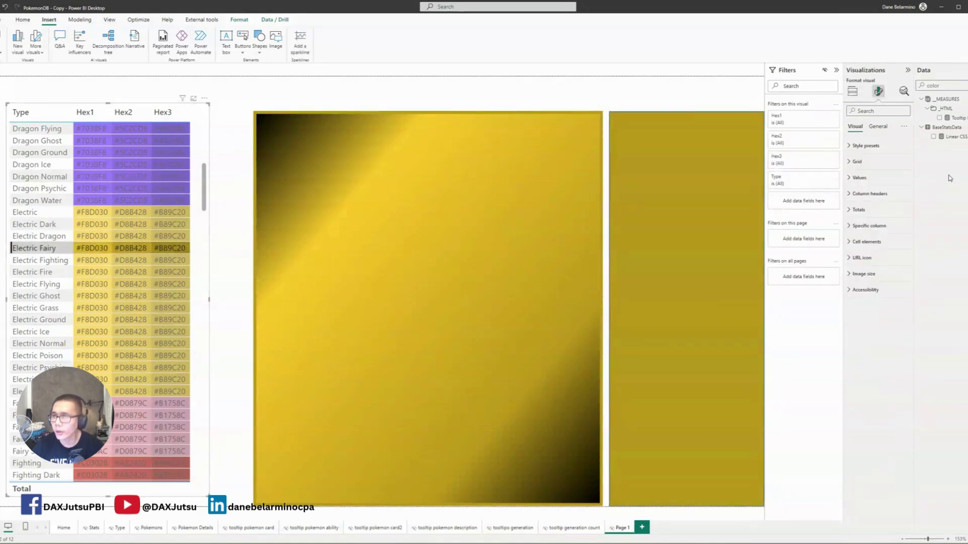
pyautogui.click(877, 127)
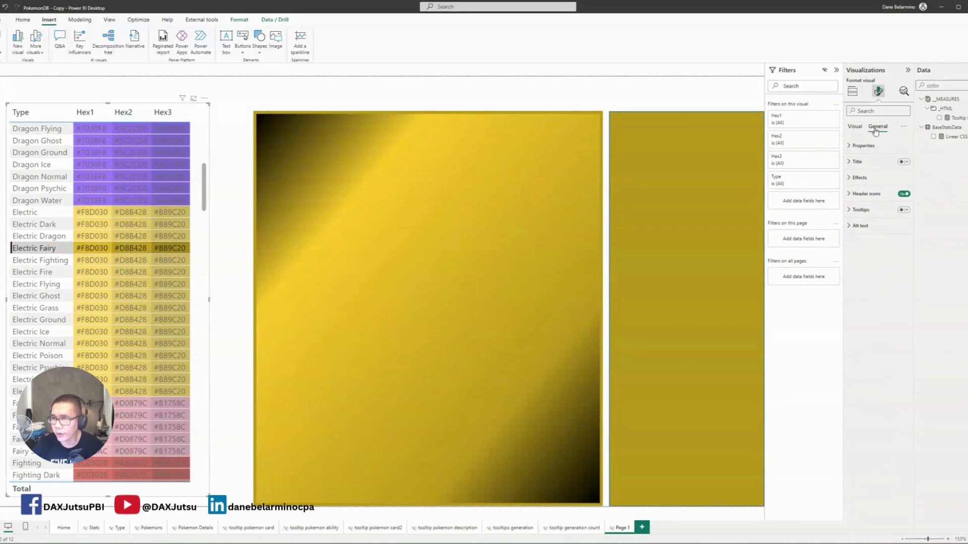
pyautogui.click(684, 224)
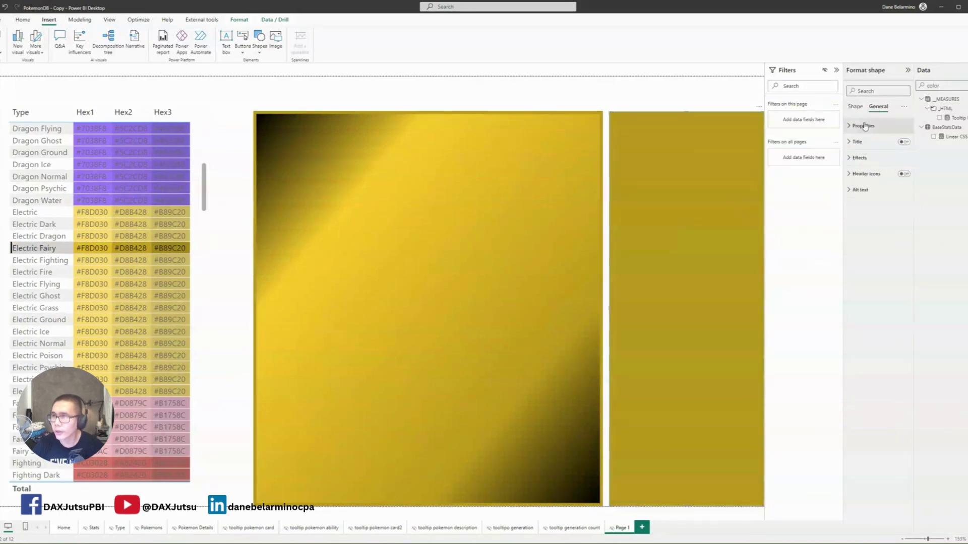
pyautogui.click(865, 160)
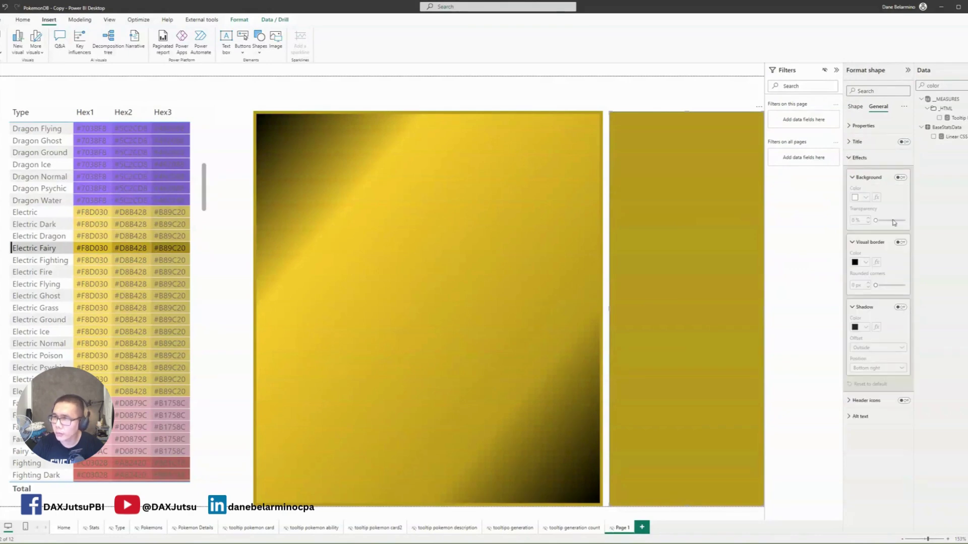
pyautogui.click(855, 107)
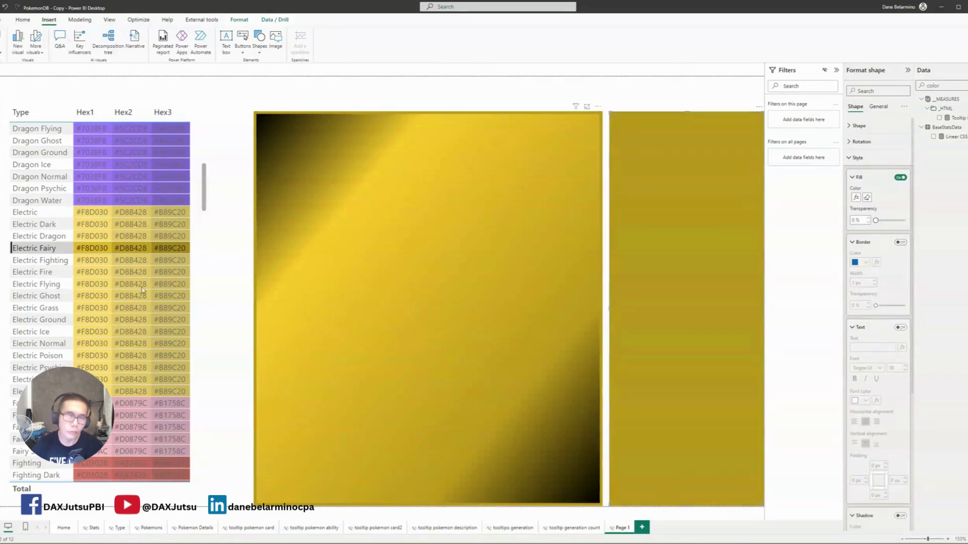
# Select the Electric Flying, Fairy Fighting, Dragon Water and Electric Normal rows to check the rectangle's fill against the gradient
pyautogui.click(126, 284)
pyautogui.click(55, 415)
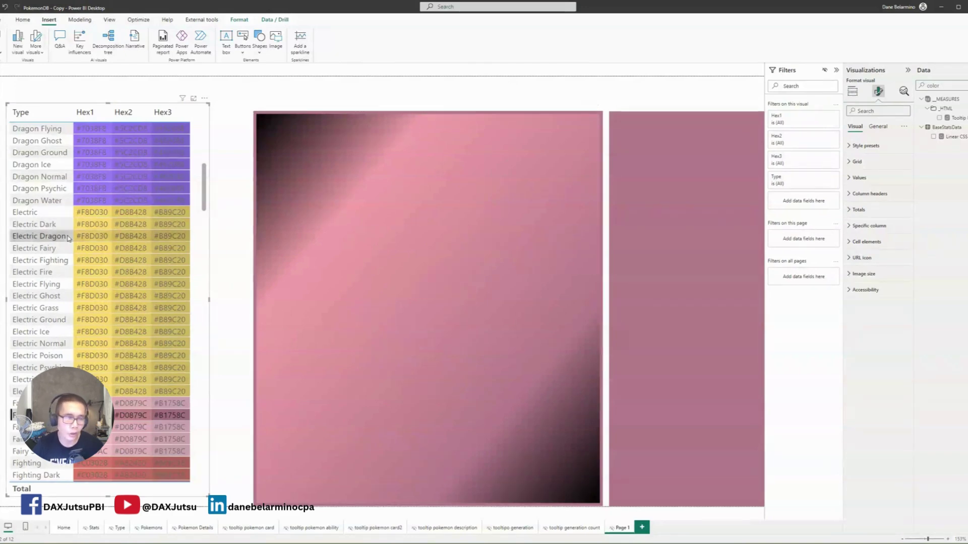
pyautogui.click(48, 200)
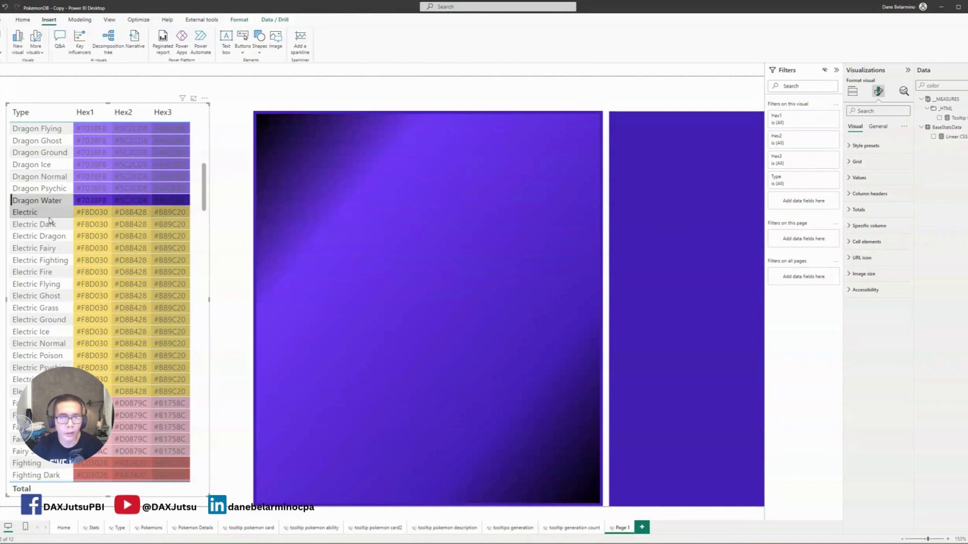
pyautogui.click(49, 216)
pyautogui.scroll(-3, 49, 220)
pyautogui.click(49, 224)
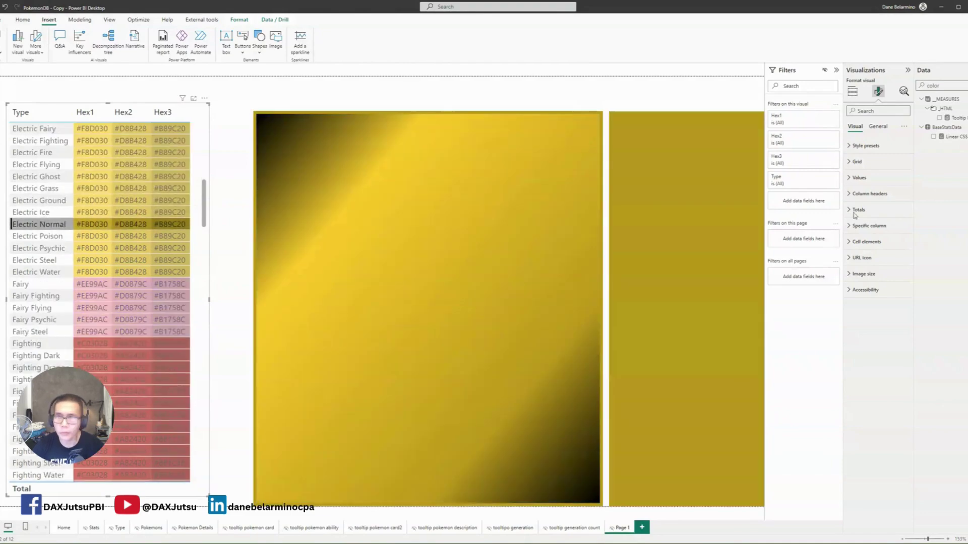
# Set the rectangle's fill transparency to 20%
pyautogui.click(698, 190)
pyautogui.click(856, 220)
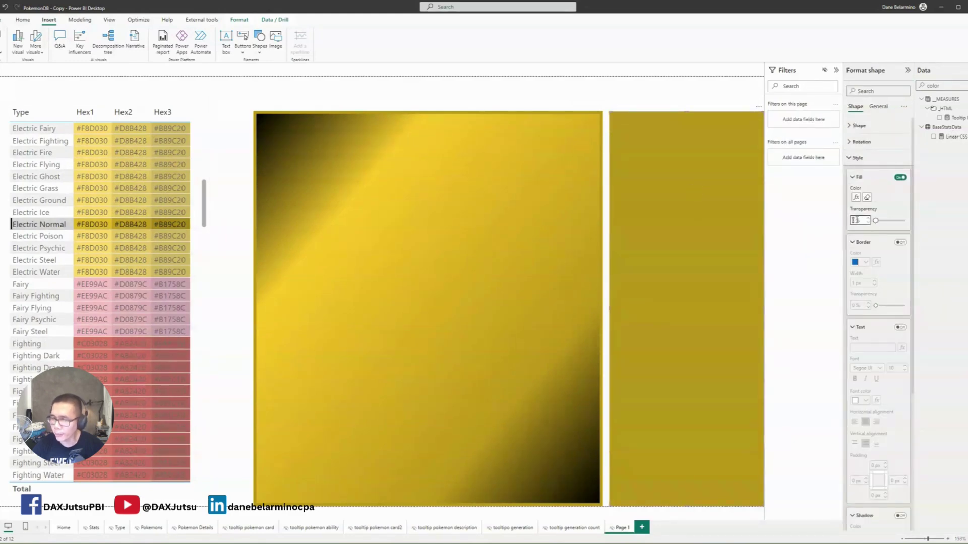
pyautogui.write('50')
pyautogui.press('Return')
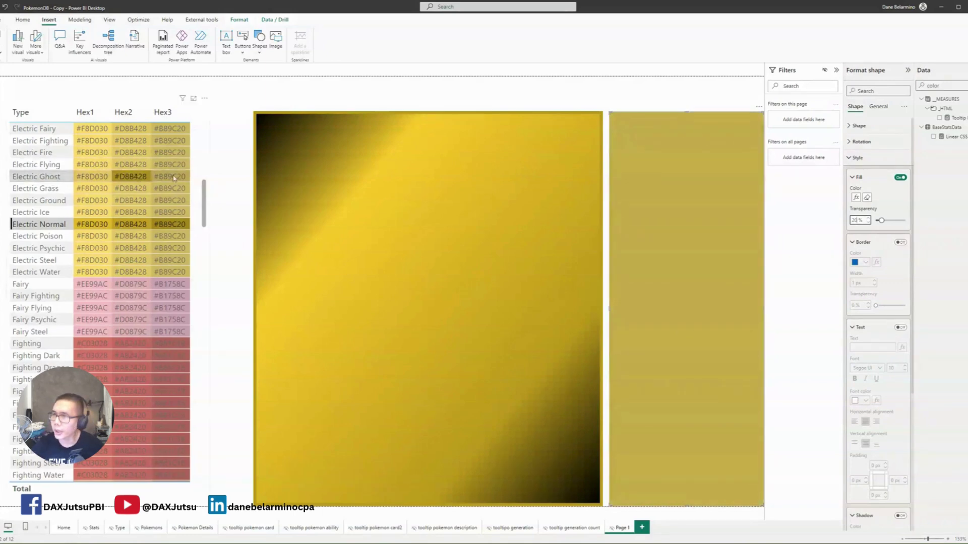
# Review the Linear CSS Background Three colors formula, and search the data fields for css to open the CSS Background measure
pyautogui.click(964, 139)
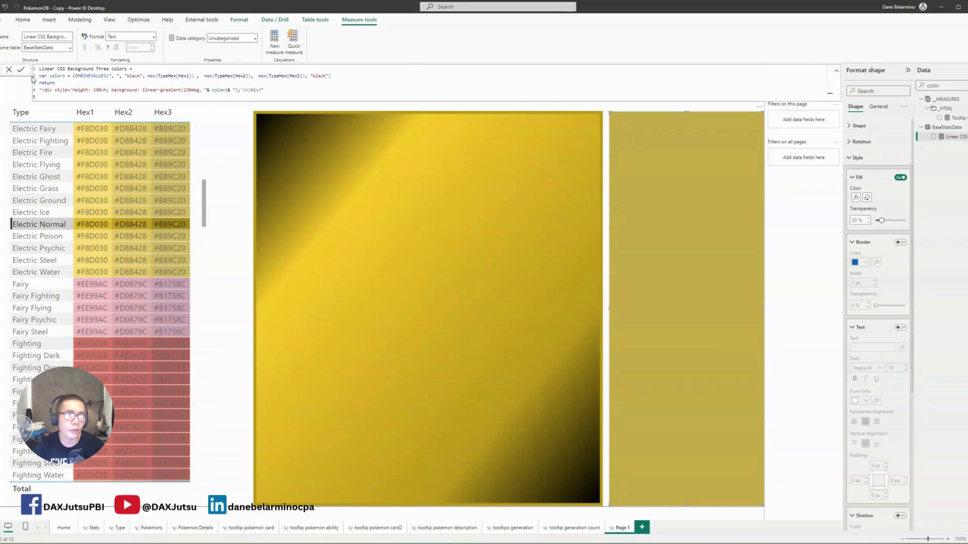
pyautogui.moveTo(41, 69); pyautogui.dragTo(39, 97)
pyautogui.moveTo(967, 86); pyautogui.dragTo(914, 84)
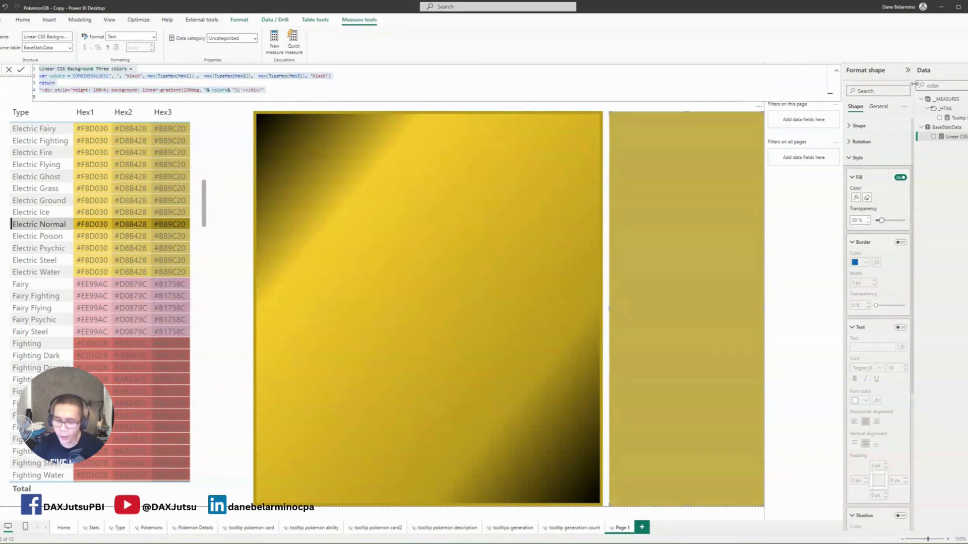
pyautogui.press('BackSpace')
pyautogui.click(899, 90)
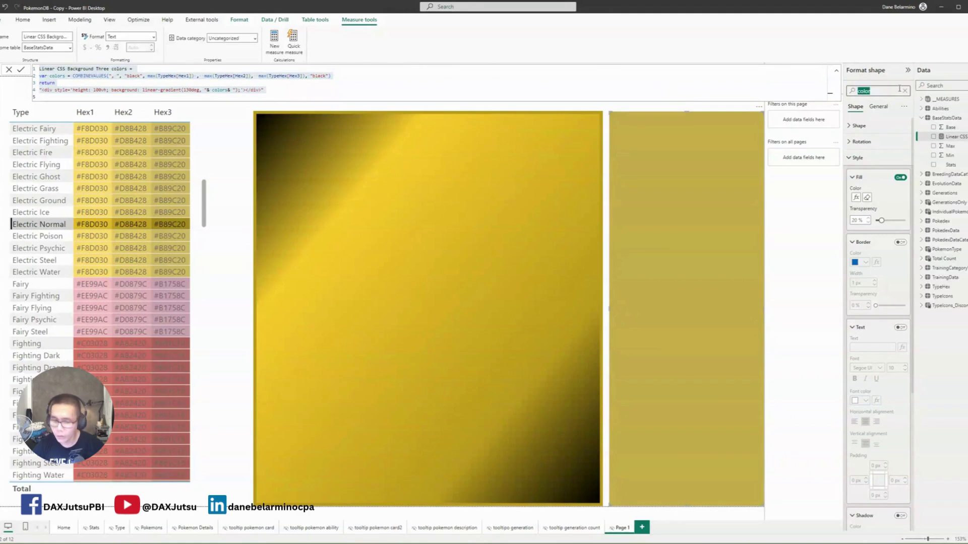
pyautogui.write('color')
pyautogui.write('s')
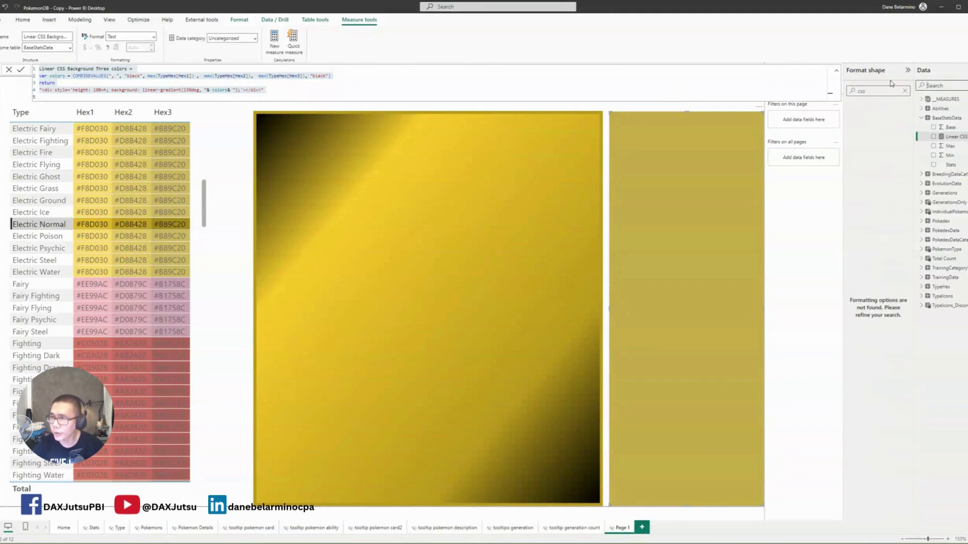
pyautogui.click(956, 120)
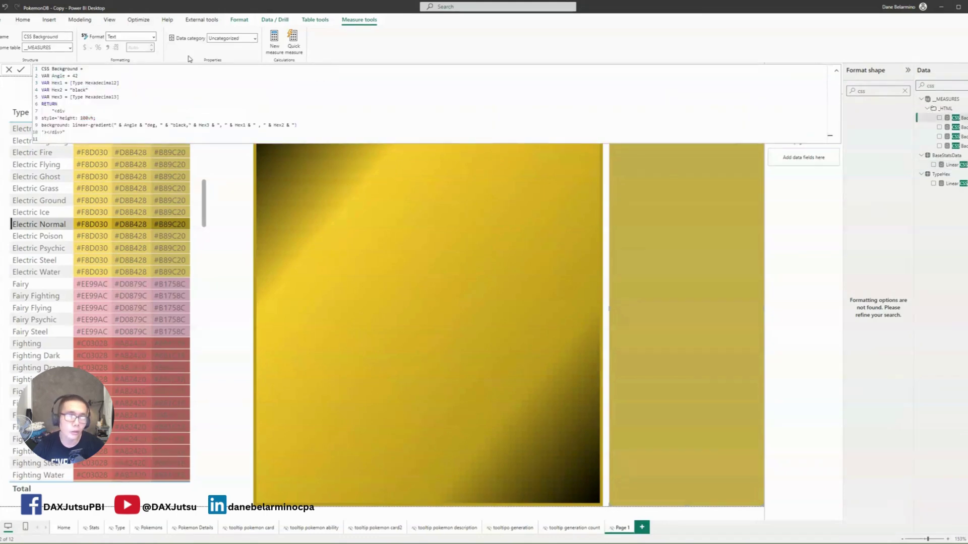
pyautogui.click(151, 99)
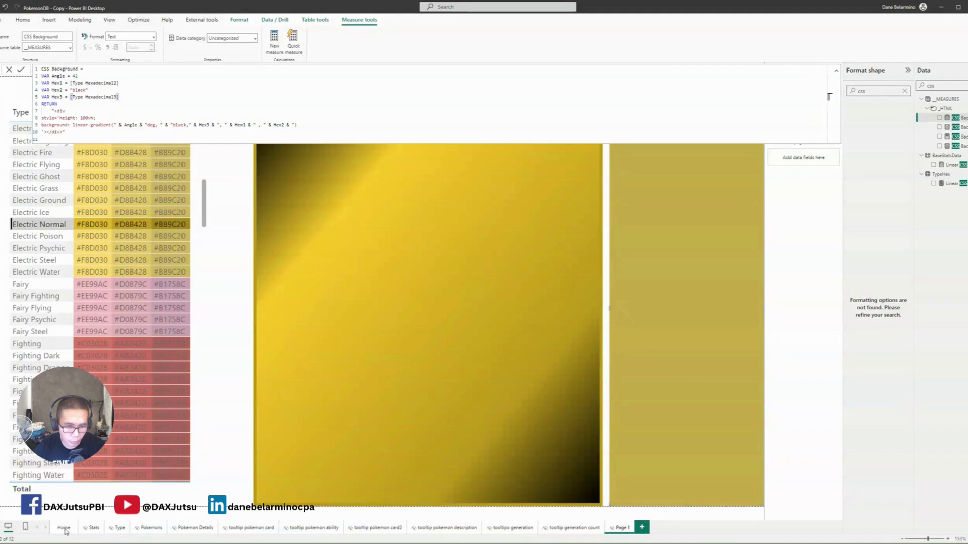
# On the Stats page, select Pokémon including Charmander and Squirtle to check the background, clear the selection, and show Charmeleon's tooltip
pyautogui.click(94, 529)
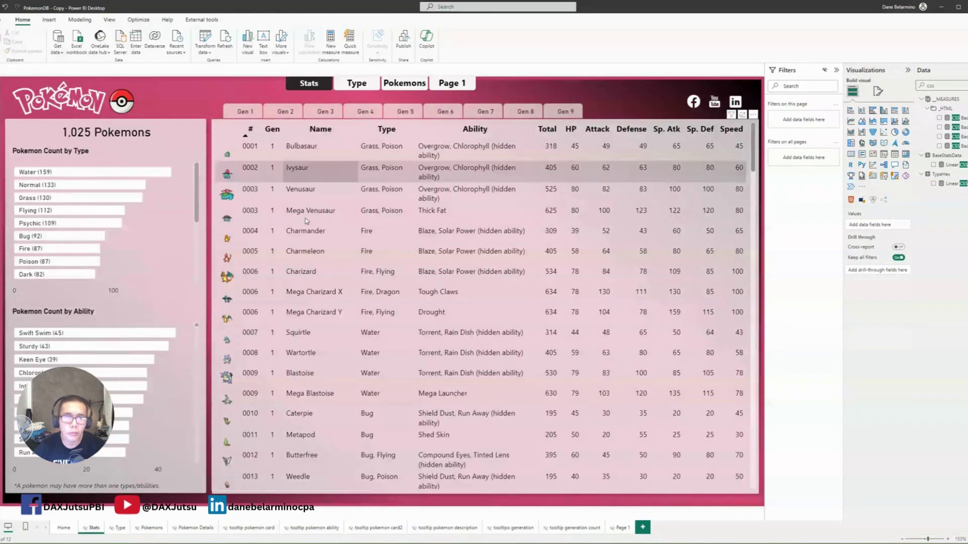
pyautogui.click(306, 220)
pyautogui.click(299, 295)
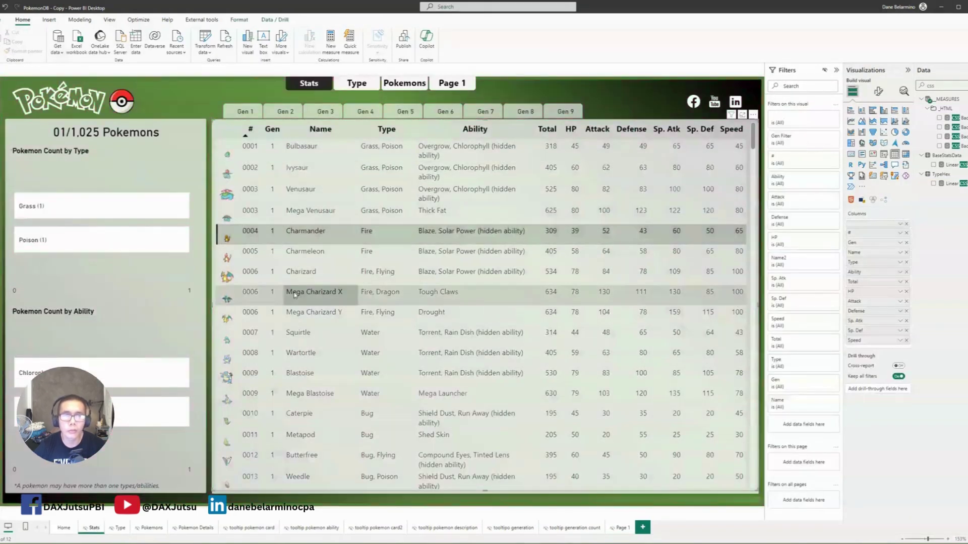
pyautogui.click(299, 331)
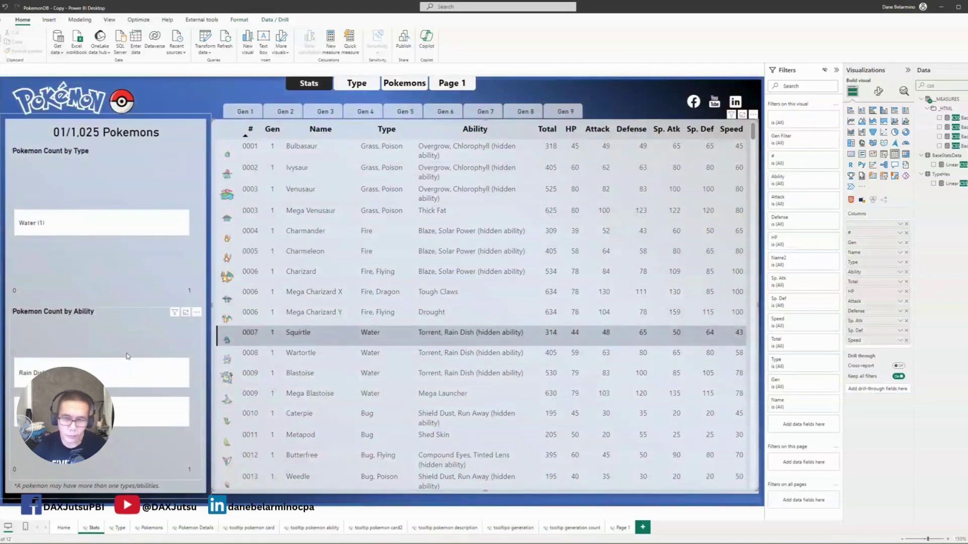
pyautogui.click(323, 327)
pyautogui.moveTo(262, 402)
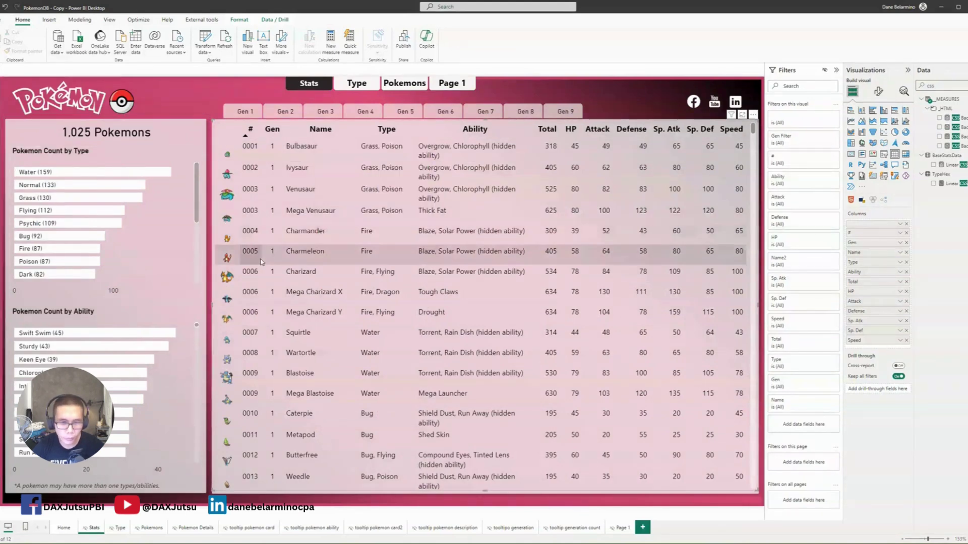
pyautogui.moveTo(261, 261)
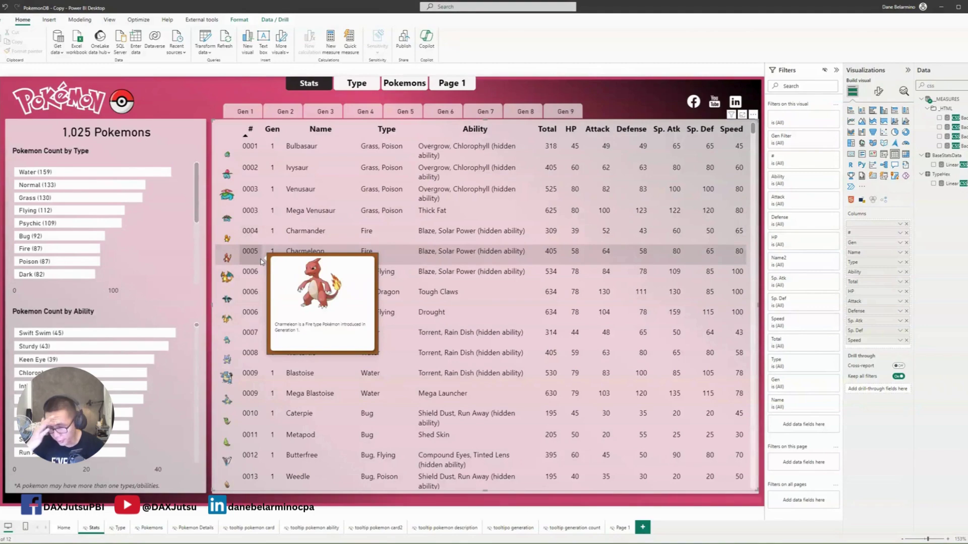
# On the Pokemons page, show the Selection pane and examine the bottom layers, expanding Group 3 and selecting its Image
pyautogui.click(151, 528)
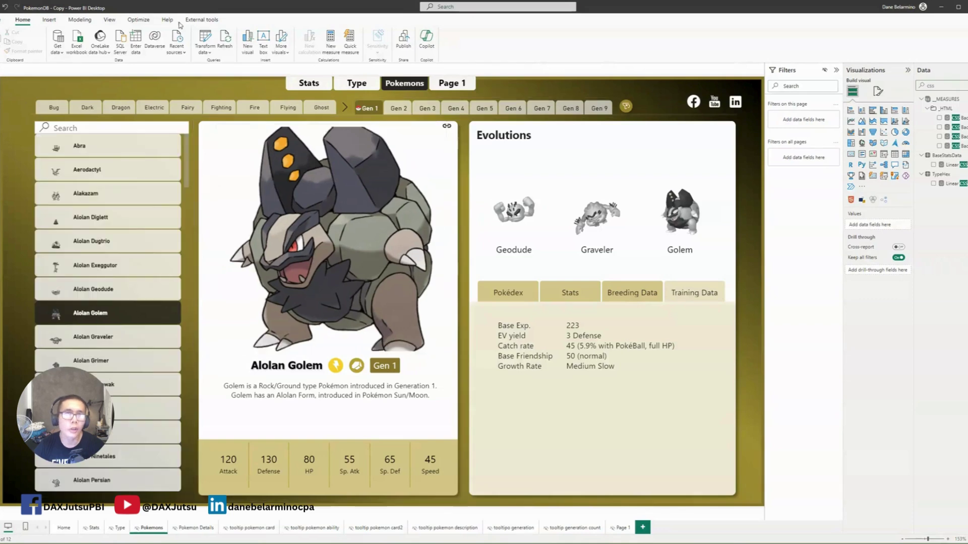
pyautogui.click(110, 19)
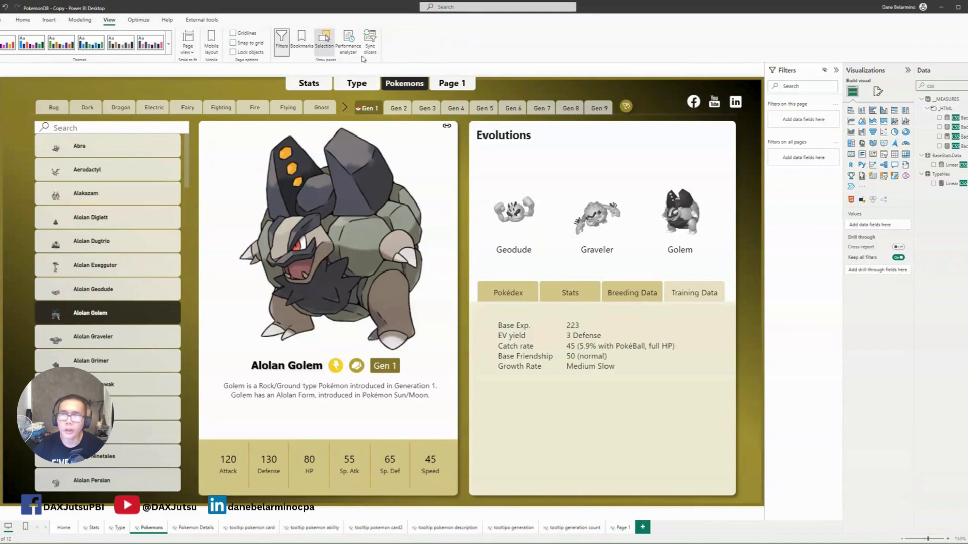
pyautogui.click(324, 40)
pyautogui.click(794, 288)
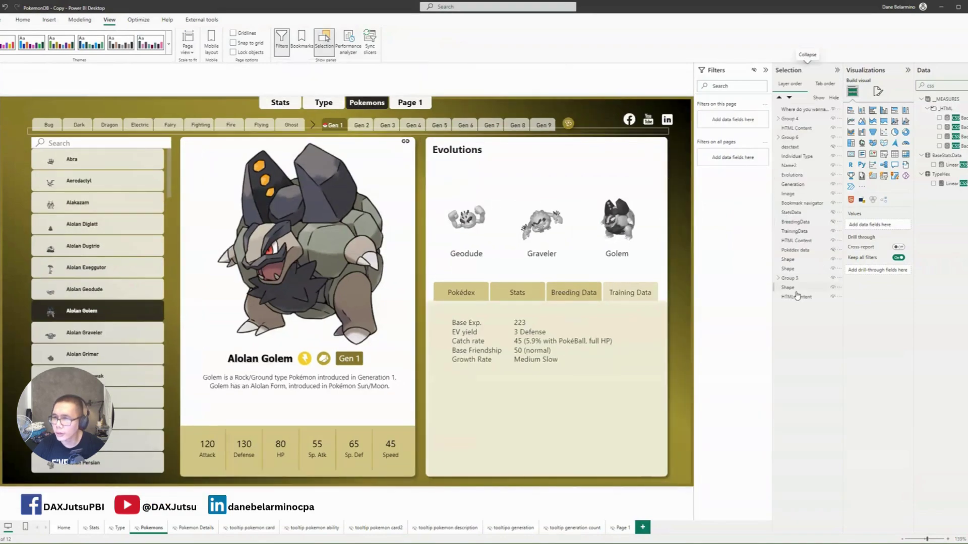
pyautogui.click(797, 297)
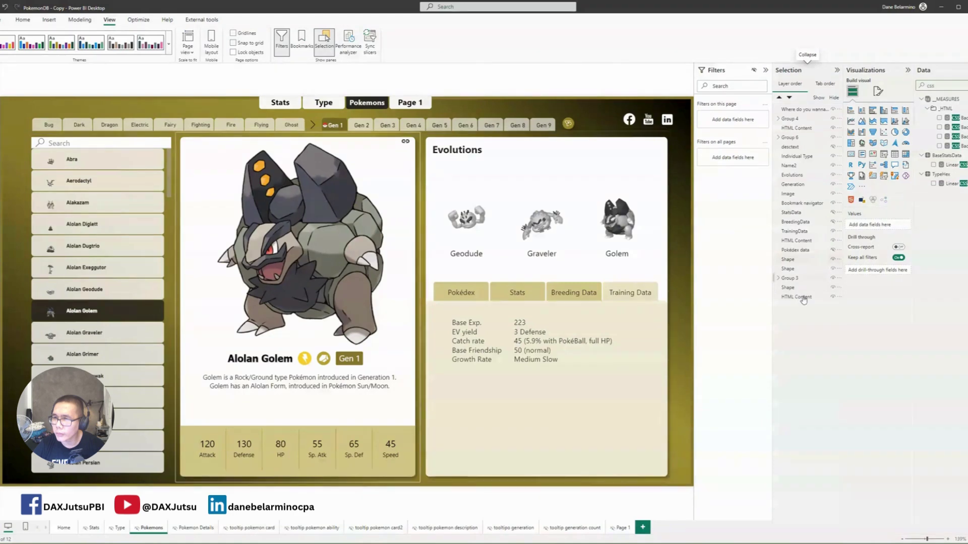
pyautogui.click(789, 287)
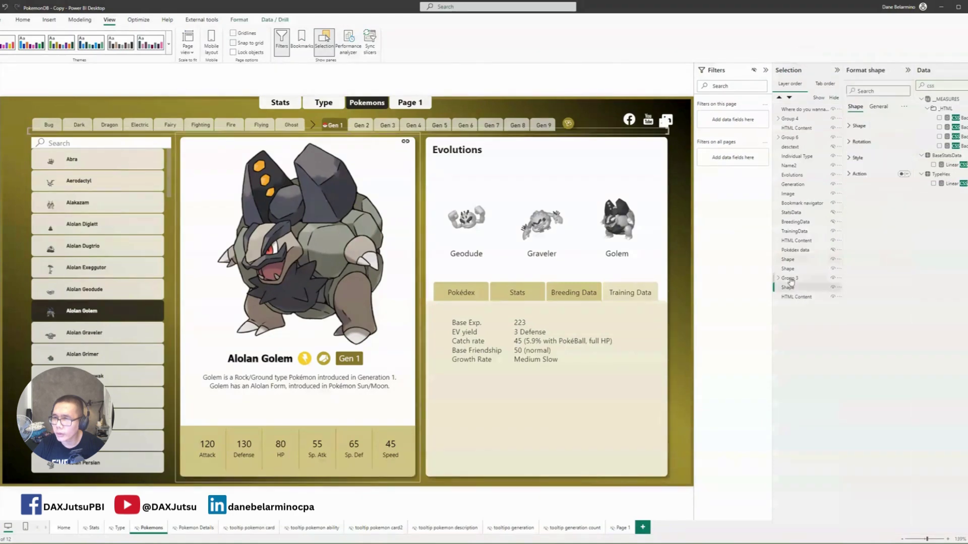
pyautogui.click(779, 278)
pyautogui.click(794, 288)
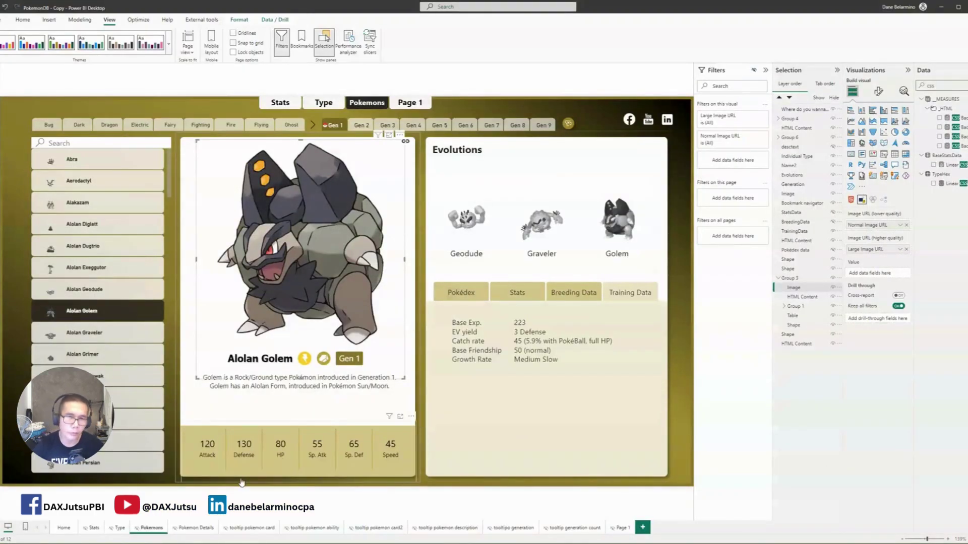
# Switch to the browser's latest ChatGPT conversation and begin the prompt "generate an html image effect"
pyautogui.click(940, 7)
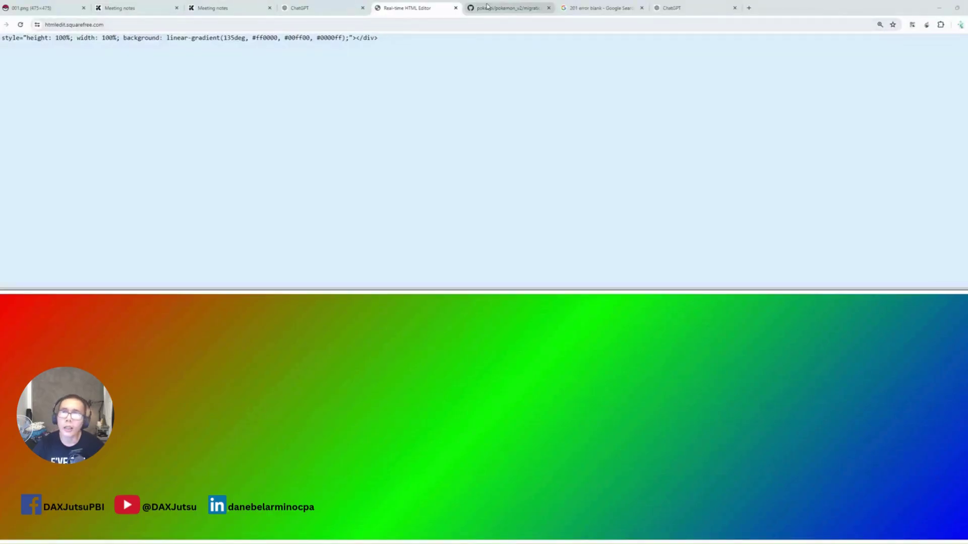
pyautogui.click(687, 6)
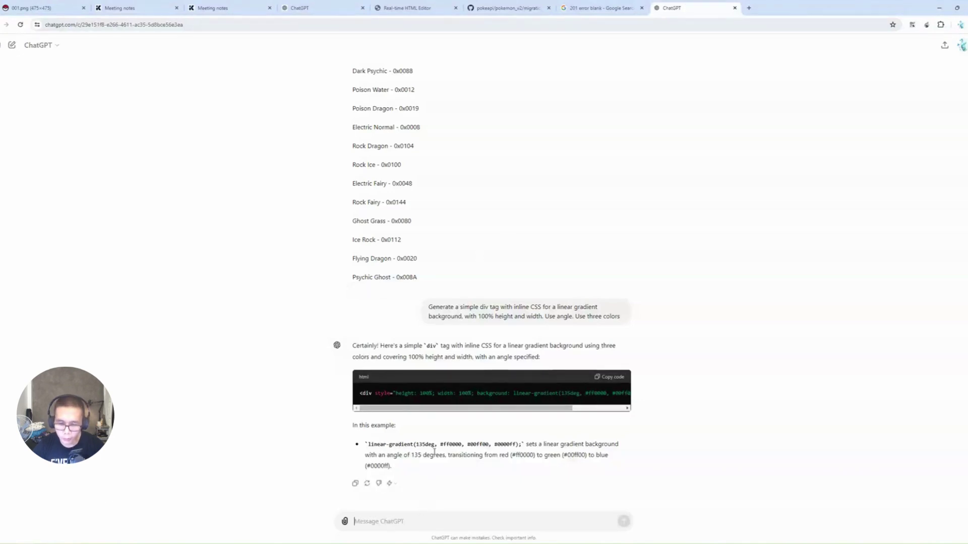
pyautogui.write('generate an html image effect')
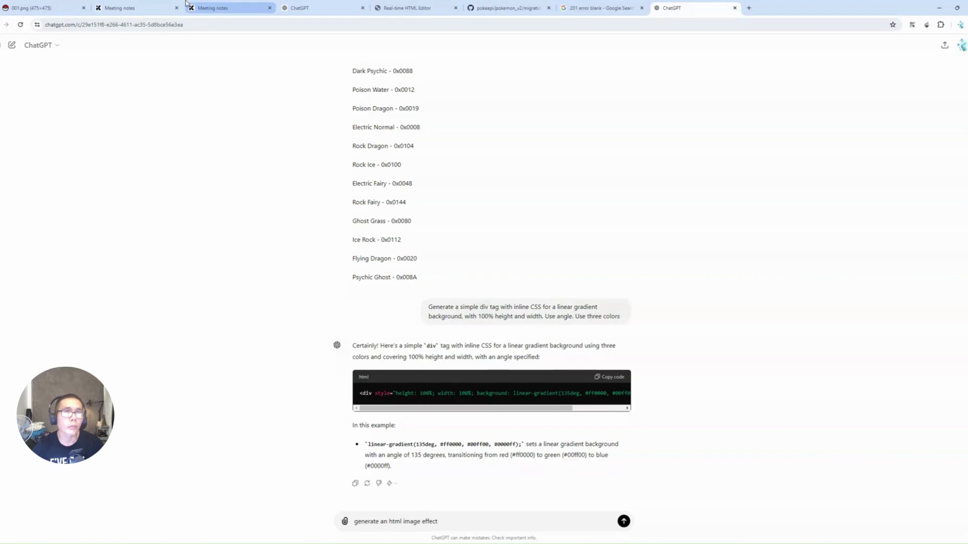
# Copy the web address of the Bulbasaur image 001.png on pokemon.com
pyautogui.click(44, 5)
pyautogui.click(180, 25)
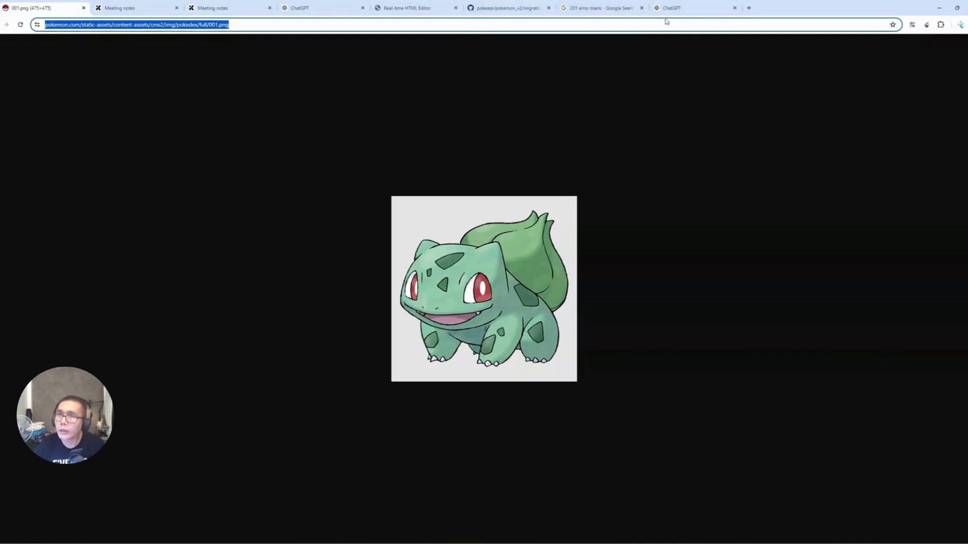
pyautogui.click(648, 40)
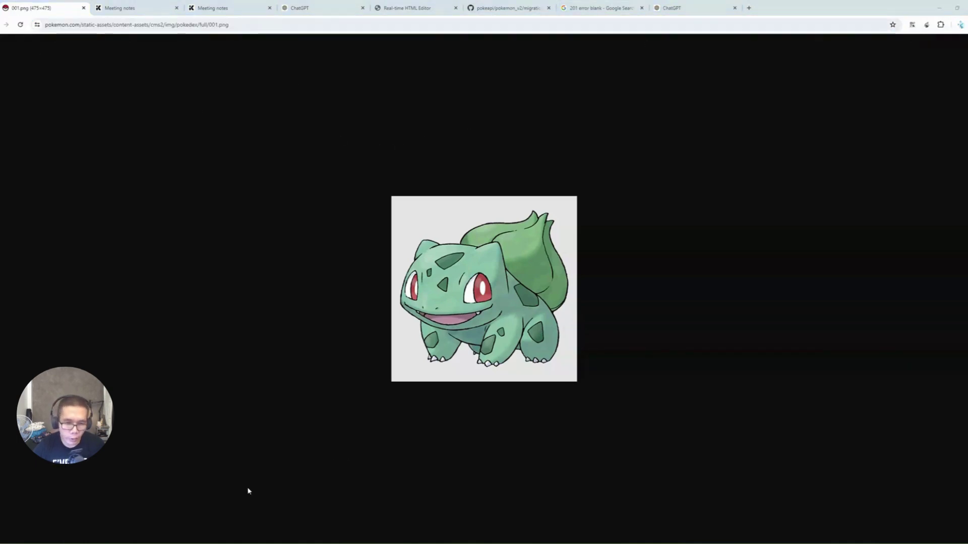
# Switch to Power BI to view the Pokemon Details page with its evolution images, and return to the browser
pyautogui.hotkey('alt', 'Tab')
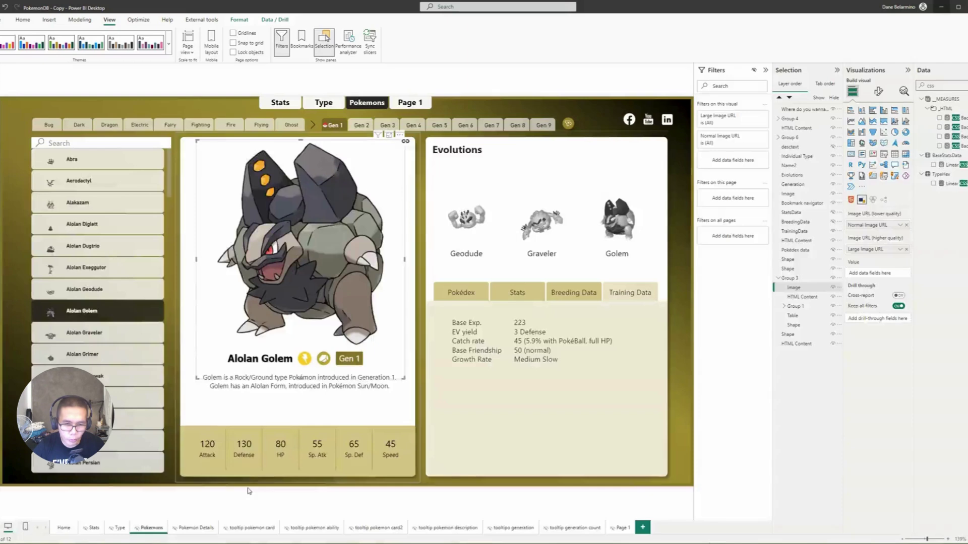
pyautogui.click(198, 529)
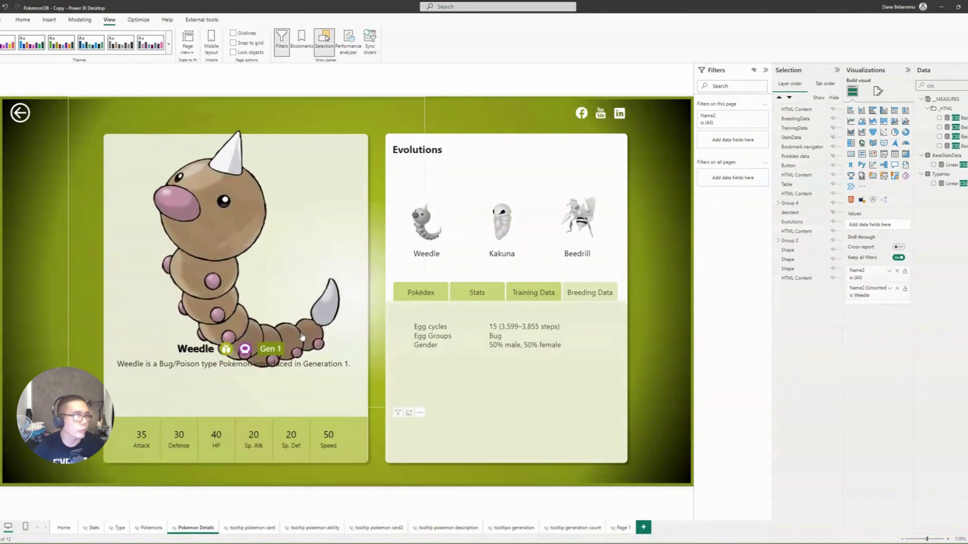
pyautogui.hotkey('alt', 'Tab')
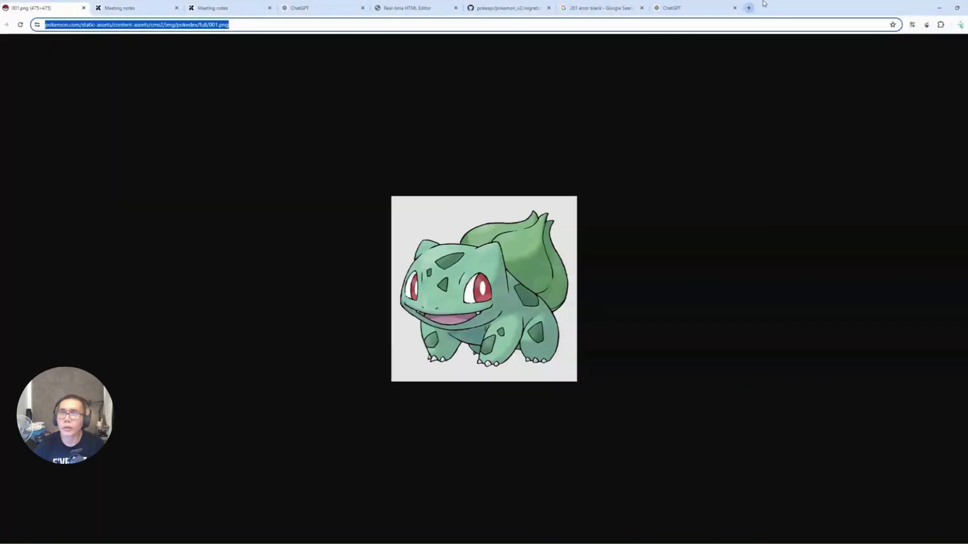
# Extend the unsent ChatGPT prompt with "that transitions an image from grayscale to colored."
pyautogui.click(691, 7)
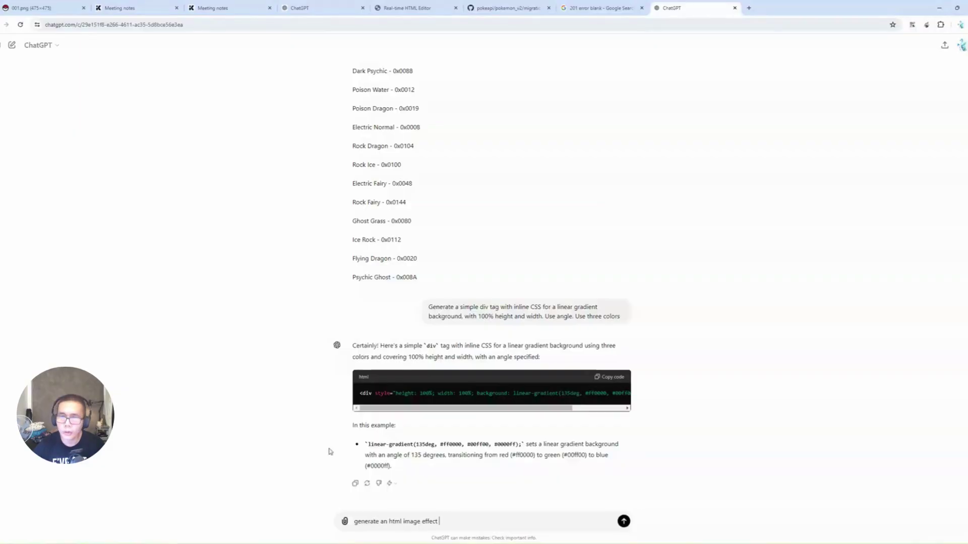
pyautogui.click(457, 523)
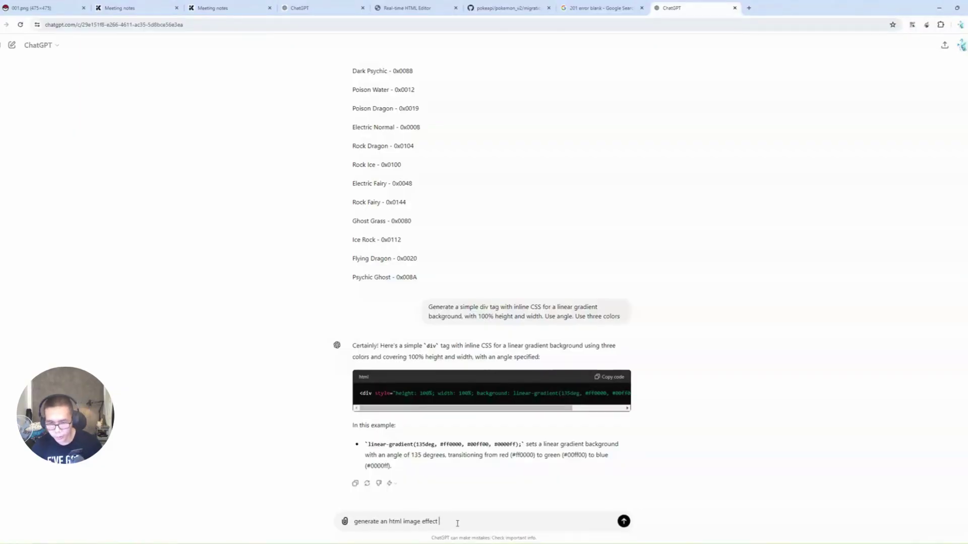
pyautogui.write('that transition')
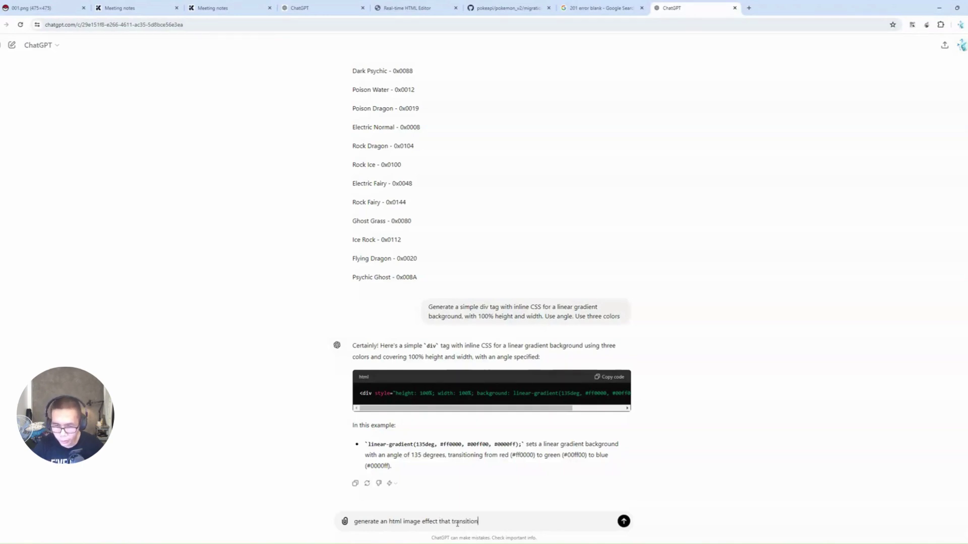
pyautogui.write('s an image from ')
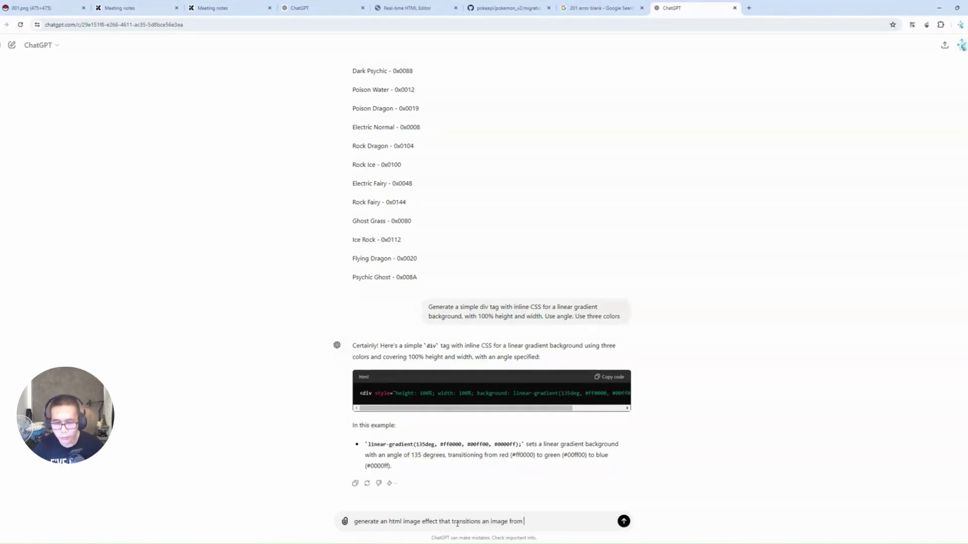
pyautogui.write('gr')
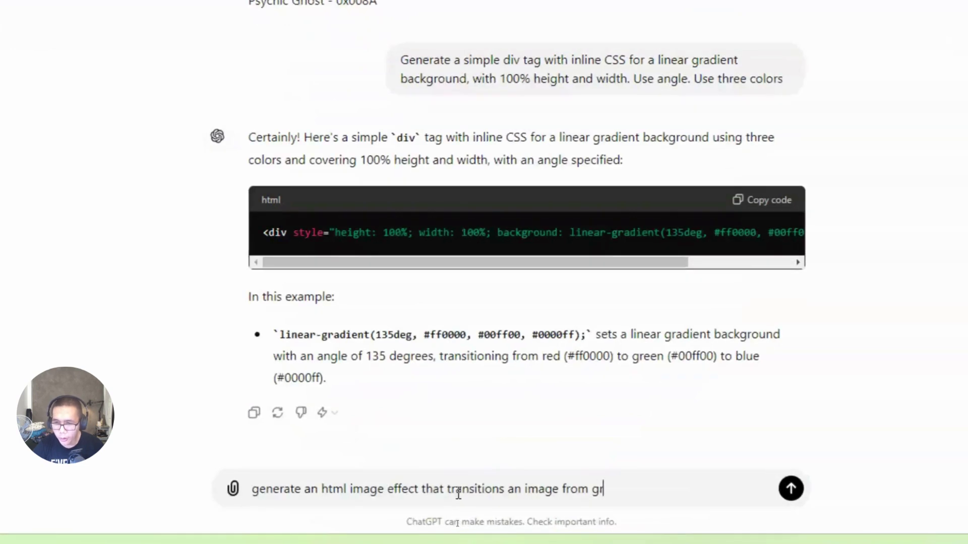
pyautogui.write('ayscale to c')
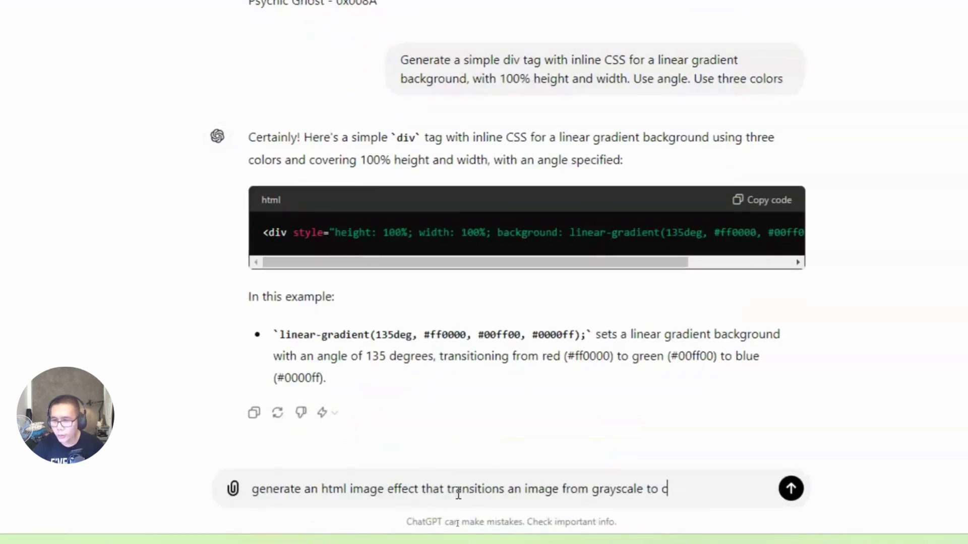
pyautogui.write('olored at')
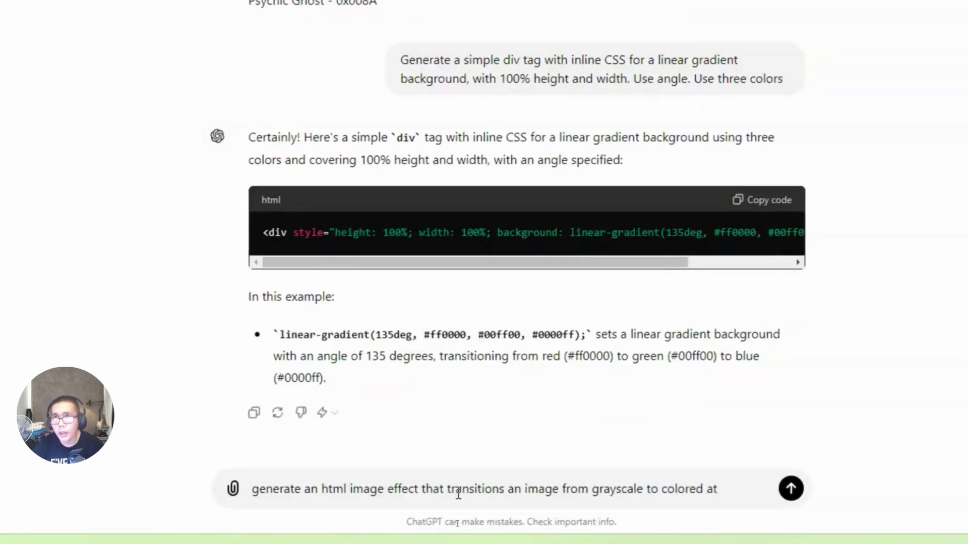
pyautogui.press('BackSpace')
pyautogui.press('BackSpace')
pyautogui.press('BackSpace')
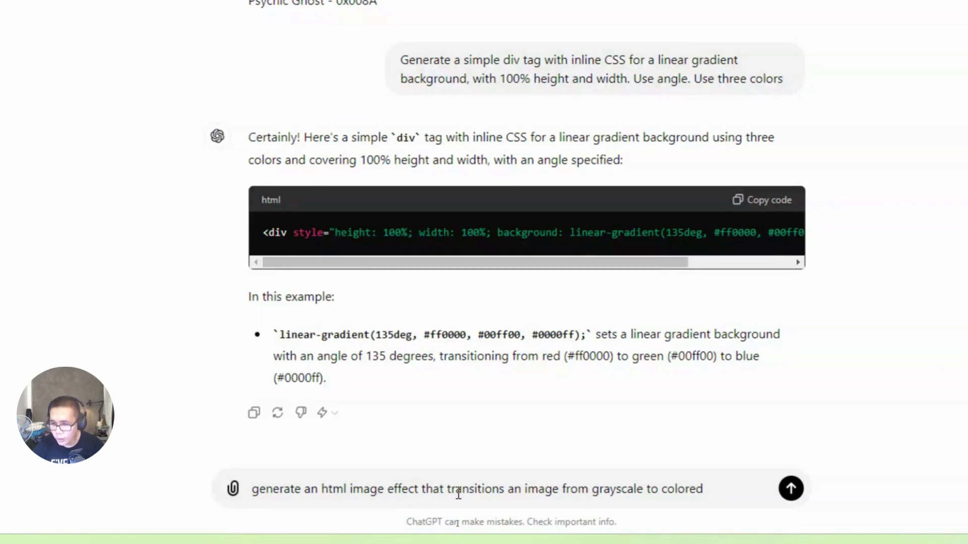
pyautogui.press('BackSpace')
pyautogui.write('d. T')
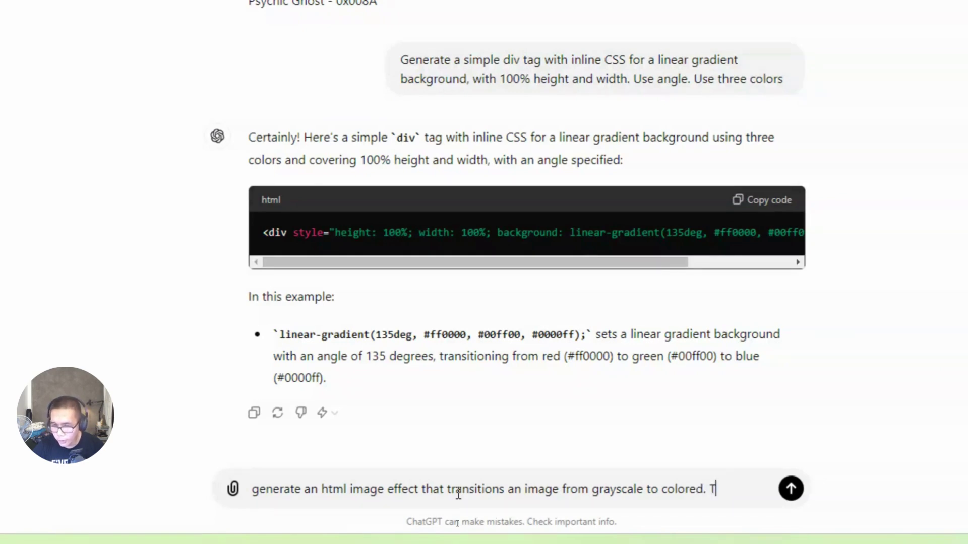
# Add "This should last for 1 second. Use this image url" and the copied 001.png address to the prompt, and submit it
pyautogui.write('his should last ')
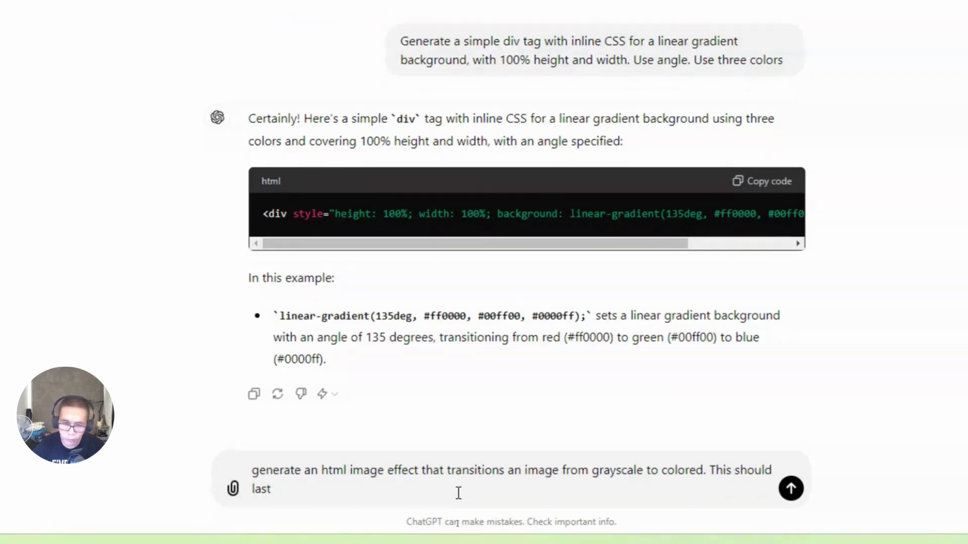
pyautogui.write('for 1 se')
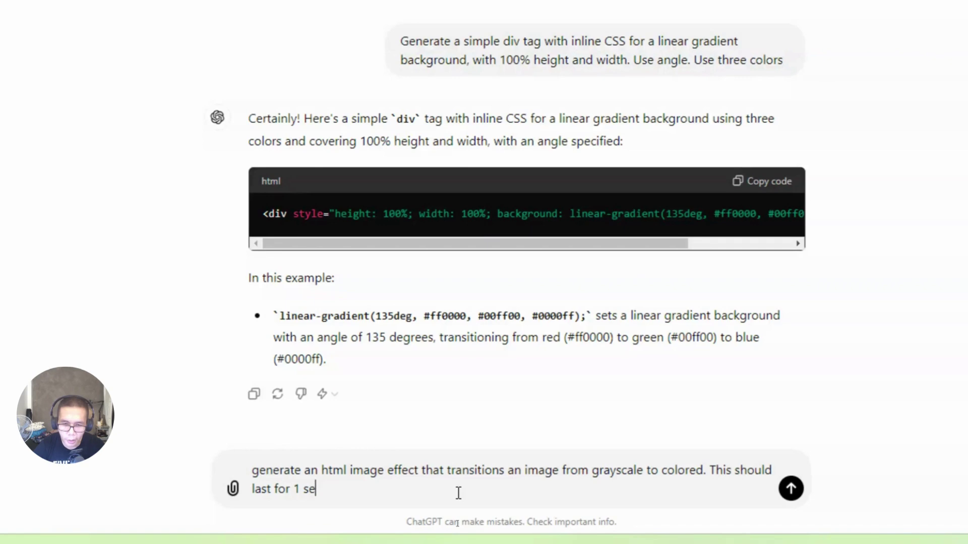
pyautogui.write('cond. Use this image url')
pyautogui.write('https://www.pokemon.com/static-assets/content-assets/cms2/img/pokedex/full/001.png')
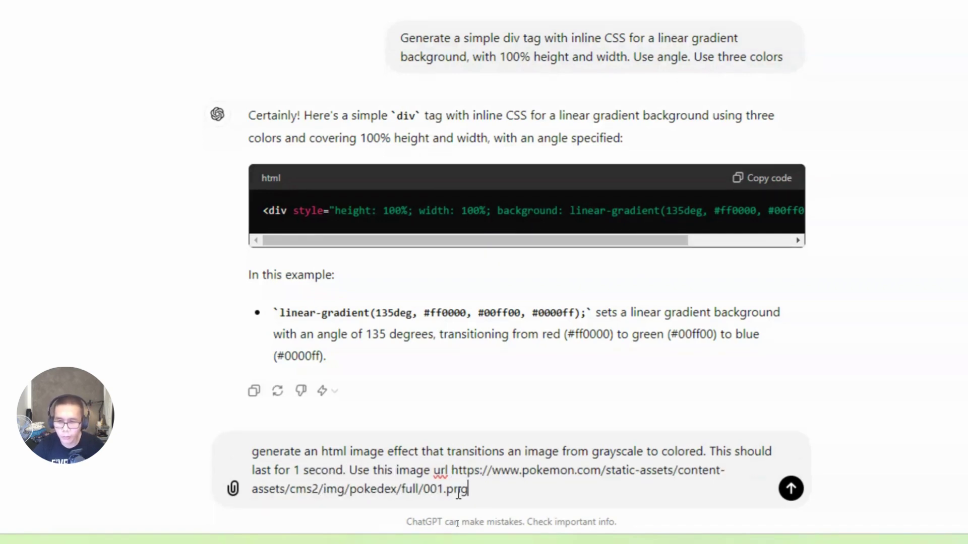
pyautogui.press('Return')
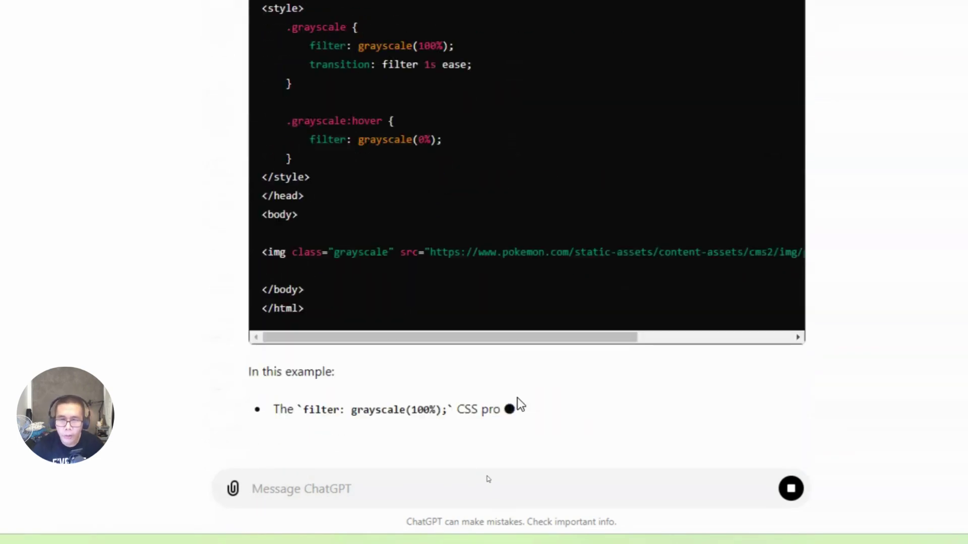
# Copy the generated grayscale transition code and replace the Real-time HTML Editor's content with it
pyautogui.scroll(15, 546, 181)
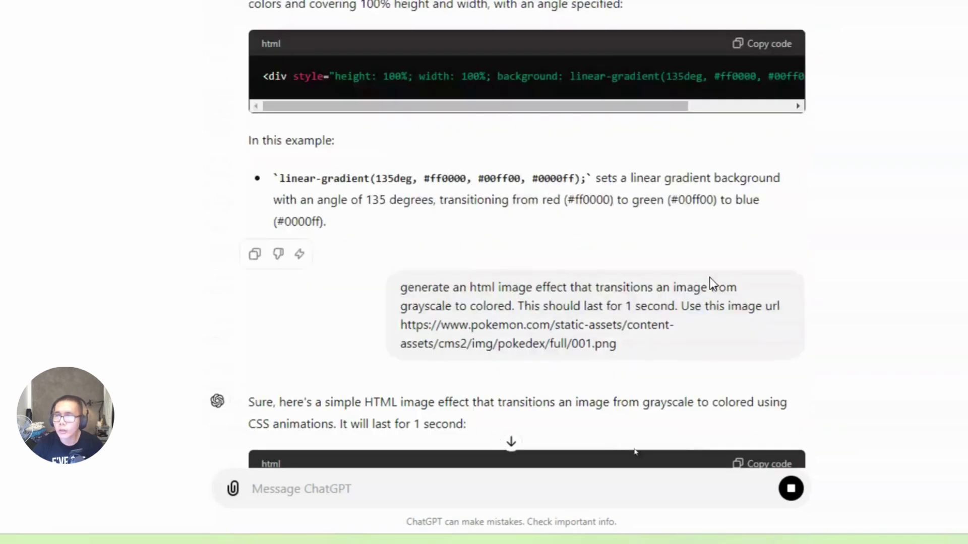
pyautogui.scroll(-2, 752, 417)
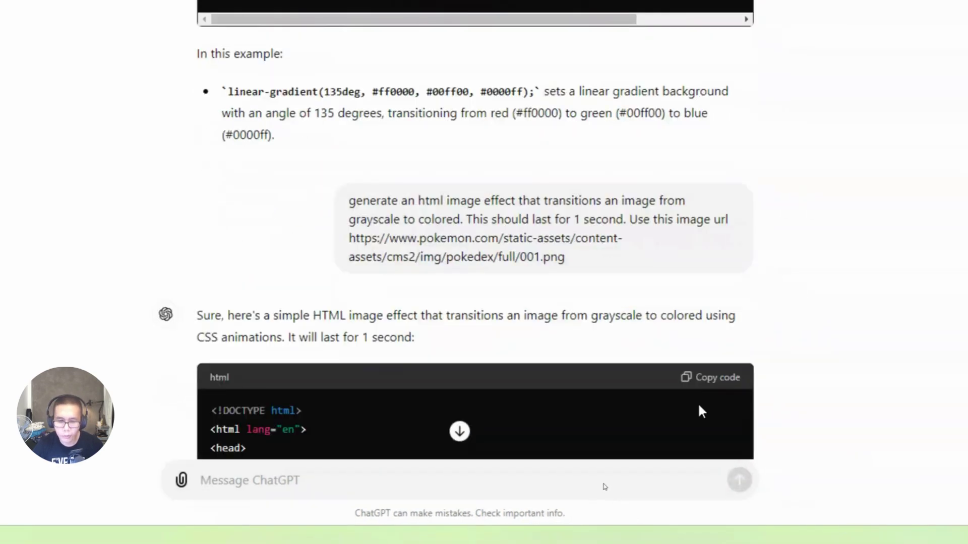
pyautogui.click(708, 378)
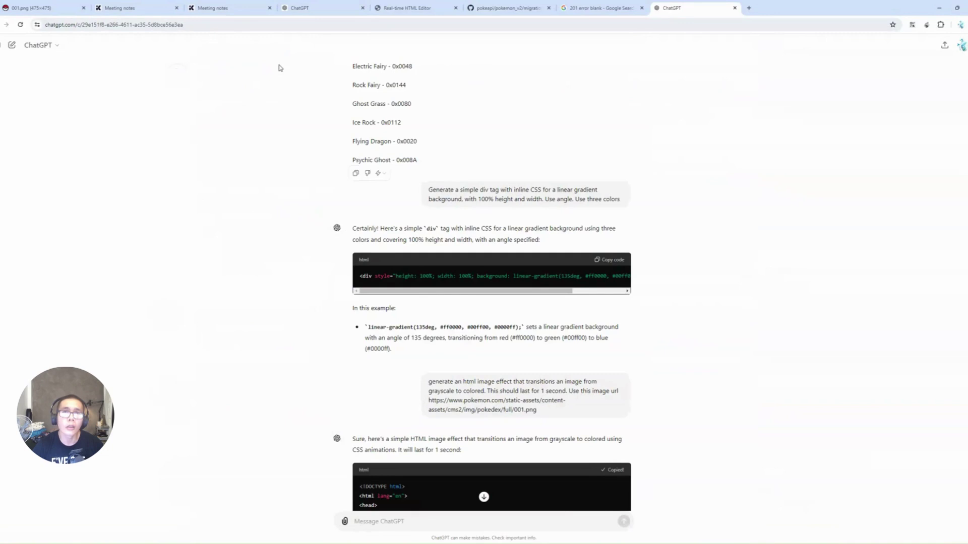
pyautogui.click(403, 8)
pyautogui.hotkey('ctrl', 'a')
pyautogui.hotkey('ctrl', 'v')
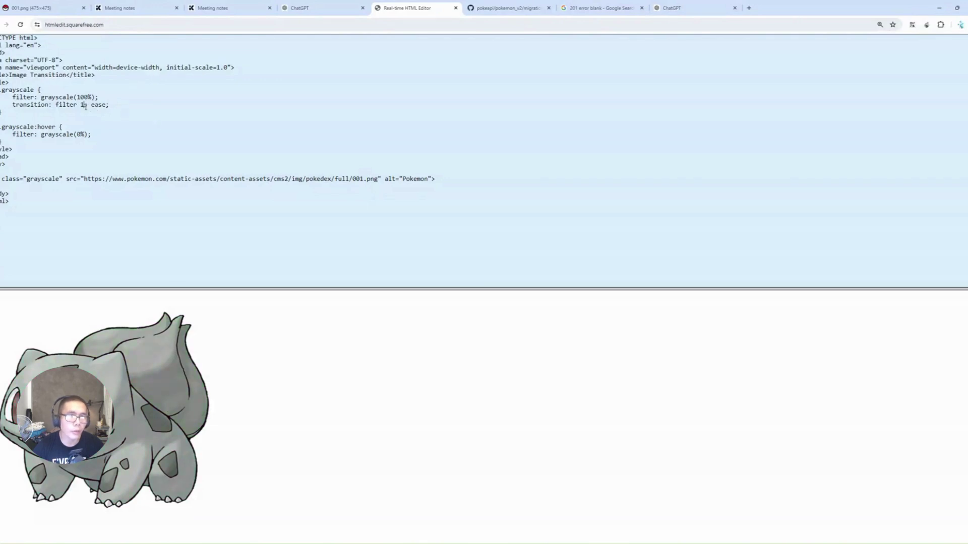
# Set the filter transition duration in the .grayscale style to 5s
pyautogui.click(86, 106)
pyautogui.press('BackSpace')
pyautogui.write('2')
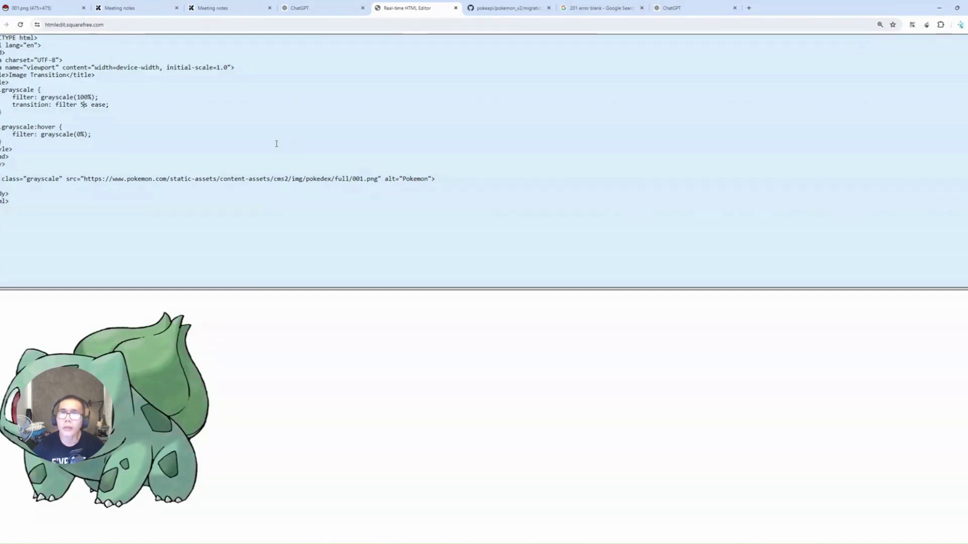
# In the grayscale effect's ChatGPT conversation, submit the request "load the image at 70% but change the size to 120% when hovered"
pyautogui.click(306, 13)
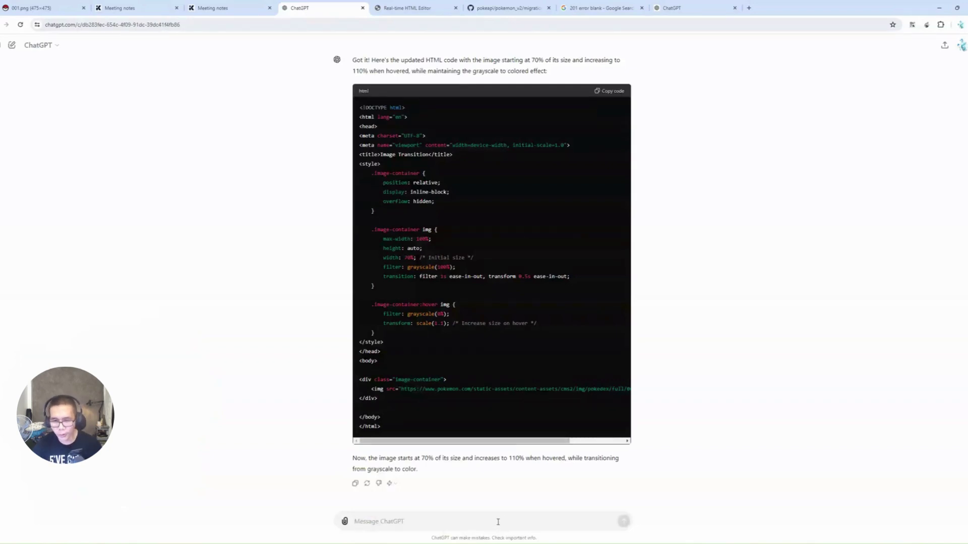
pyautogui.write('load t')
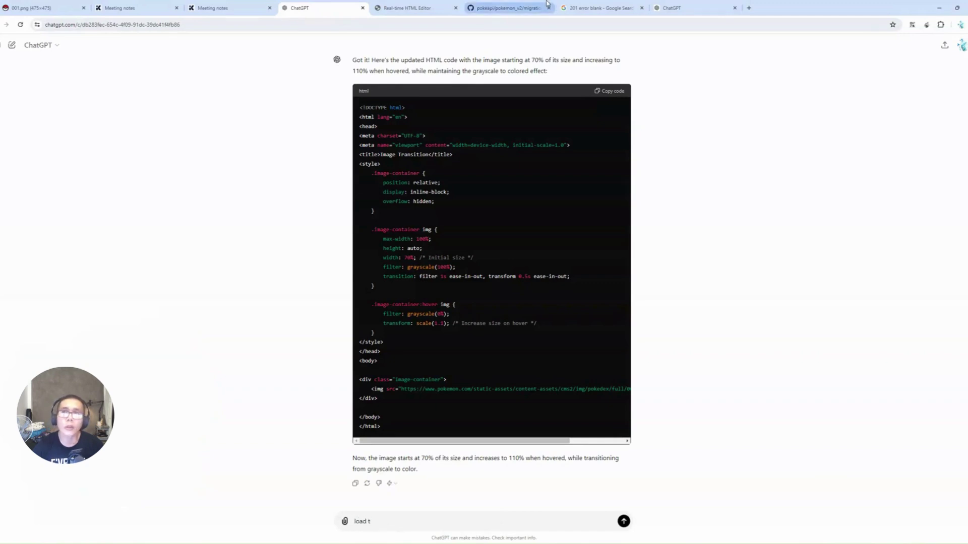
pyautogui.click(670, 8)
pyautogui.click(366, 525)
pyautogui.write('load the i')
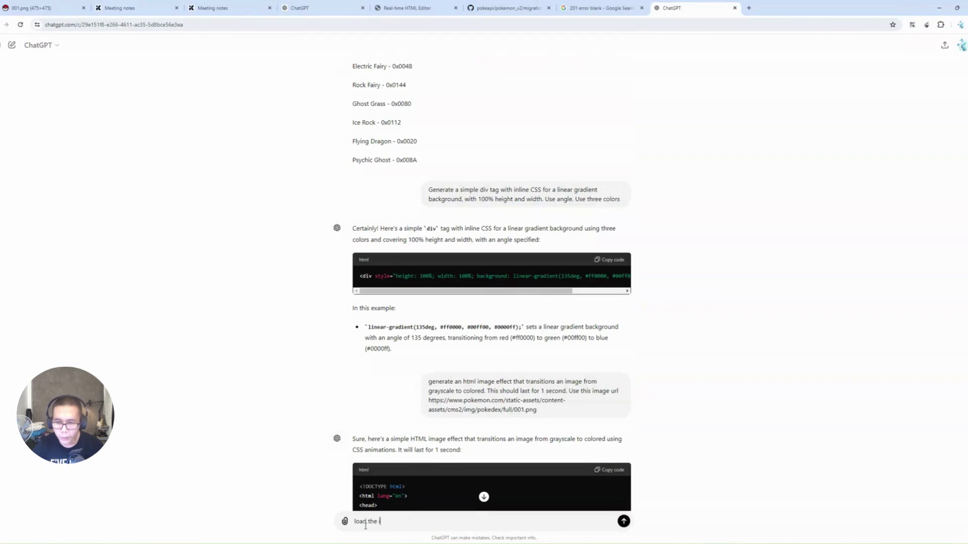
pyautogui.write('mage at 70')
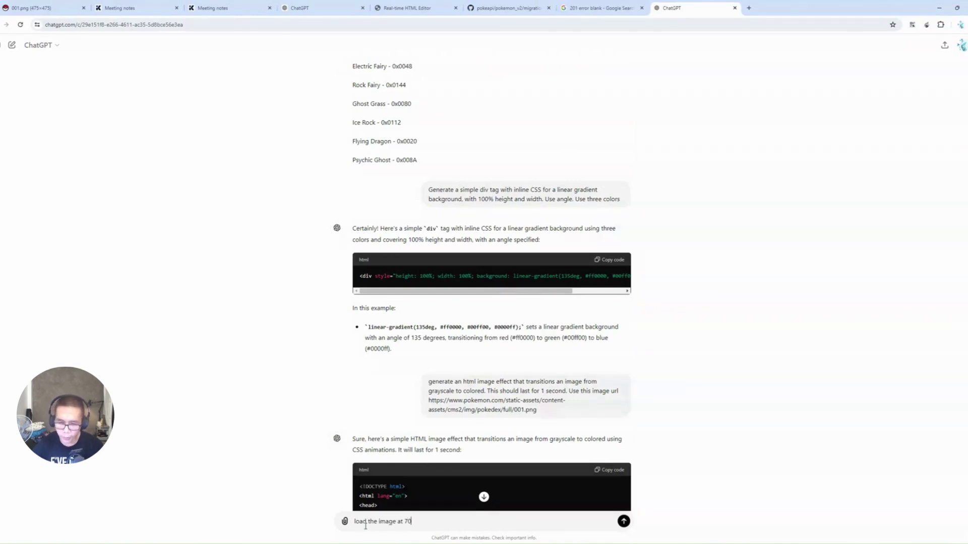
pyautogui.write('% but')
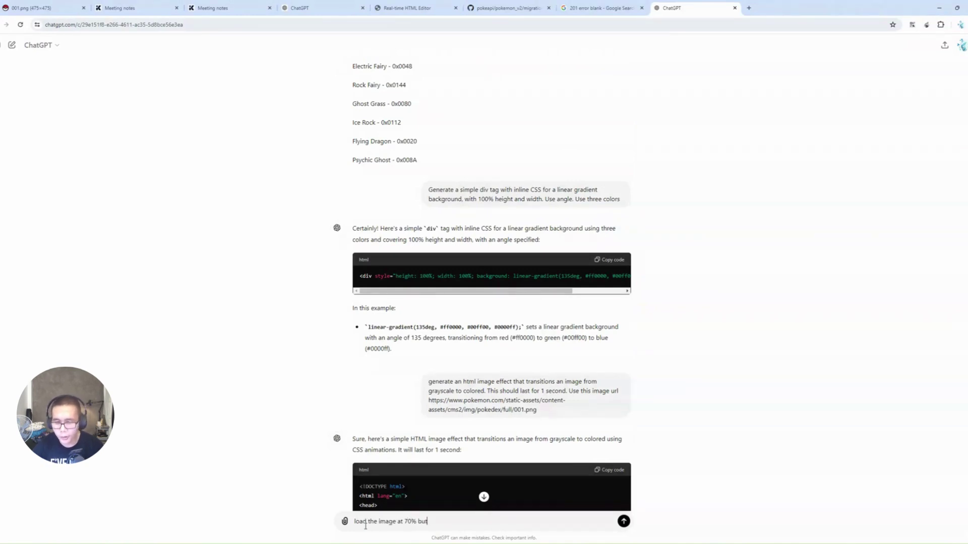
pyautogui.write(' change  the')
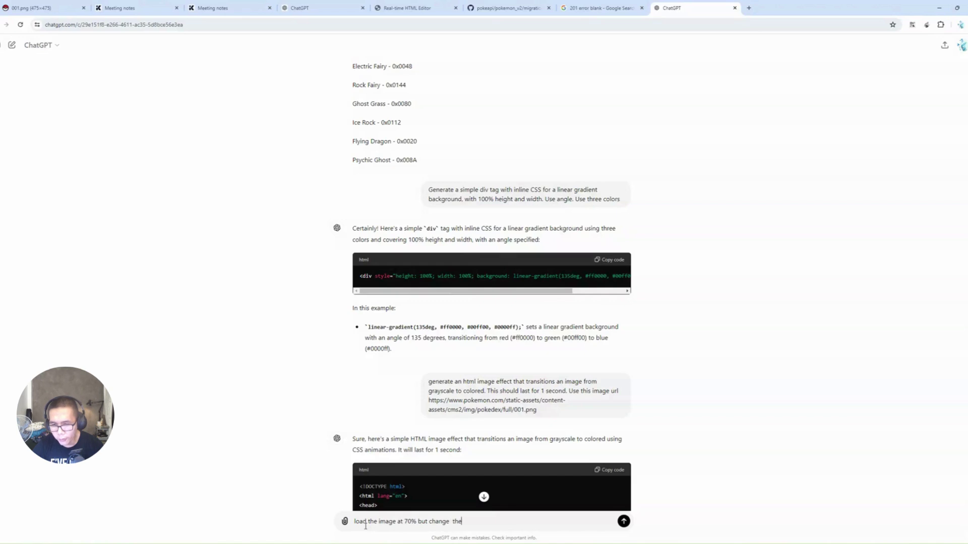
pyautogui.write(' size to 12')
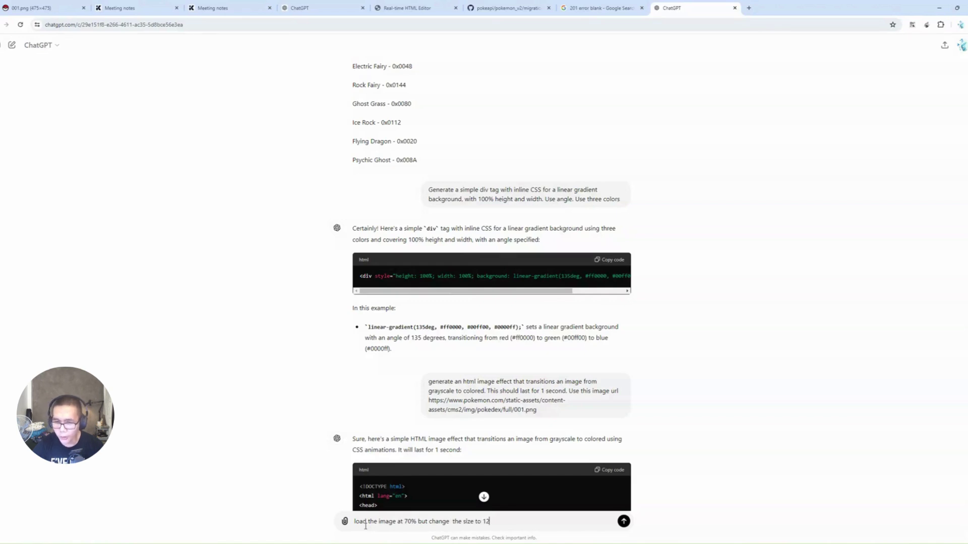
pyautogui.write('0% when hovered')
pyautogui.press('Return')
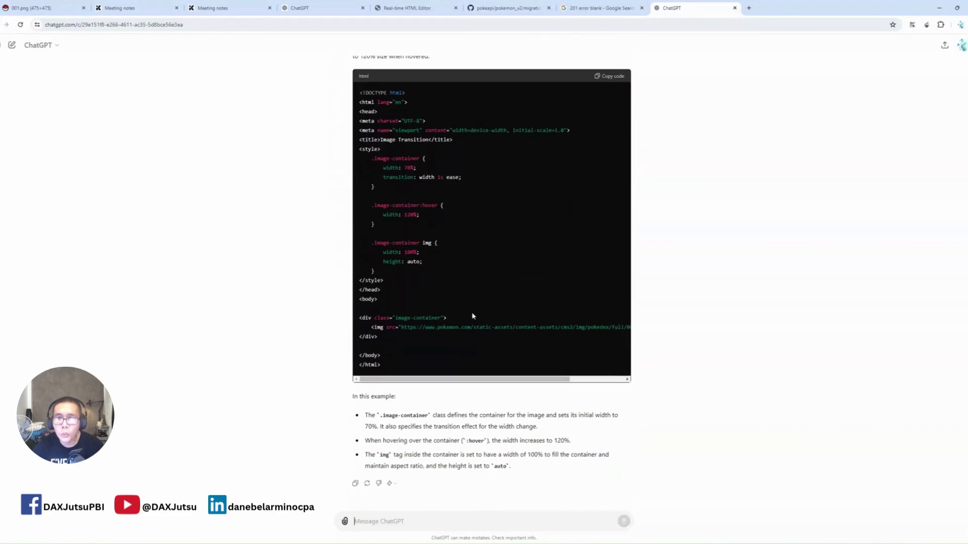
pyautogui.scroll(1, 473, 316)
pyautogui.scroll(-1, 473, 316)
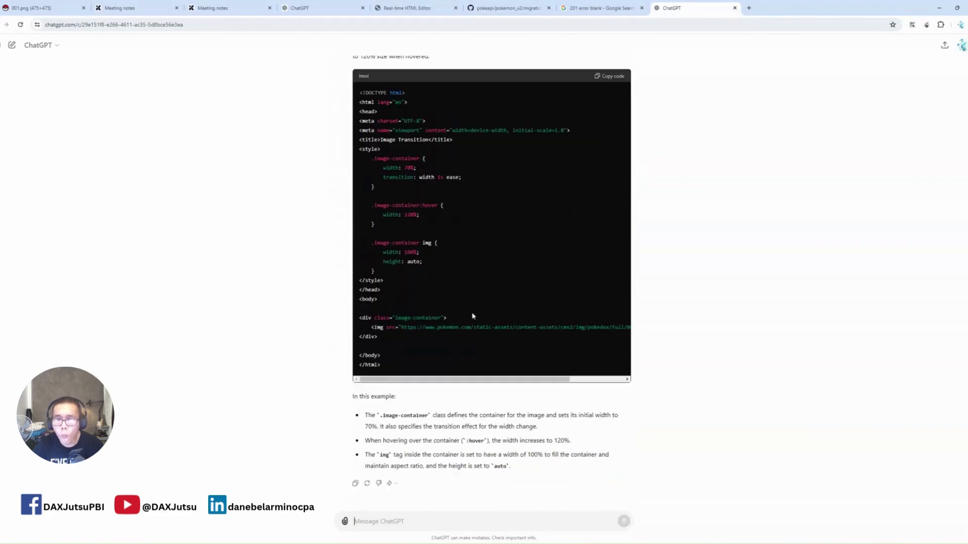
# Review the generated resize code and submit the follow-up request "combine the two effects" in the same ChatGPT conversation
pyautogui.scroll(2, 473, 316)
pyautogui.scroll(3, 472, 315)
pyautogui.scroll(-7, 473, 315)
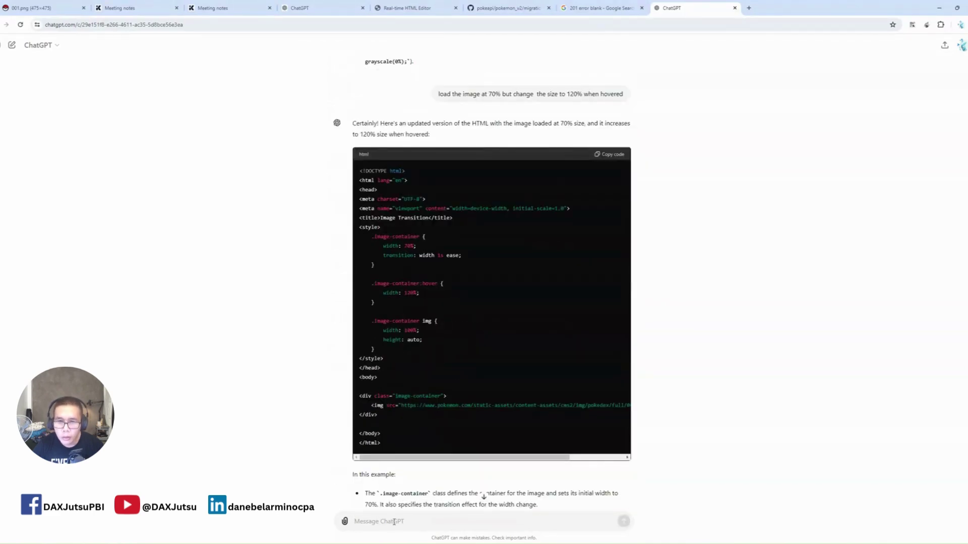
pyautogui.write('combi')
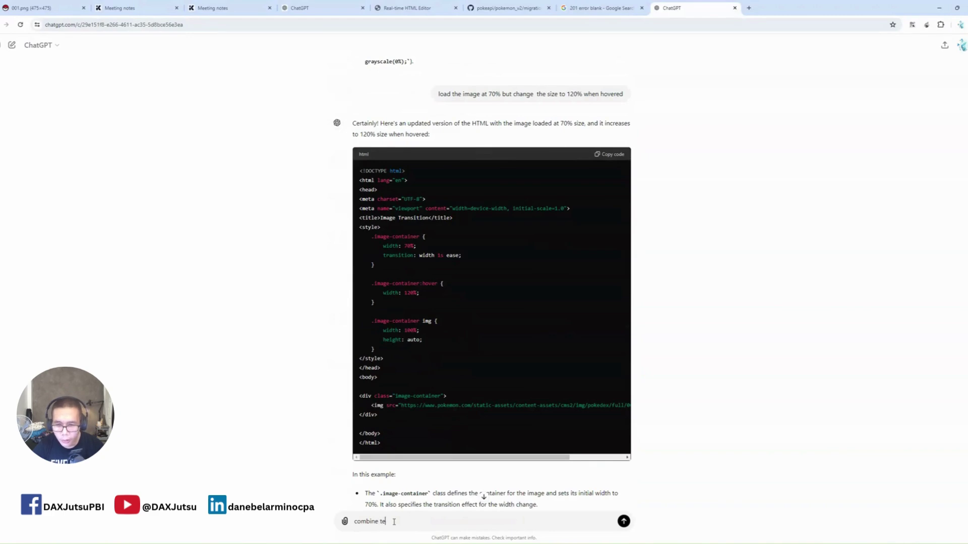
pyautogui.write('ne the two effect')
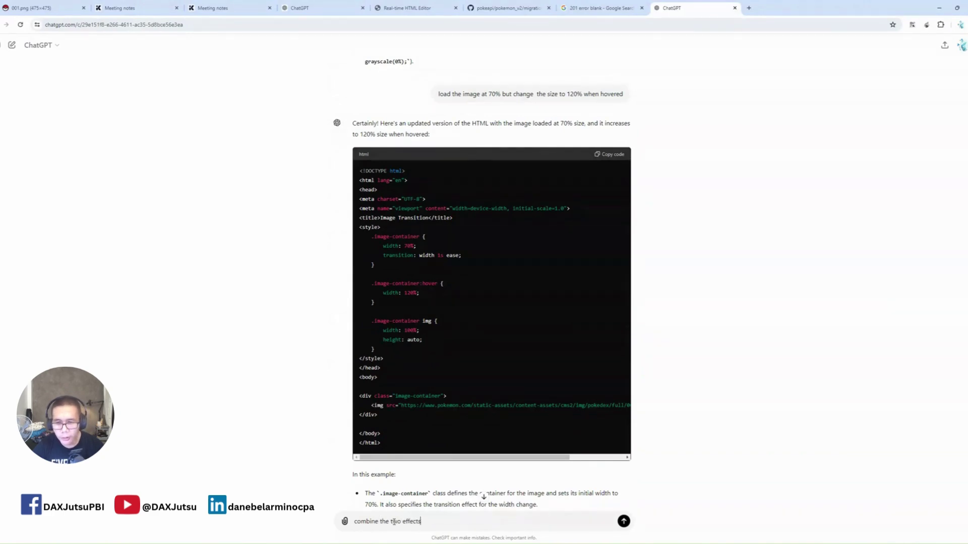
pyautogui.write('s')
pyautogui.press('Return')
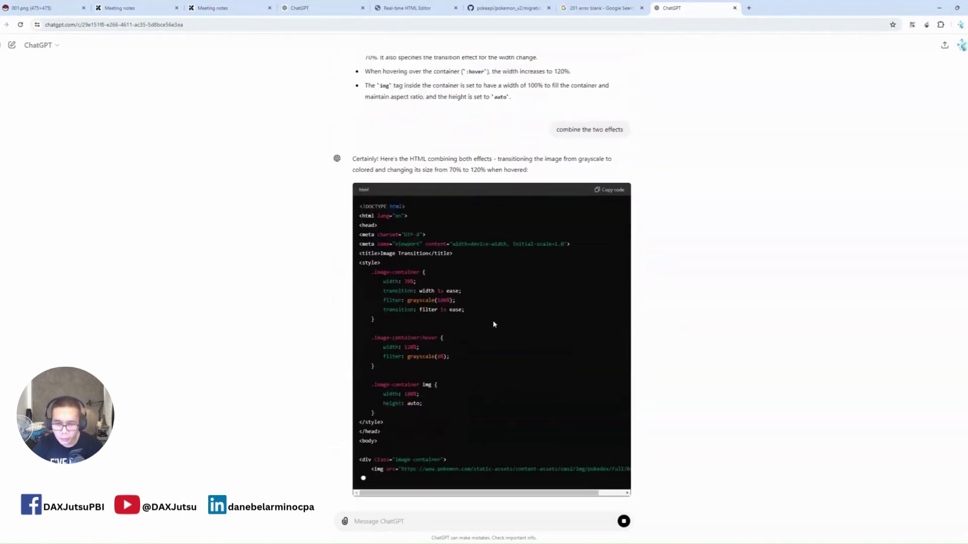
# Copy the combined-effects code, replace the Real-time HTML Editor's content with it, and enlarge the preview area
pyautogui.scroll(2, 492, 320)
pyautogui.click(605, 220)
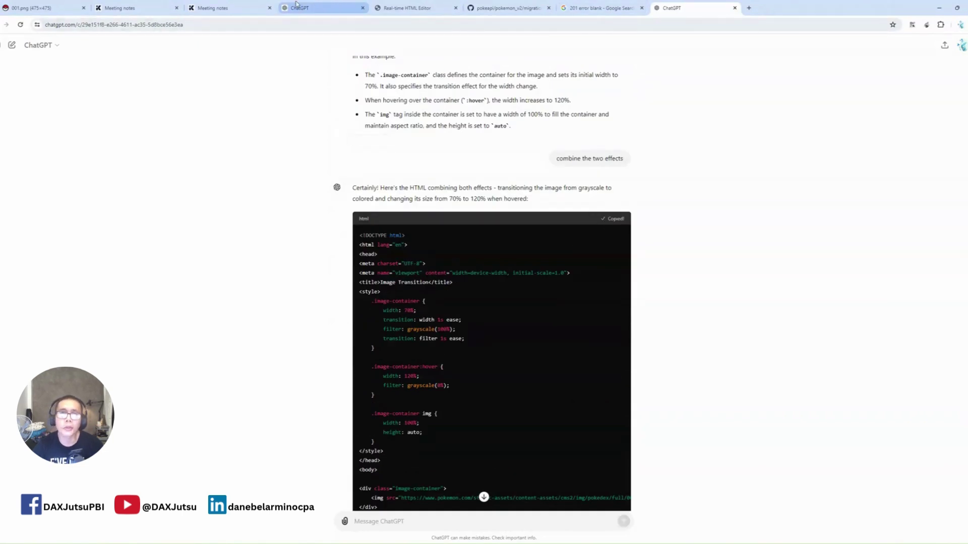
pyautogui.click(398, 6)
pyautogui.hotkey('ctrl', 'a')
pyautogui.hotkey('ctrl', 'v')
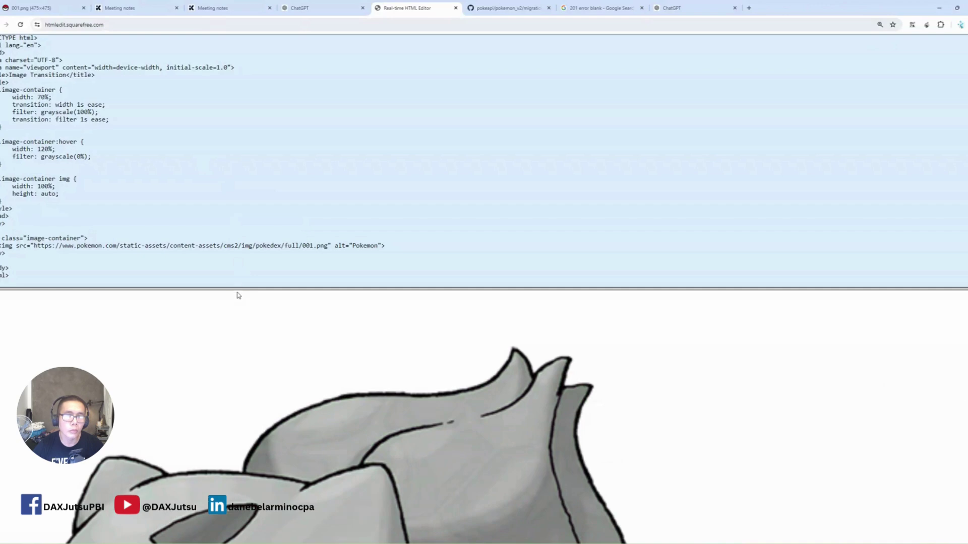
pyautogui.moveTo(237, 289); pyautogui.dragTo(248, 191)
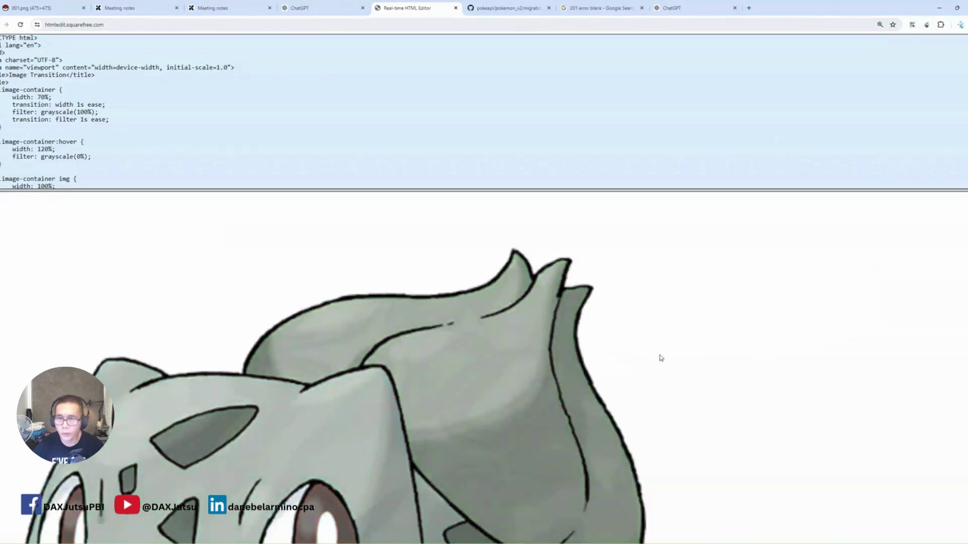
pyautogui.scroll(-2, 184, 119)
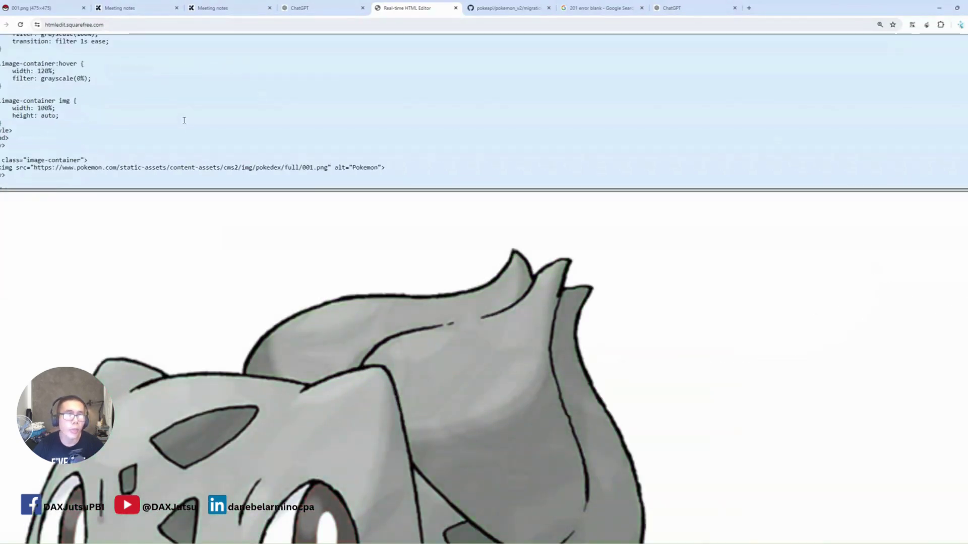
# Close the older ChatGPT conversation that holds the 110% hover version and return to the combined-effects conversation
pyautogui.click(506, 4)
pyautogui.click(392, 6)
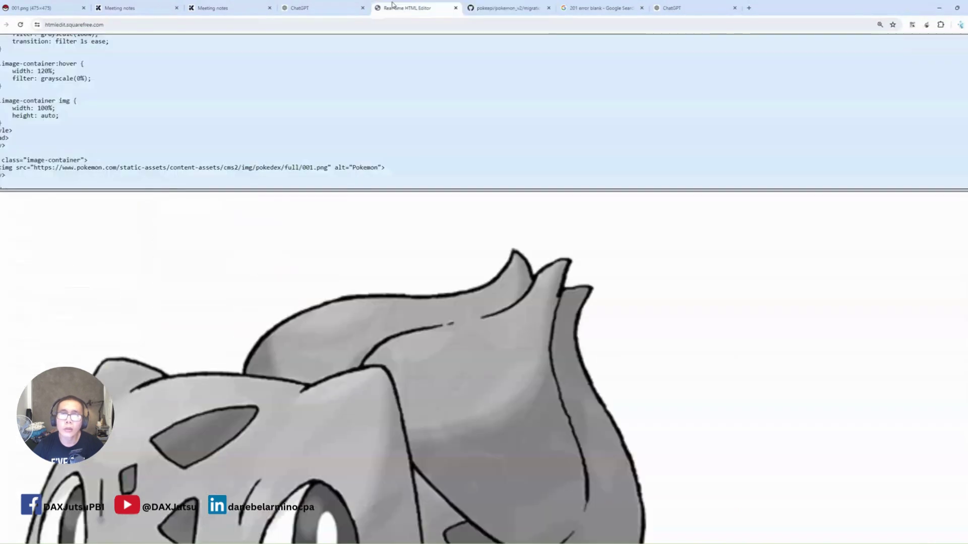
pyautogui.click(310, 5)
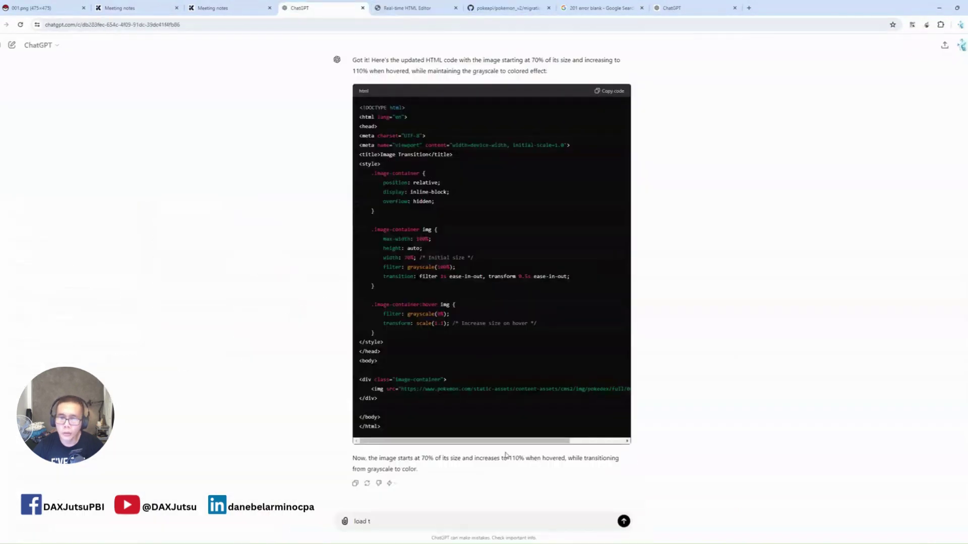
pyautogui.hotkey('ctrl', 'a')
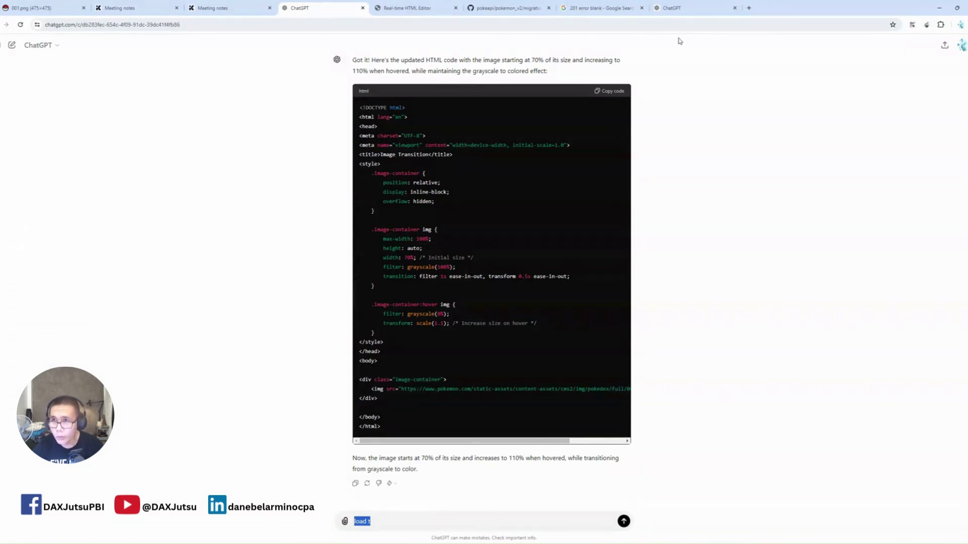
pyautogui.click(682, 5)
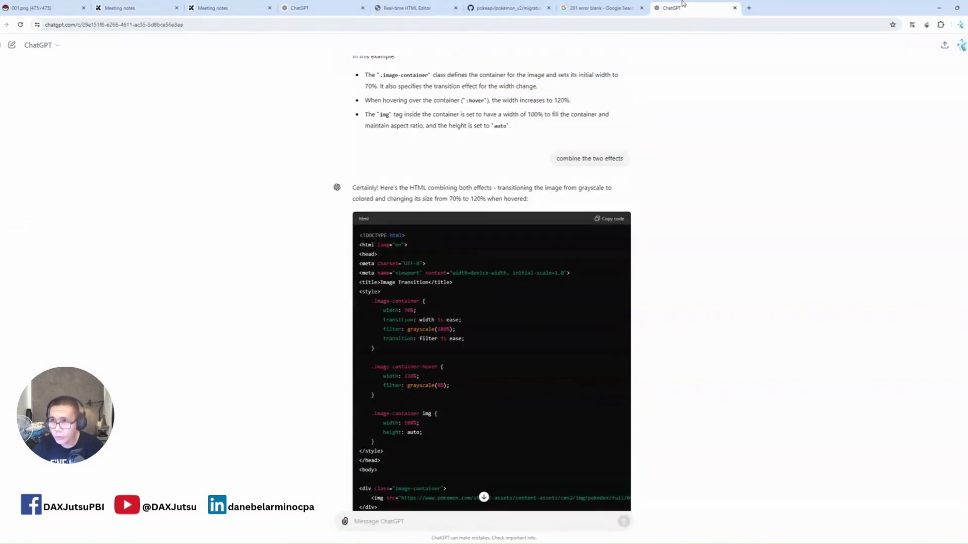
pyautogui.click(362, 8)
# Submit the request "transition is at 1.5 seconds" in the combined-effects ChatGPT conversation
pyautogui.scroll(-3, 419, 484)
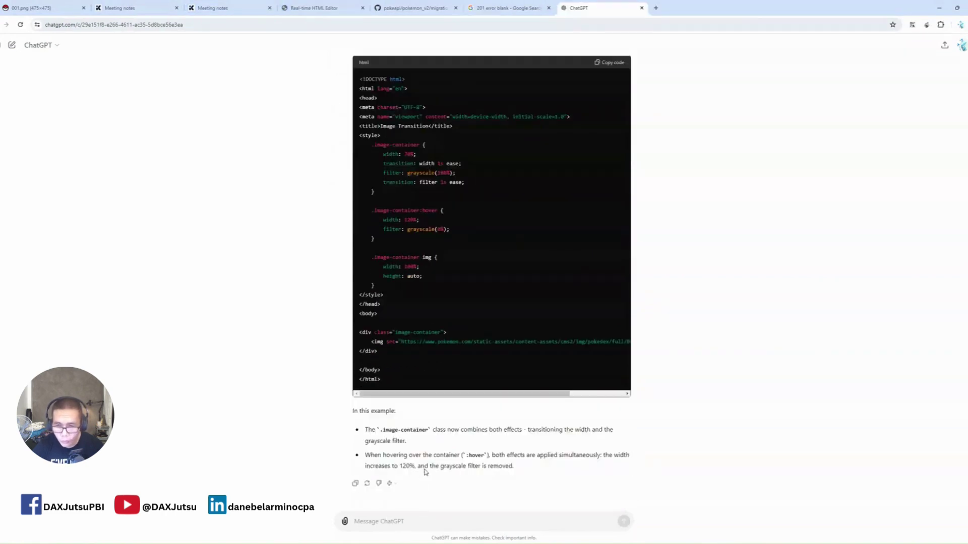
pyautogui.click(408, 521)
pyautogui.write('ma')
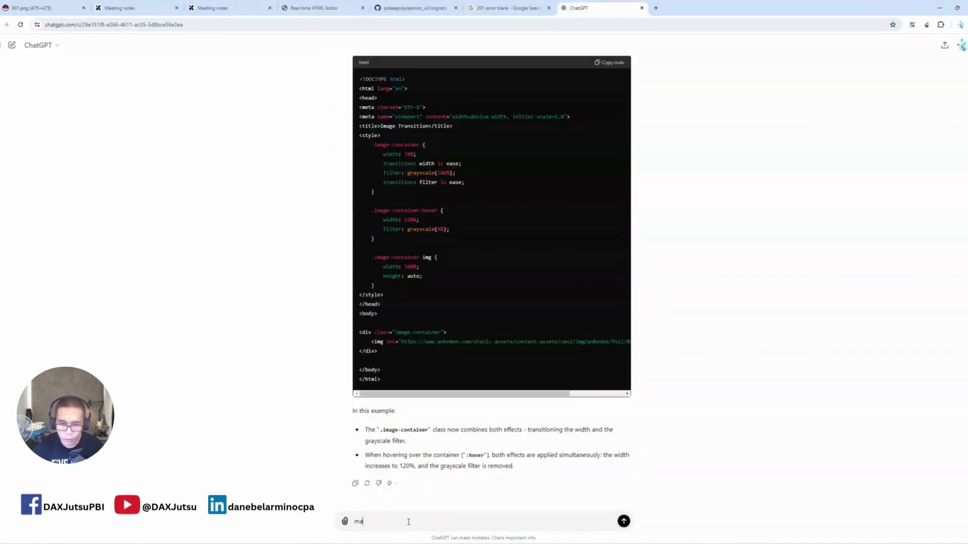
pyautogui.press('BackSpace')
pyautogui.write('transition is')
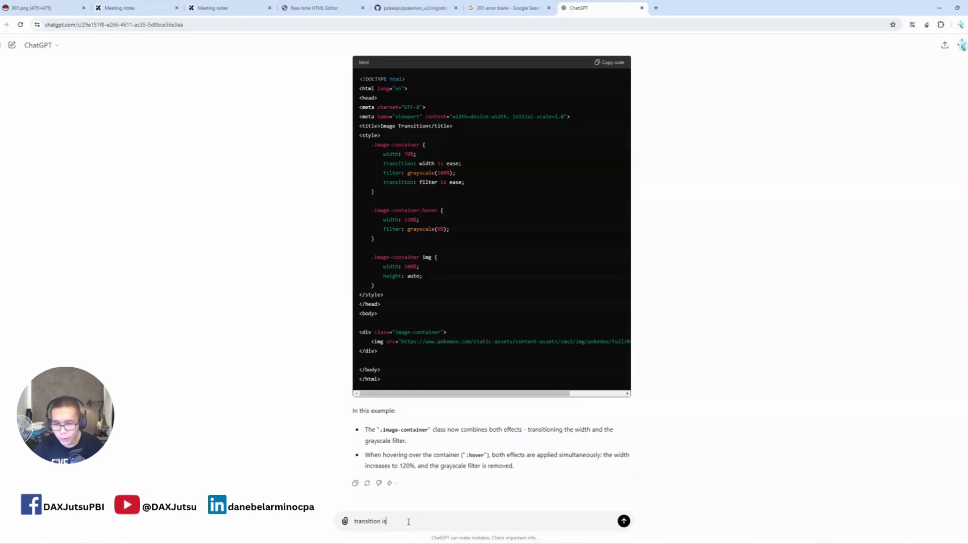
pyautogui.write(' at 1.5 seconds')
pyautogui.press('Return')
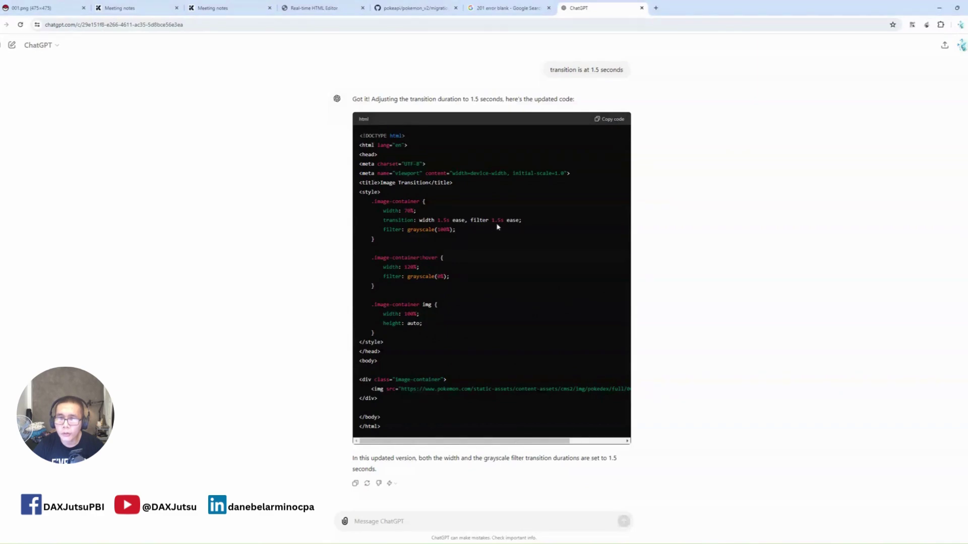
# Copy the 1.5-second transition code, replace the Real-time HTML Editor's content with it, and test the hover effect in the preview
pyautogui.click(611, 119)
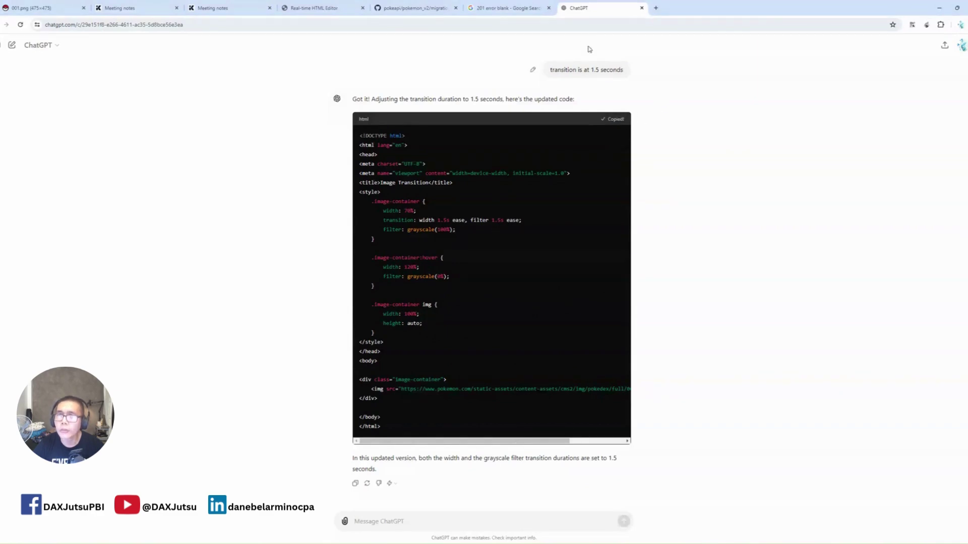
pyautogui.click(313, 8)
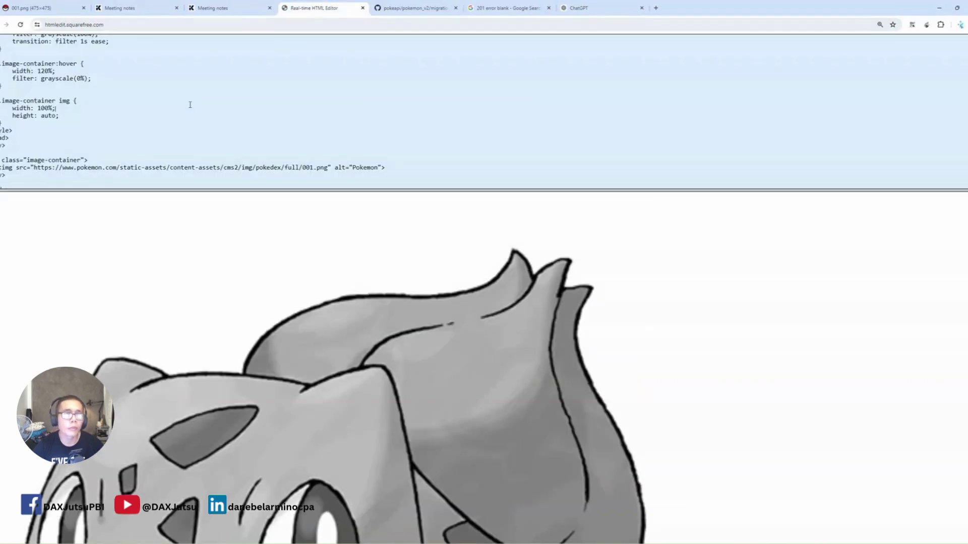
pyautogui.scroll(-1, 190, 103)
pyautogui.moveTo(544, 257)
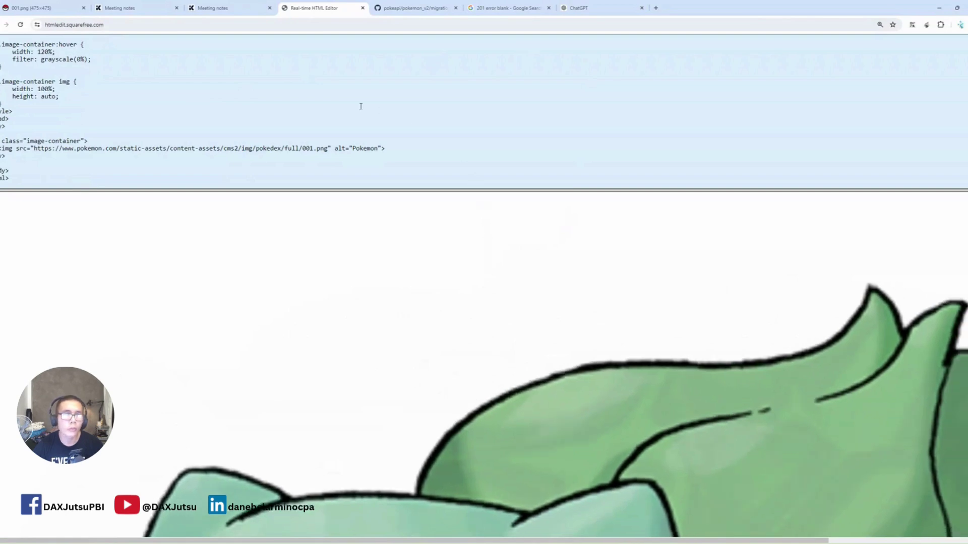
pyautogui.scroll(4, 360, 106)
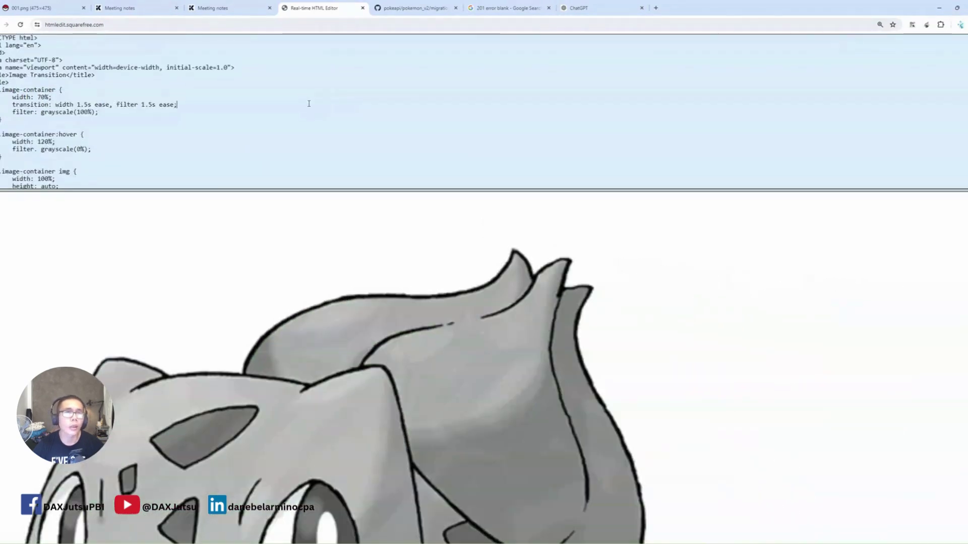
# Copy all the code from the HTML editor and paste it into a new Power BI measure named Image Transition in the TypeHex table
pyautogui.hotkey('ctrl', 'a')
pyautogui.moveTo(216, 417)
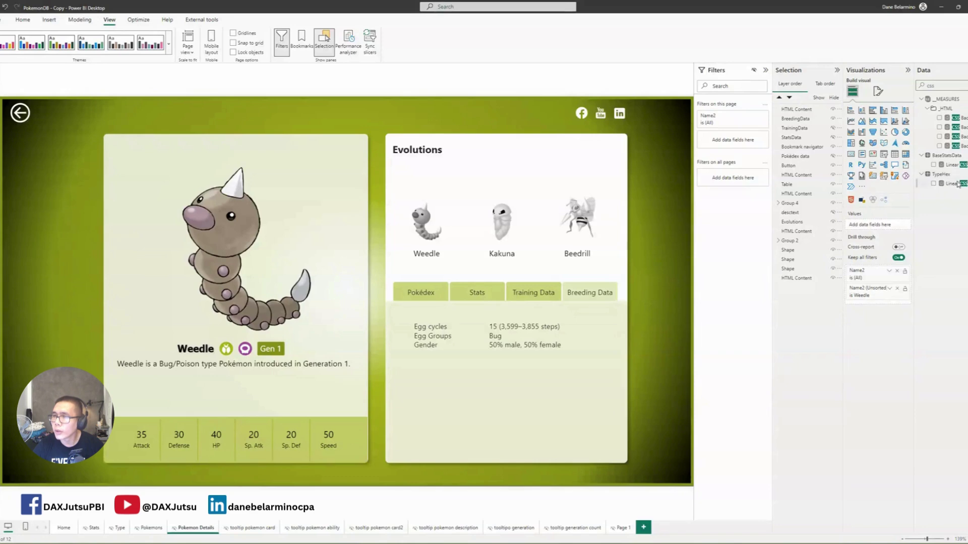
pyautogui.rightClick(958, 183)
pyautogui.click(912, 207)
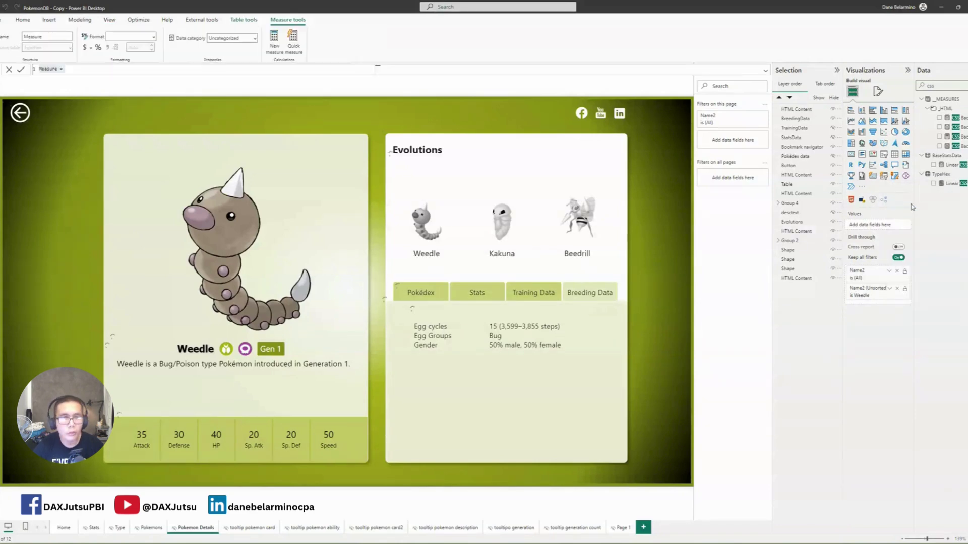
pyautogui.write('Image Transition =')
pyautogui.hotkey('shift', 'Return')
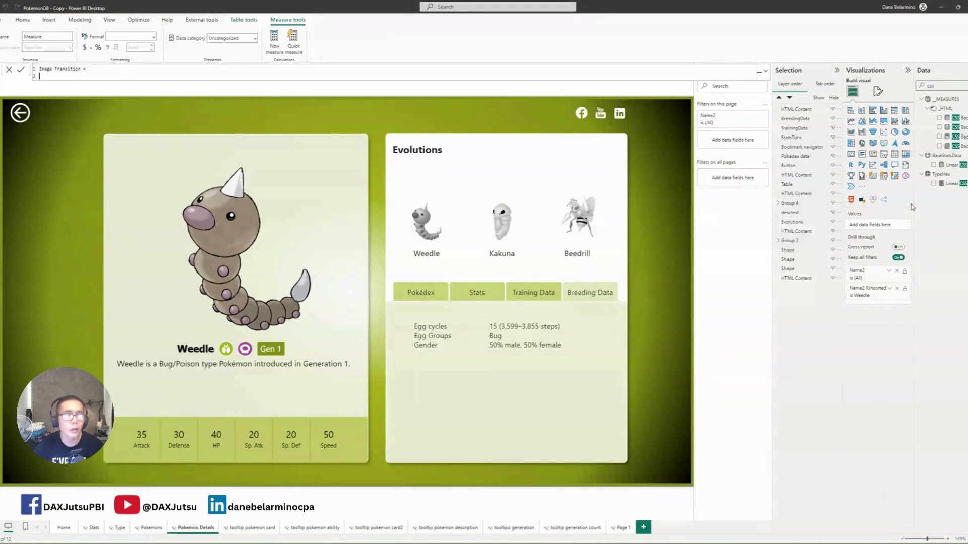
pyautogui.hotkey('ctrl', 'v')
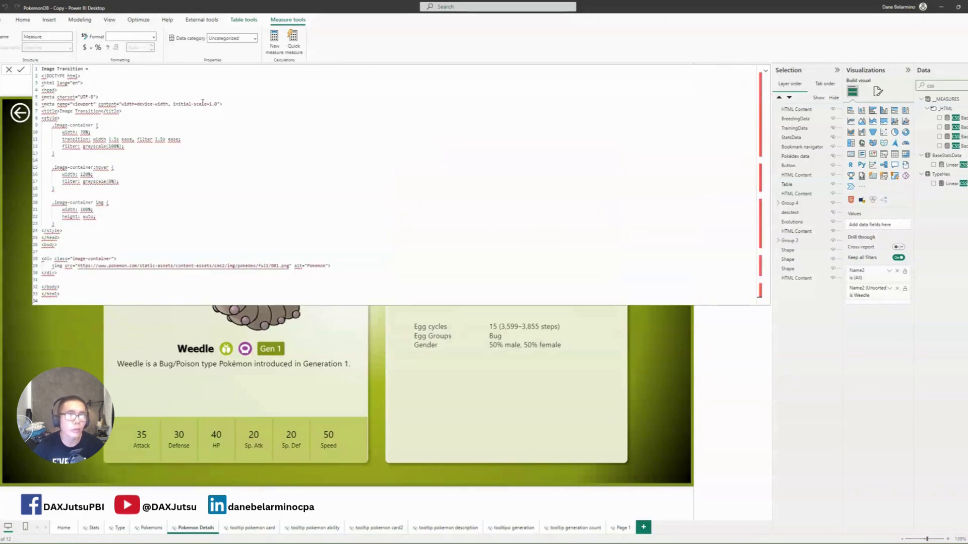
# Replace every double quote in the measure's HTML code with a single quote
pyautogui.click(80, 83)
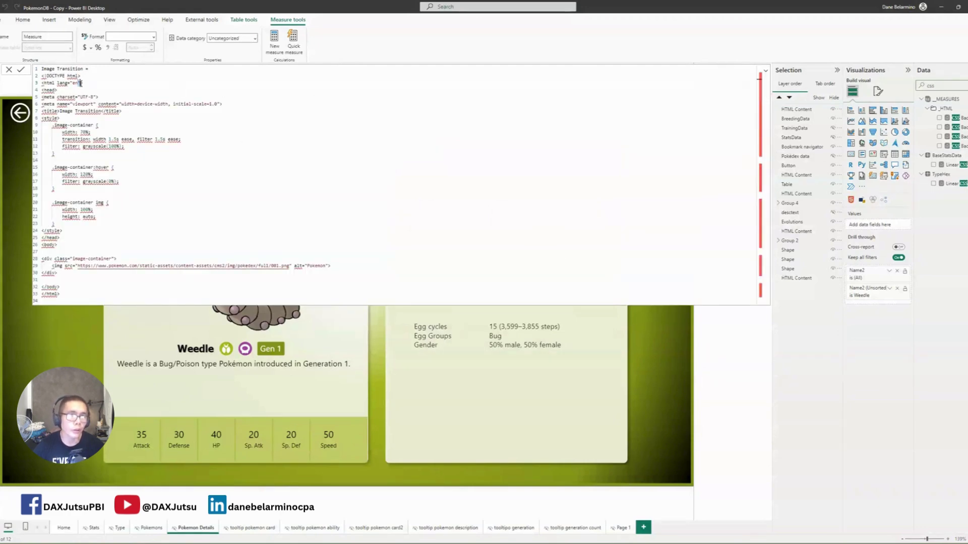
pyautogui.hotkey('ctrl', 'shift', 'l')
pyautogui.write("'en")
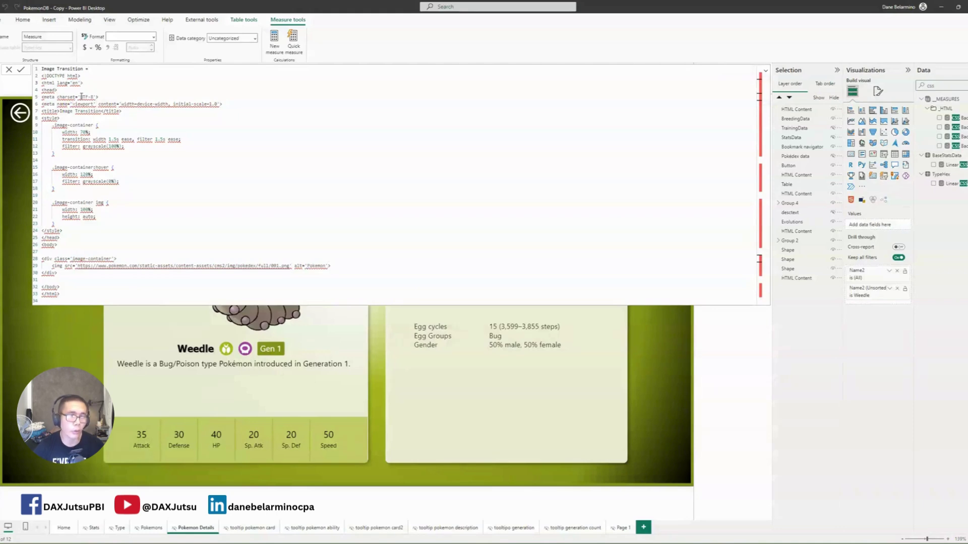
# Enclose the measure's whole HTML code in double quotes and try to commit the measure
pyautogui.click(103, 68)
pyautogui.hotkey('shift', 'Return')
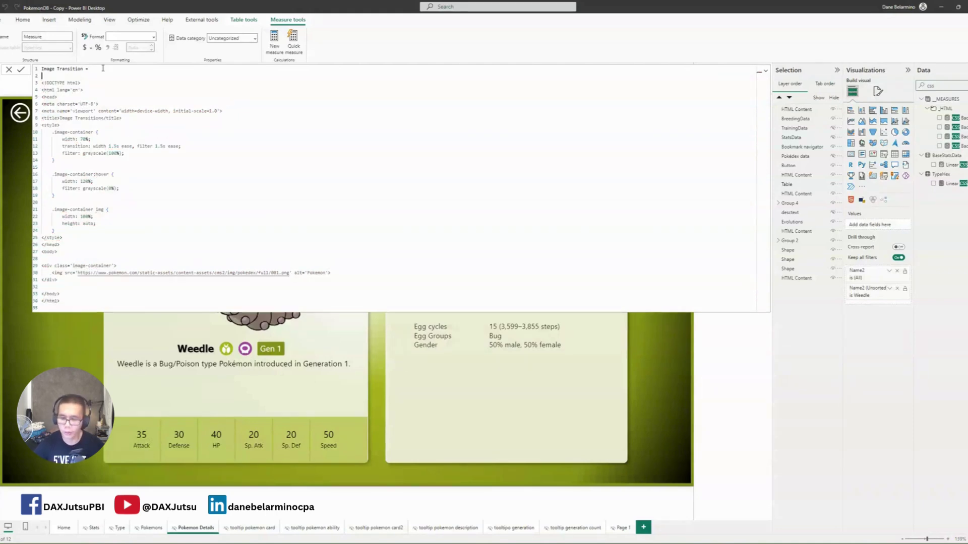
pyautogui.write('"')
pyautogui.click(88, 299)
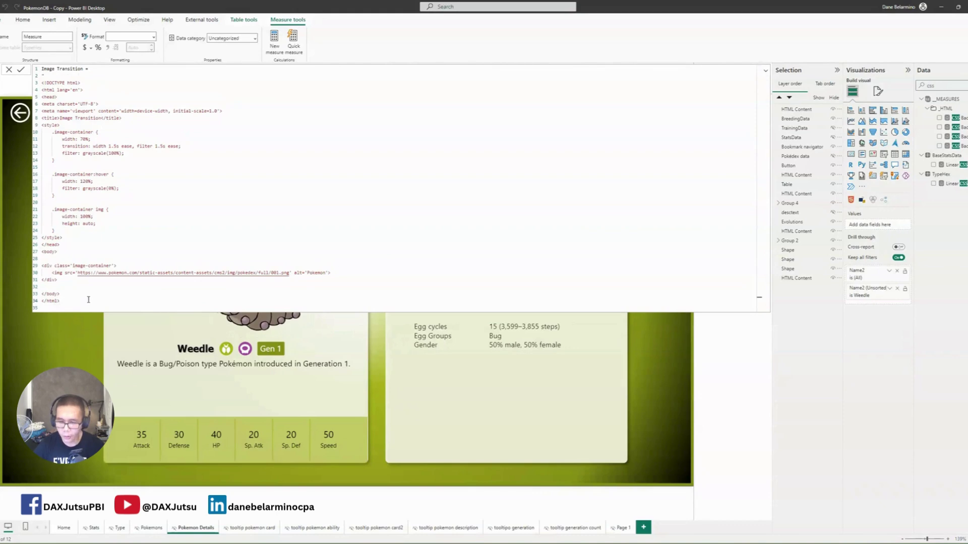
pyautogui.press('Return')
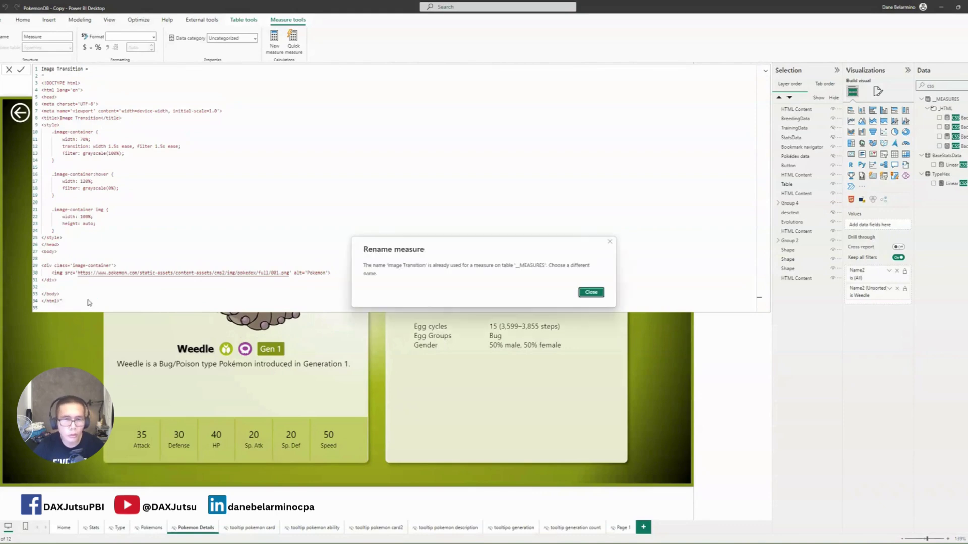
# Dismiss the naming message, rename the measure as Image Transition2, and commit it
pyautogui.click(591, 294)
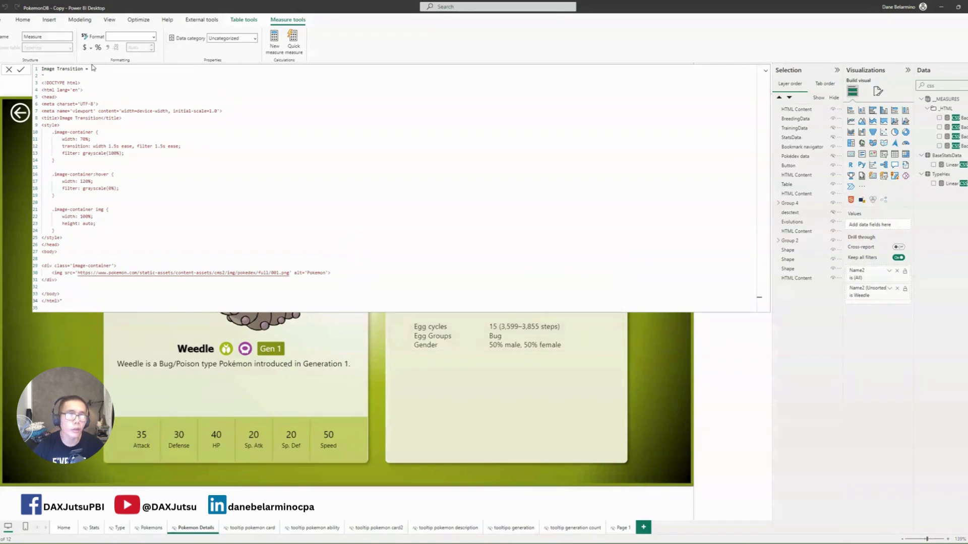
pyautogui.click(81, 69)
pyautogui.write('2')
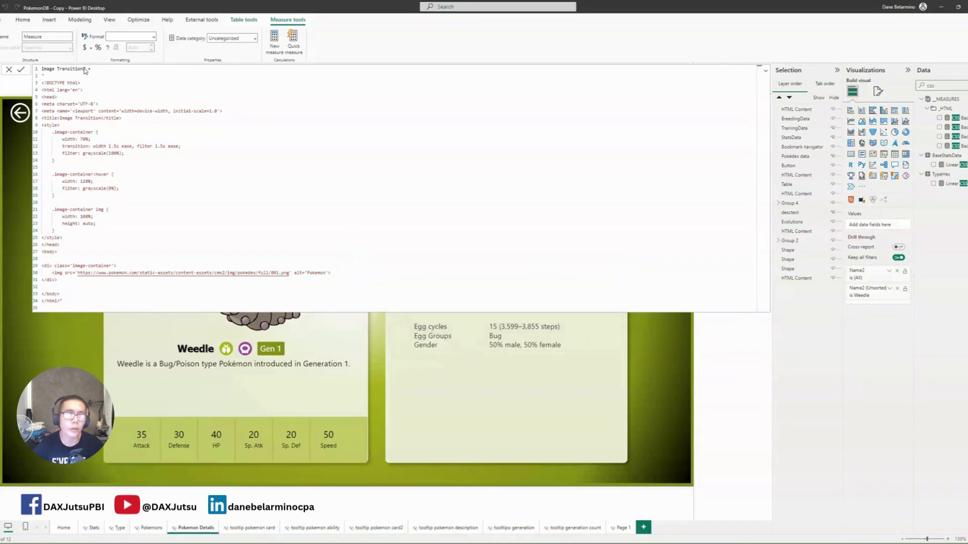
# Add a new report page, collapse the measure's formula, and insert an HTML Content visual on the page
pyautogui.click(644, 528)
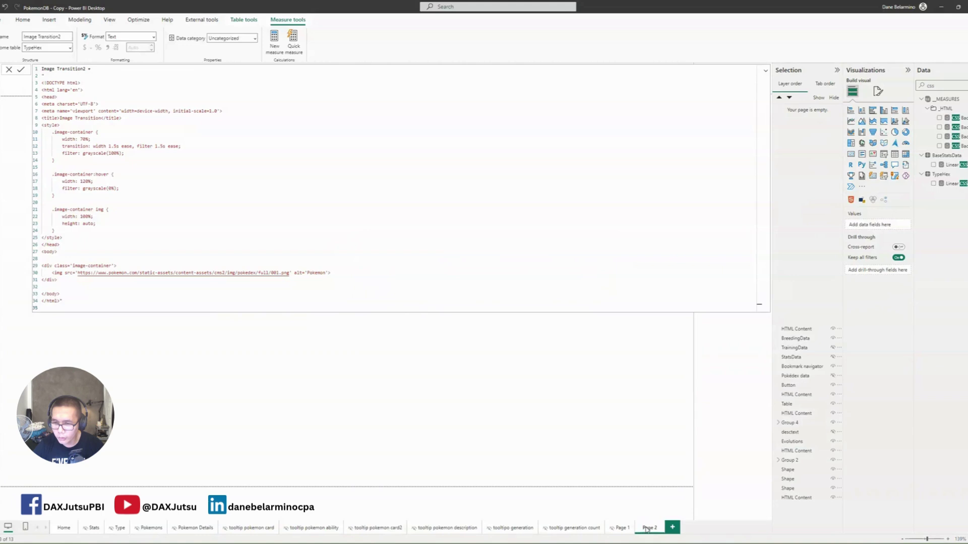
pyautogui.click(765, 71)
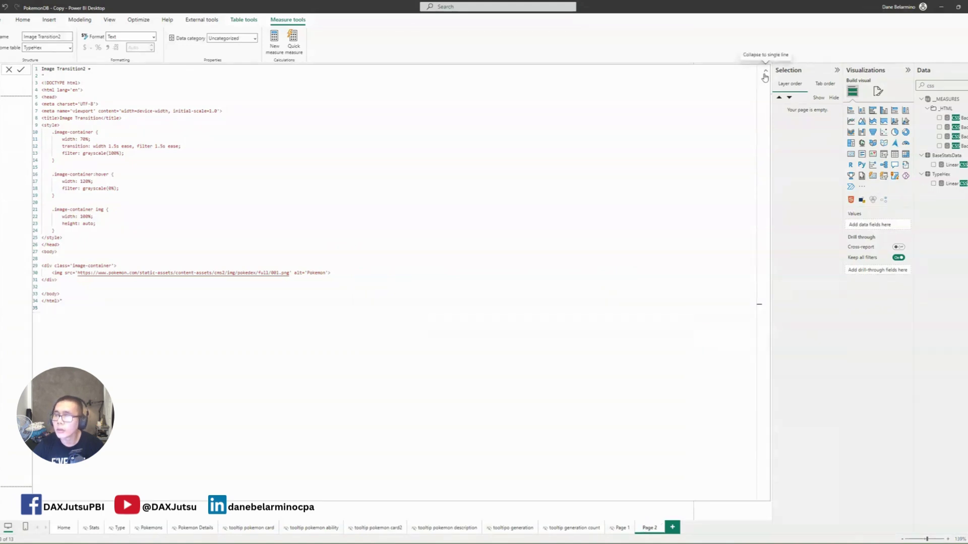
pyautogui.click(850, 199)
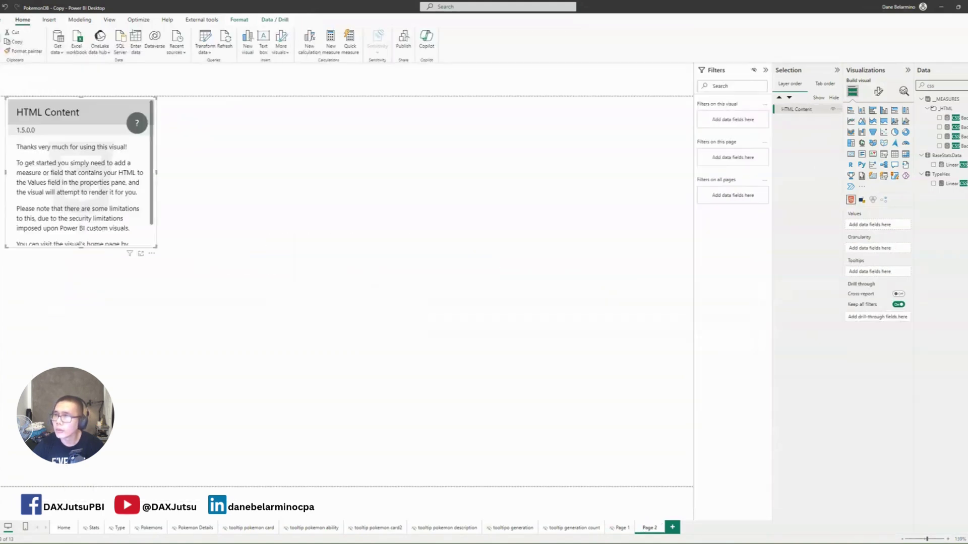
# Search the data fields for transition2, add the Image Transition2 measure to the HTML Content visual's values, and preview the hover effect
pyautogui.doubleClick(957, 83)
pyautogui.write('transi')
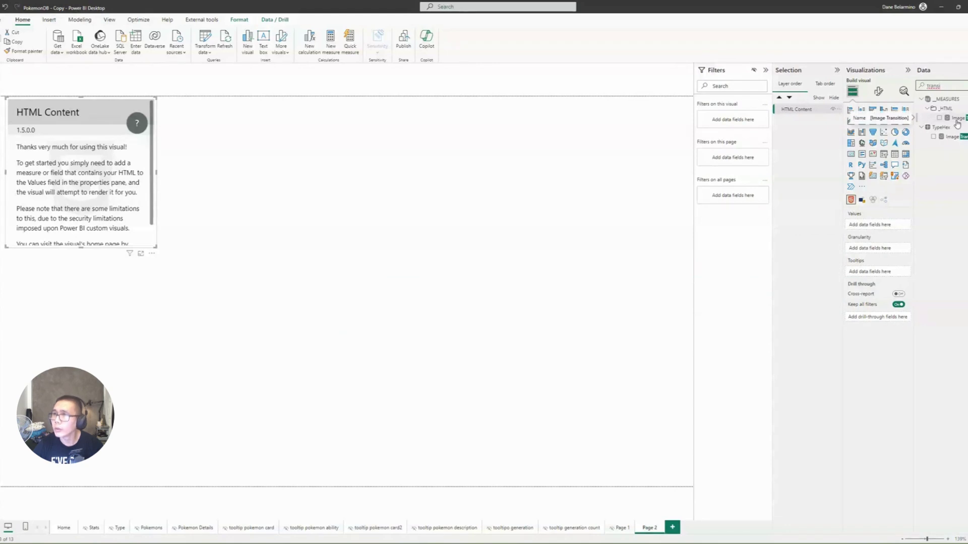
pyautogui.write('tion2')
pyautogui.click(933, 109)
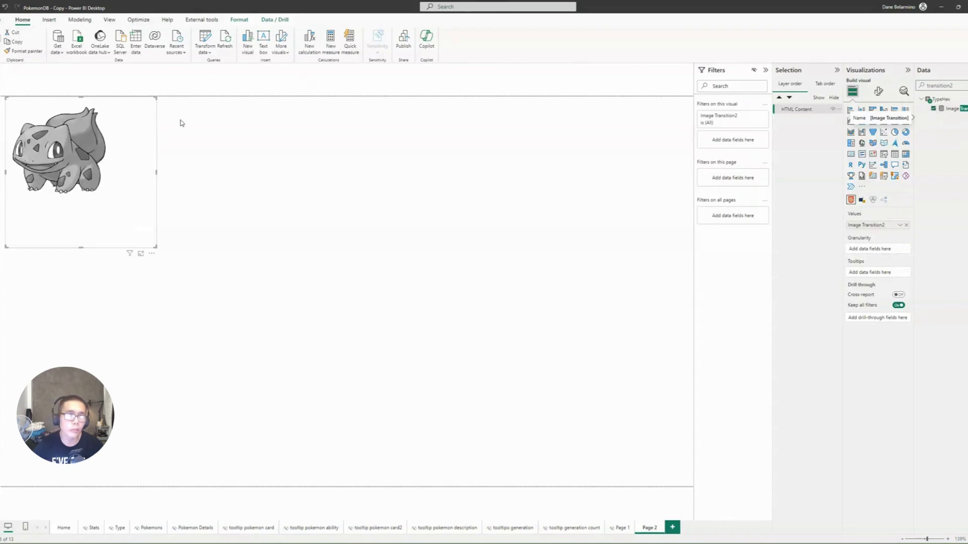
pyautogui.moveTo(87, 155)
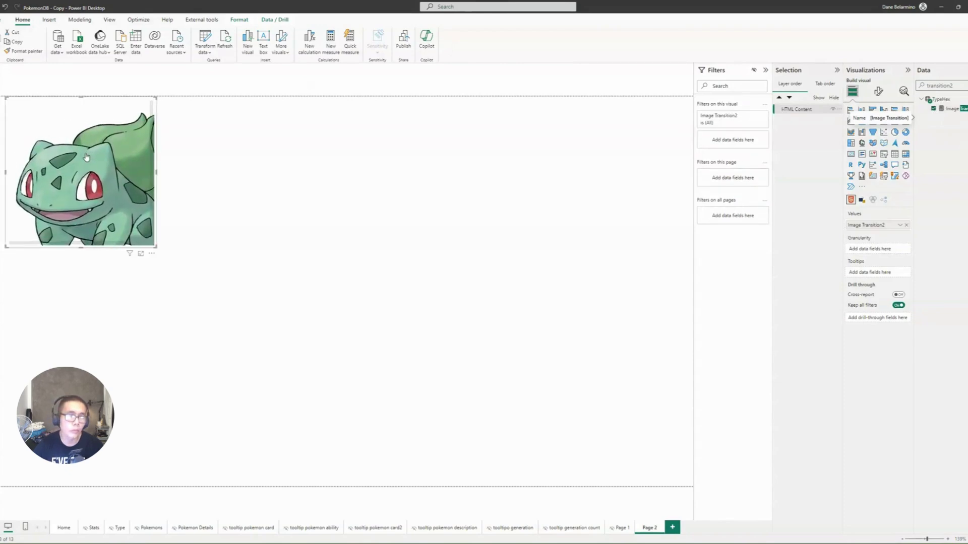
# Enlarge the HTML Content visual to the page's full height and preview the image's hover transition at the larger size
pyautogui.moveTo(156, 247); pyautogui.dragTo(263, 343)
pyautogui.moveTo(173, 244)
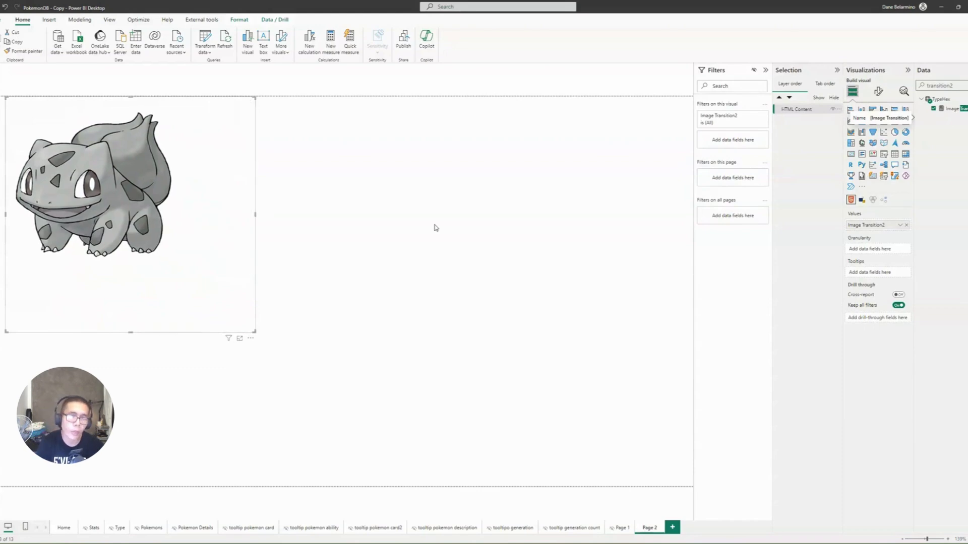
pyautogui.moveTo(58, 211)
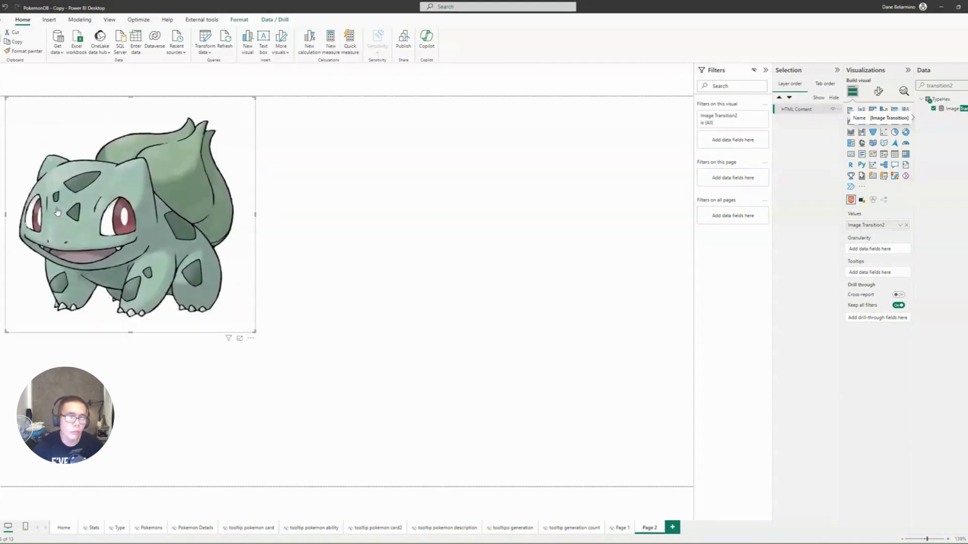
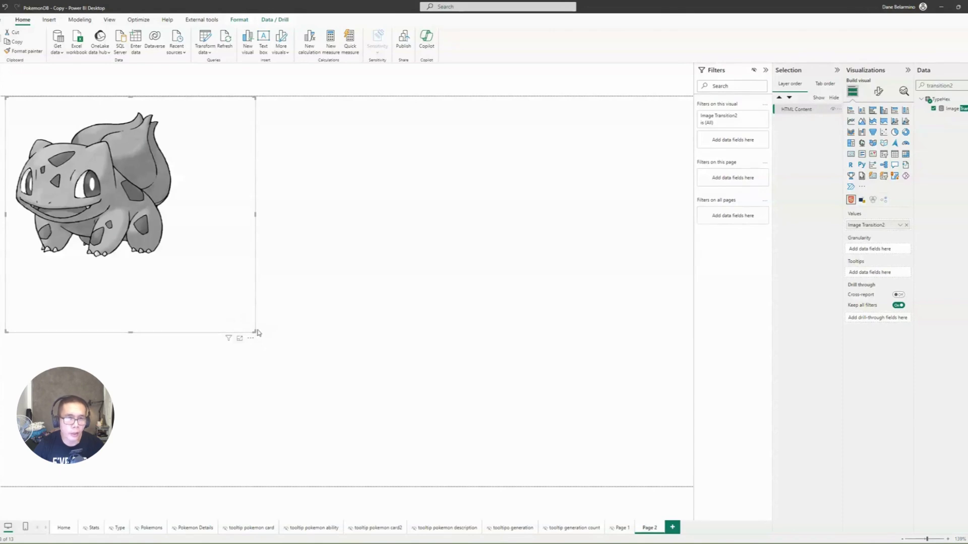
pyautogui.moveTo(124, 183)
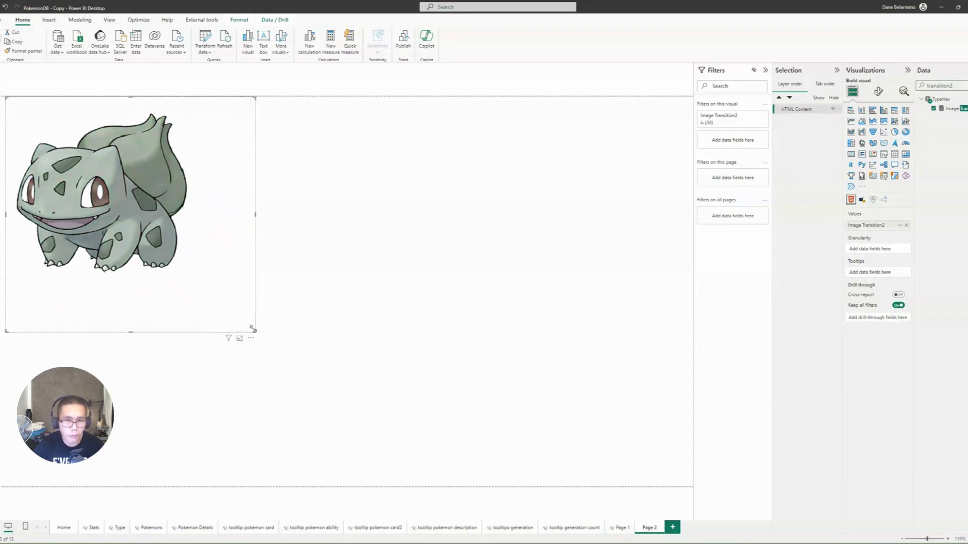
pyautogui.moveTo(195, 297)
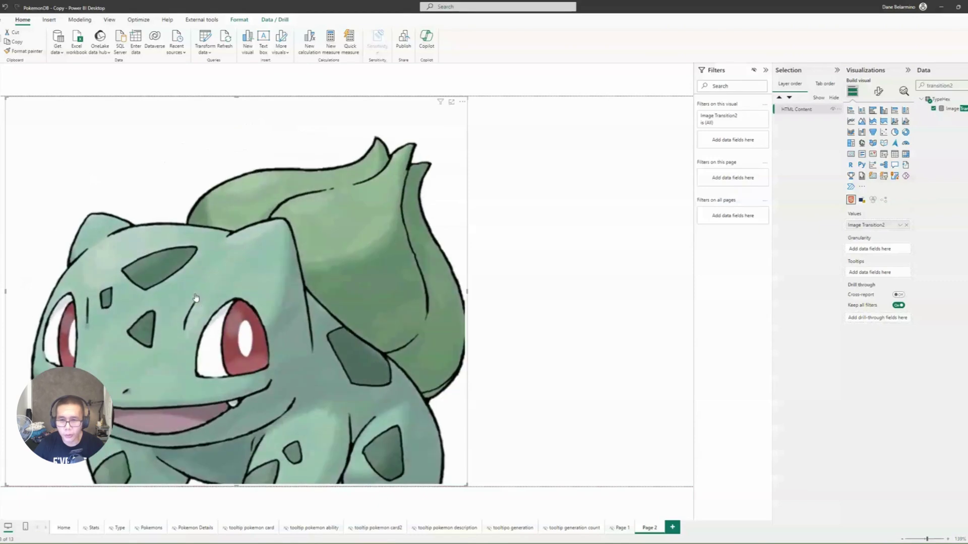
# In the Image Transition2 measure, set the image container width to 50% and its hover width to 100%, and commit
pyautogui.click(950, 108)
pyautogui.click(765, 70)
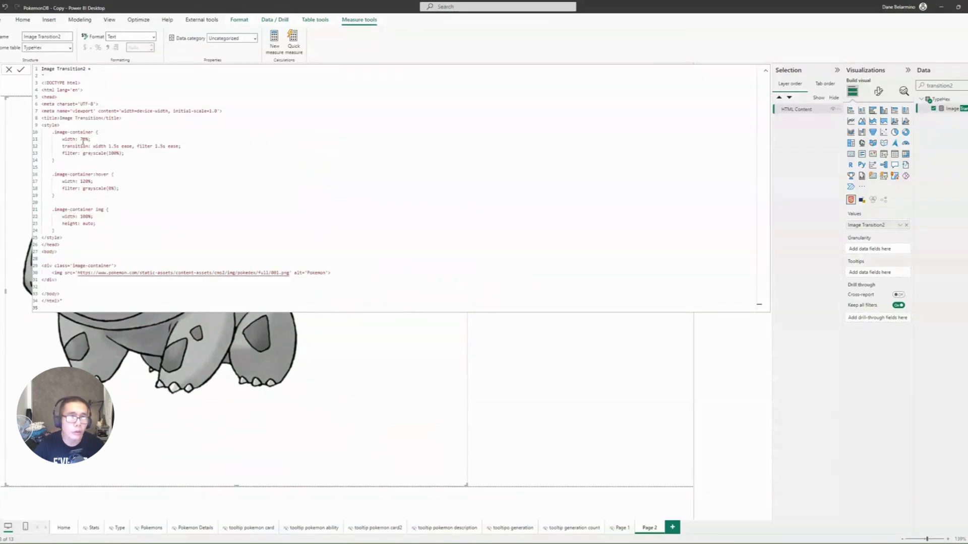
pyautogui.doubleClick(81, 139)
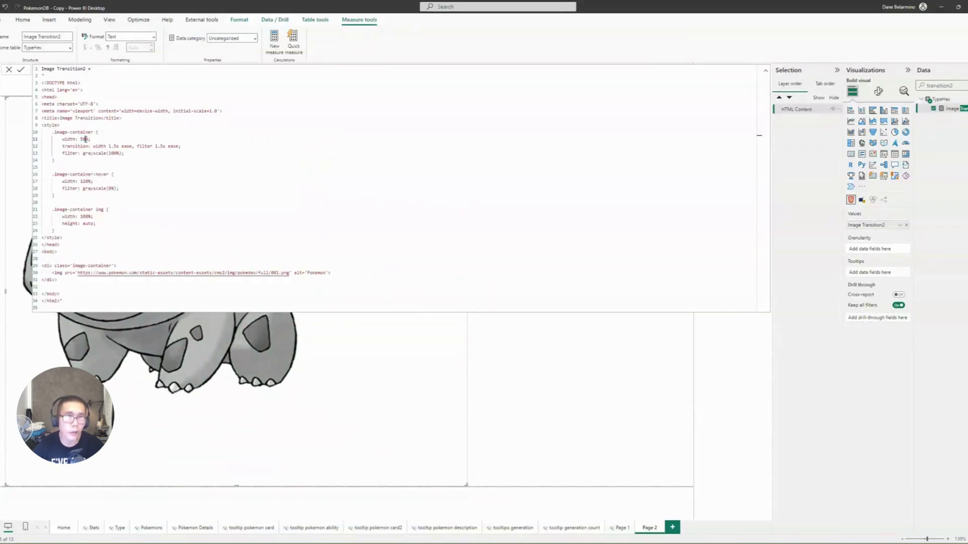
pyautogui.doubleClick(85, 181)
pyautogui.write('10')
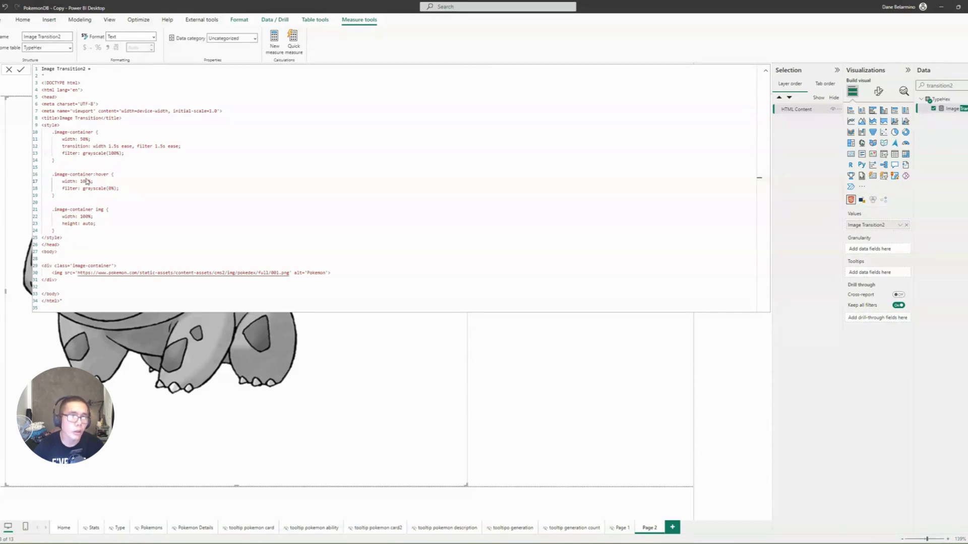
pyautogui.press('Return')
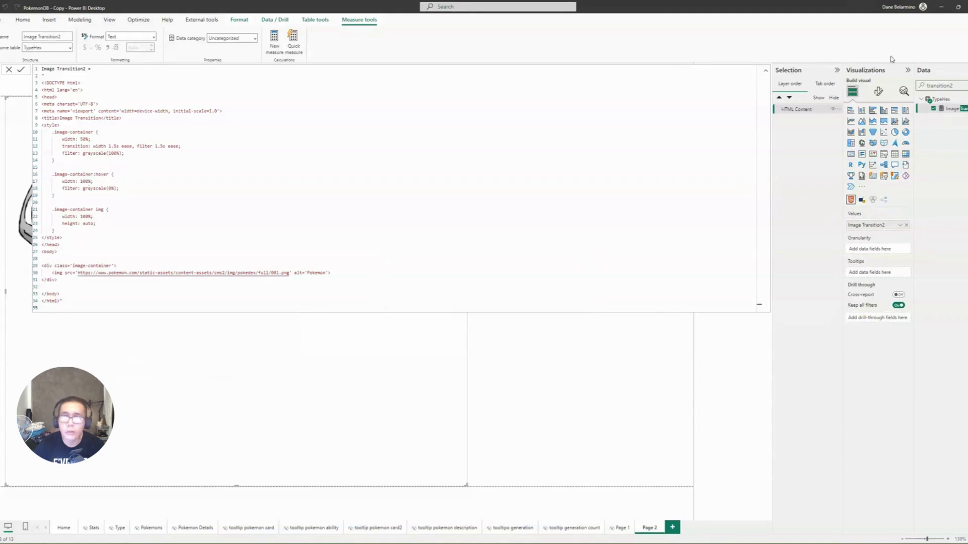
pyautogui.click(766, 71)
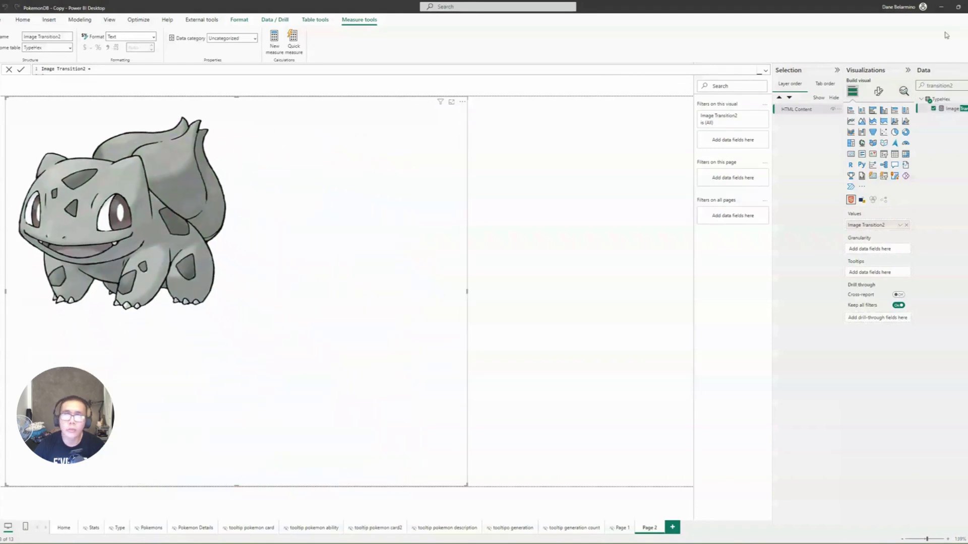
# Set the width in the measure's .image-container img rule to 90% and commit the measure
pyautogui.click(765, 73)
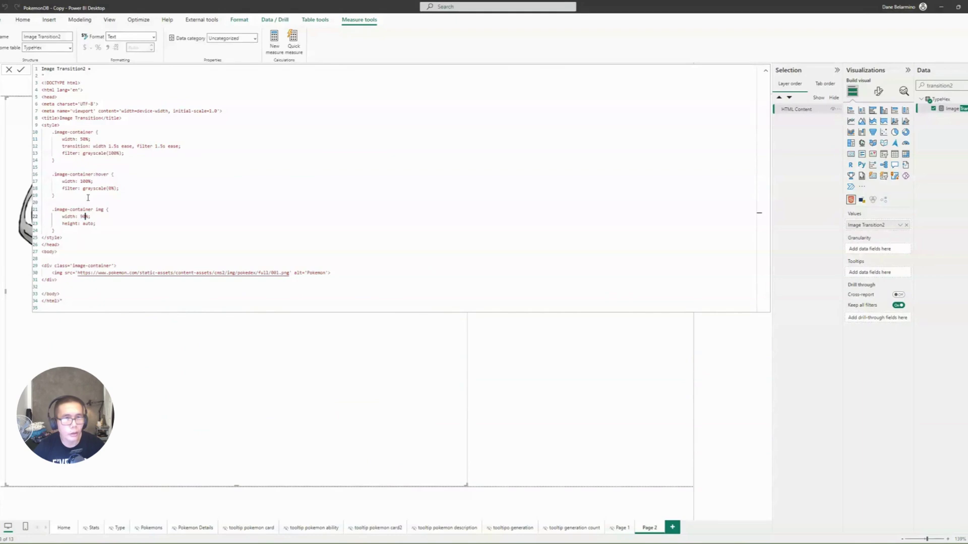
pyautogui.click(252, 203)
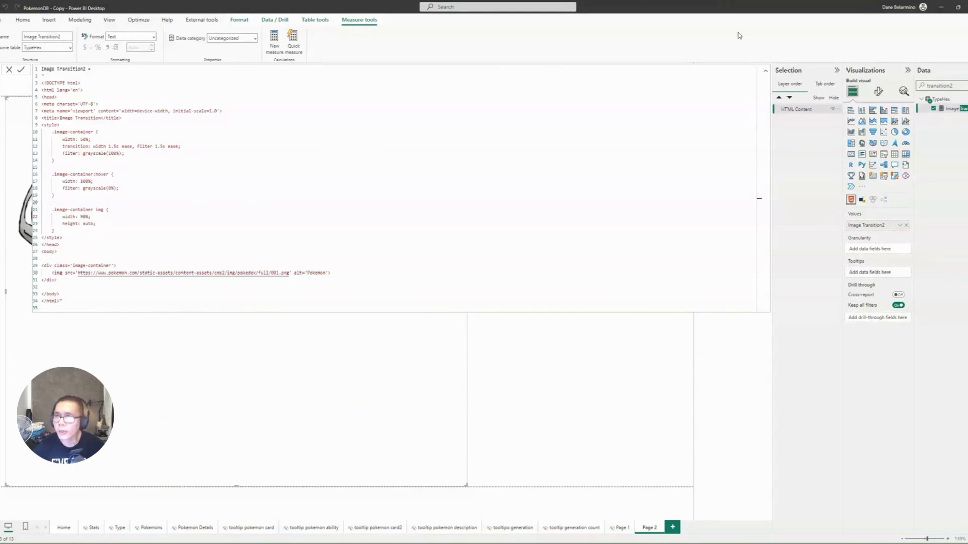
pyautogui.press('Return')
pyautogui.click(766, 72)
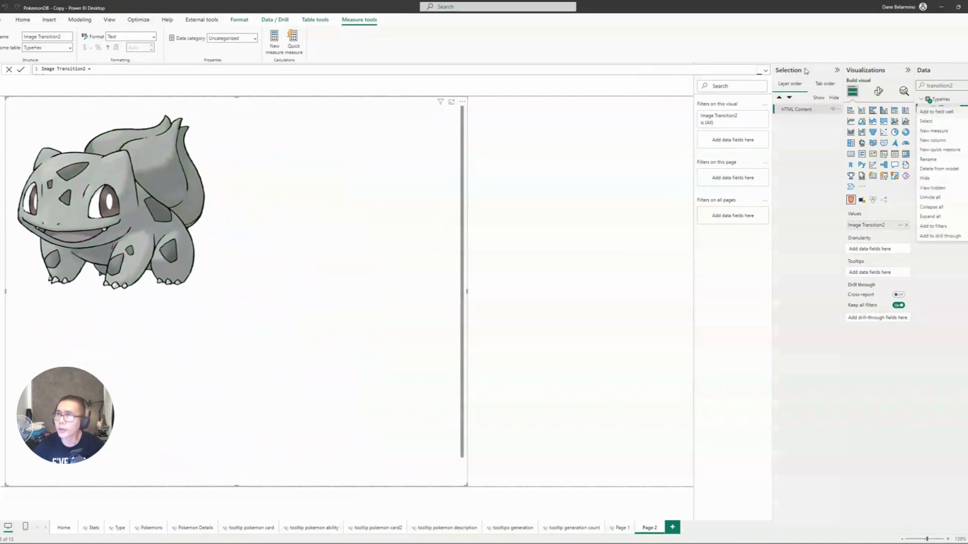
# Set the width in the .image-container img rule to 80%, commit the measure, and preview the hover effect on the page
pyautogui.click(766, 71)
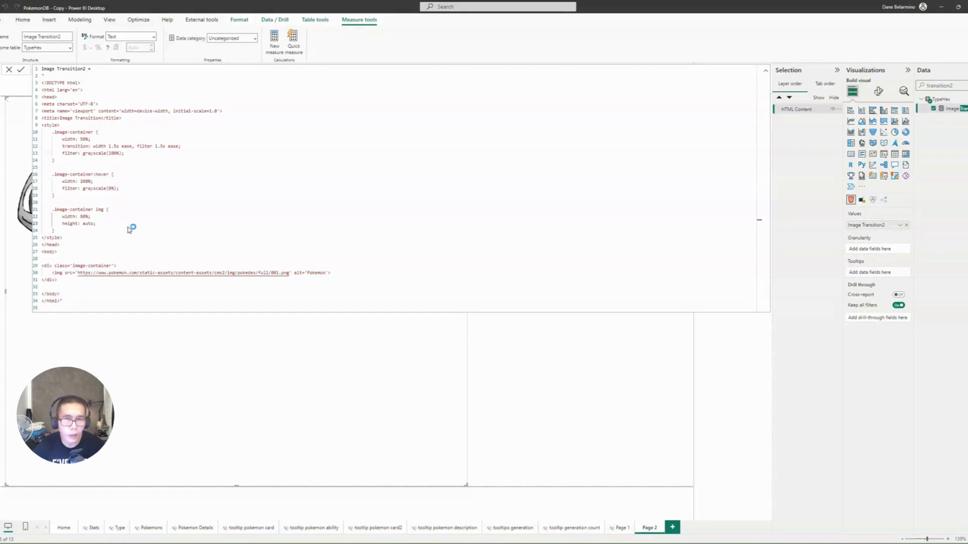
pyautogui.click(766, 72)
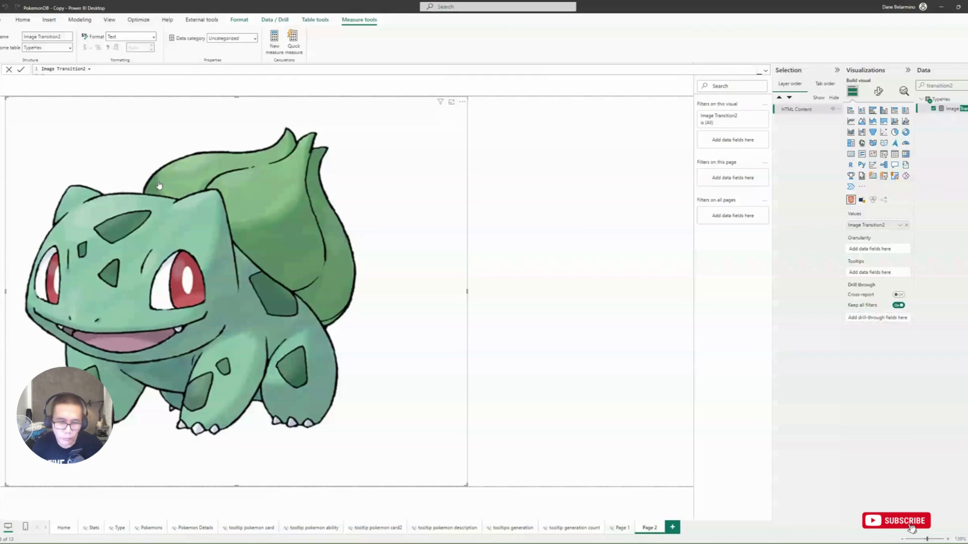
pyautogui.click(551, 178)
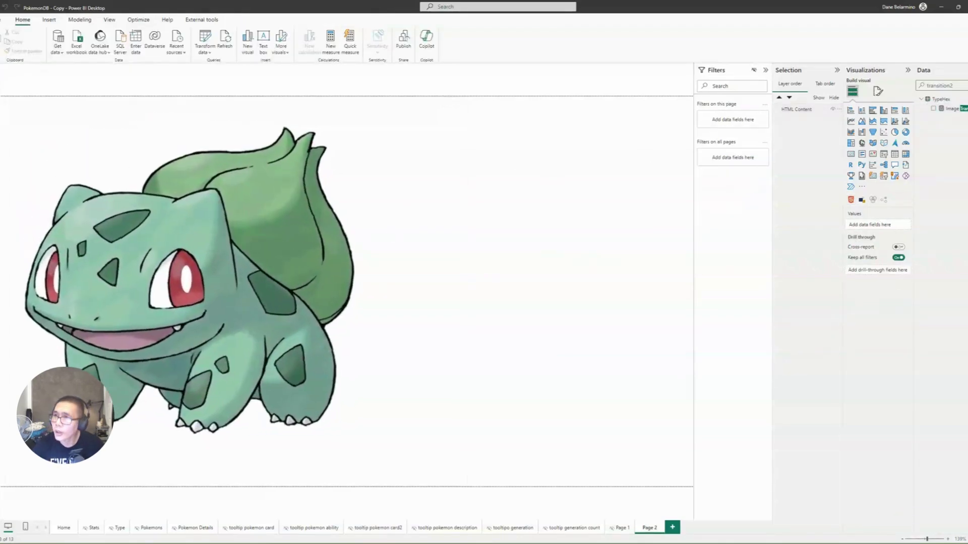
# Check the measure's hard-coded image URL, search the model's tables for url, and inspect the Pokedex column Large Image URL (transparent)
pyautogui.click(952, 108)
pyautogui.click(764, 73)
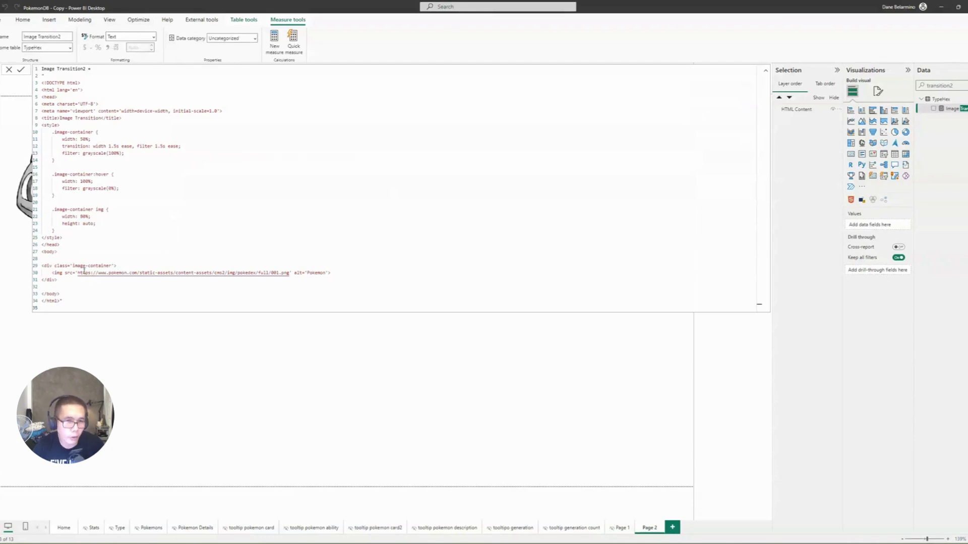
pyautogui.moveTo(78, 274); pyautogui.dragTo(274, 272)
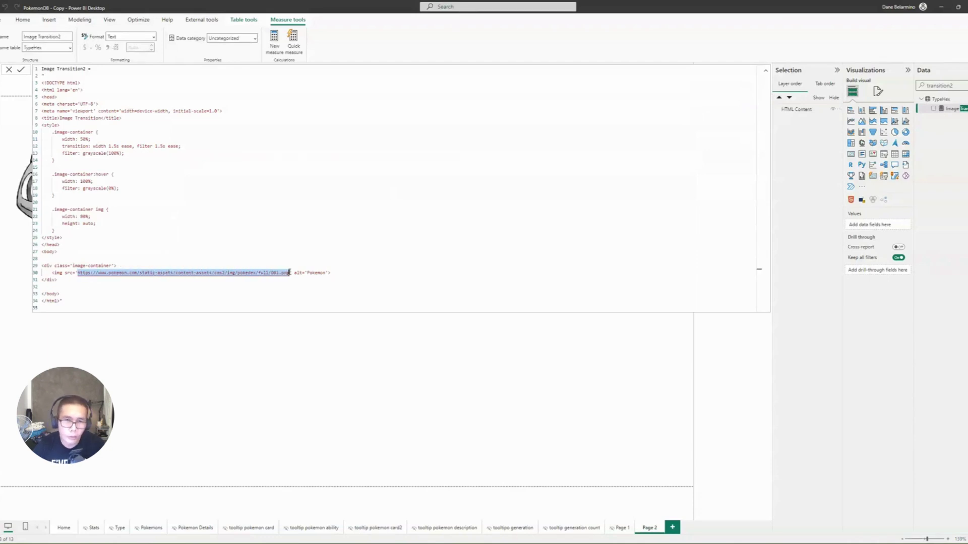
pyautogui.click(10, 89)
pyautogui.click(943, 85)
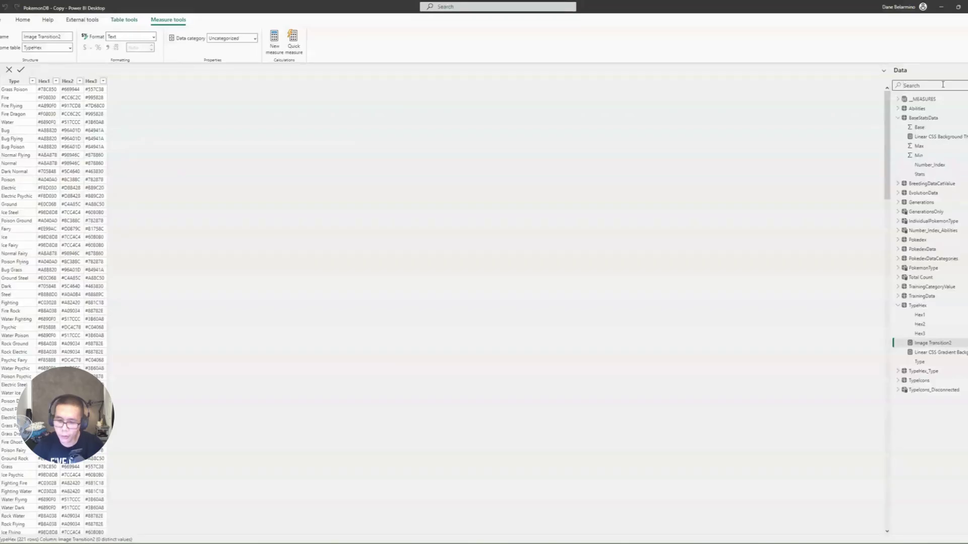
pyautogui.write('url')
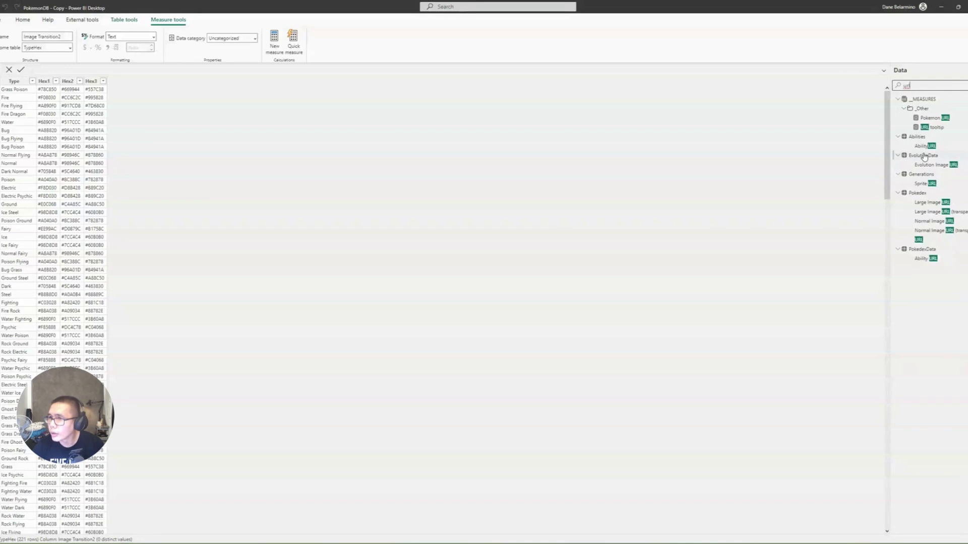
pyautogui.click(942, 212)
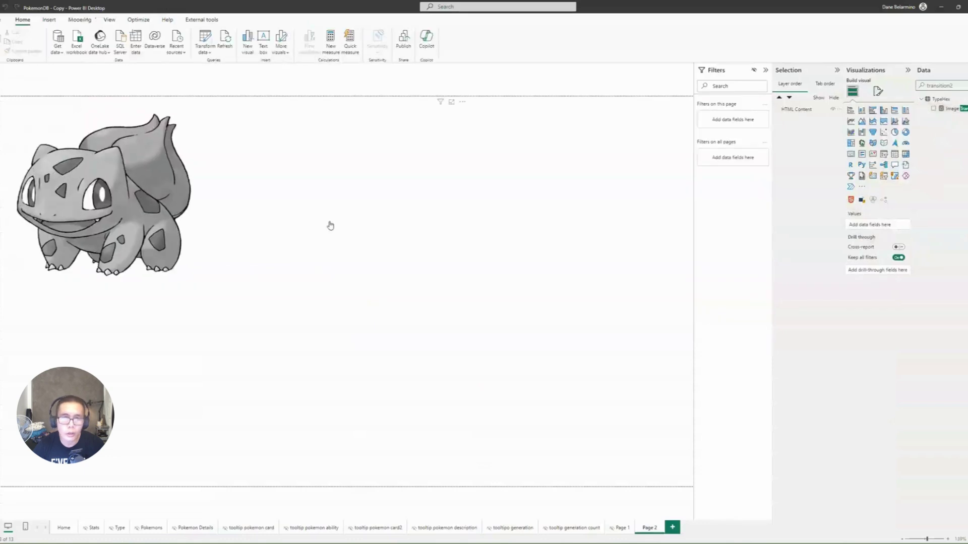
# Reopen the Image Transition2 formula on the report page and clear the hard-coded image URL from the img src attribute
pyautogui.click(951, 110)
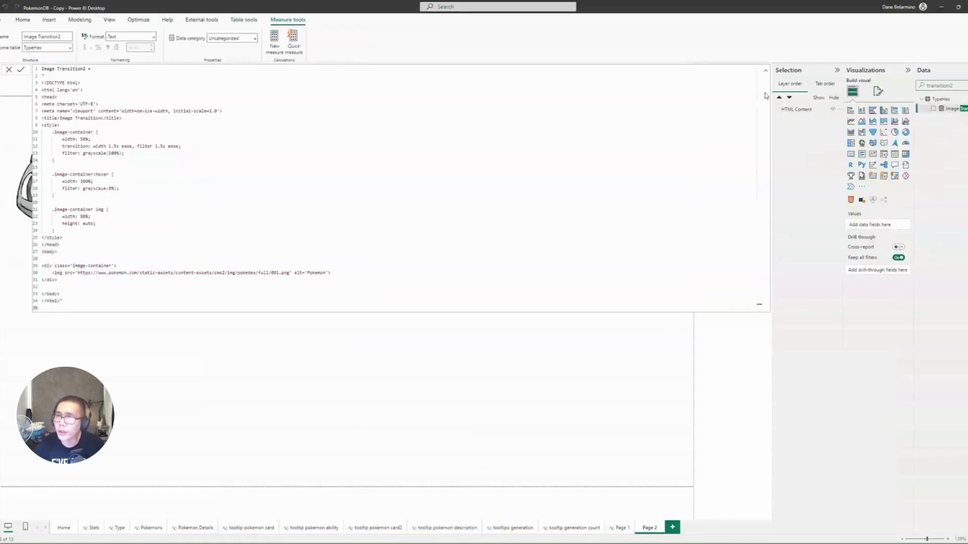
pyautogui.moveTo(78, 275); pyautogui.dragTo(289, 273)
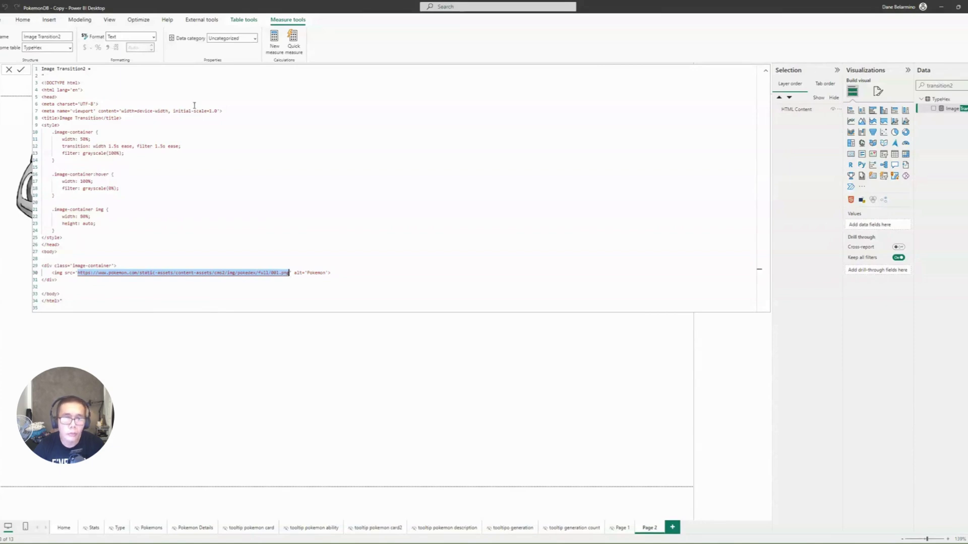
pyautogui.hotkey('ctrl', 'v')
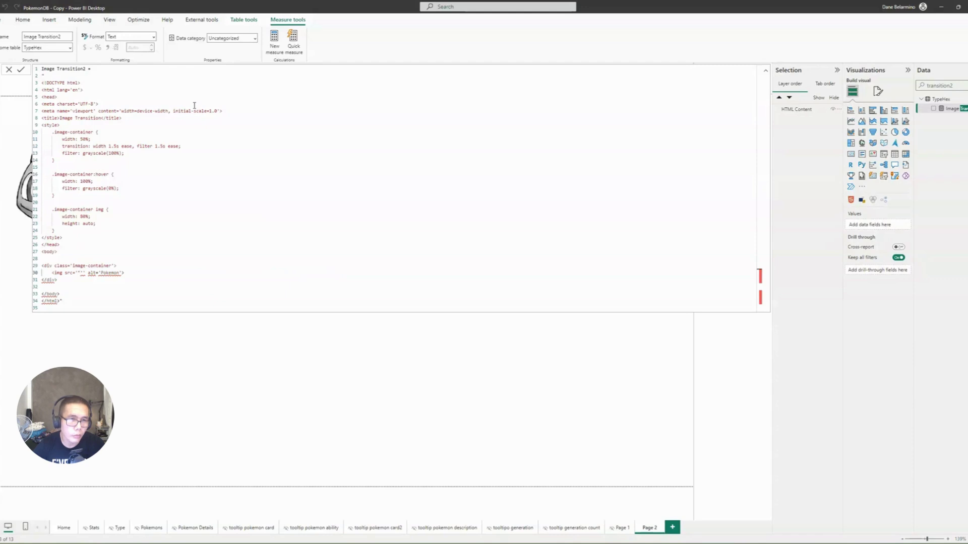
pyautogui.hotkey('ctrl', 'z')
pyautogui.press('BackSpace')
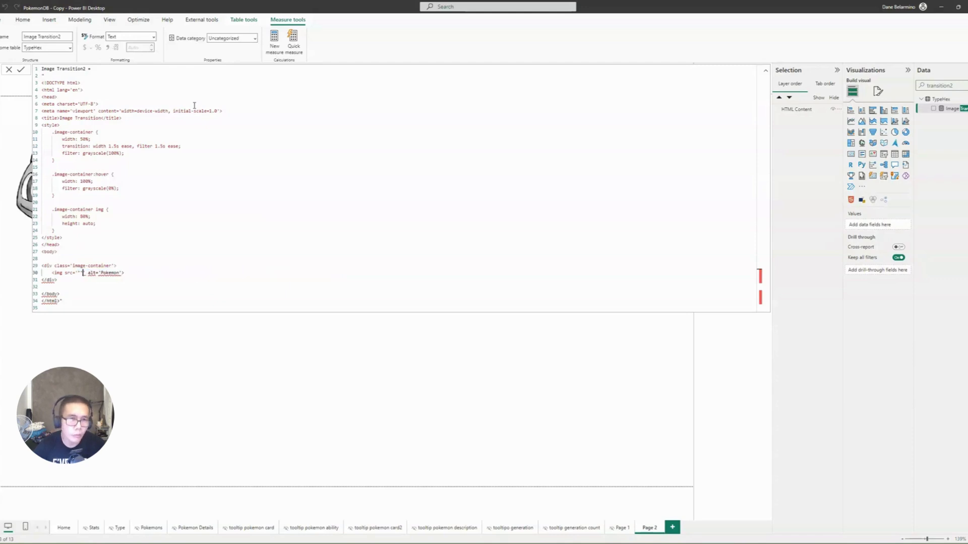
pyautogui.hotkey('ctrl', 'z')
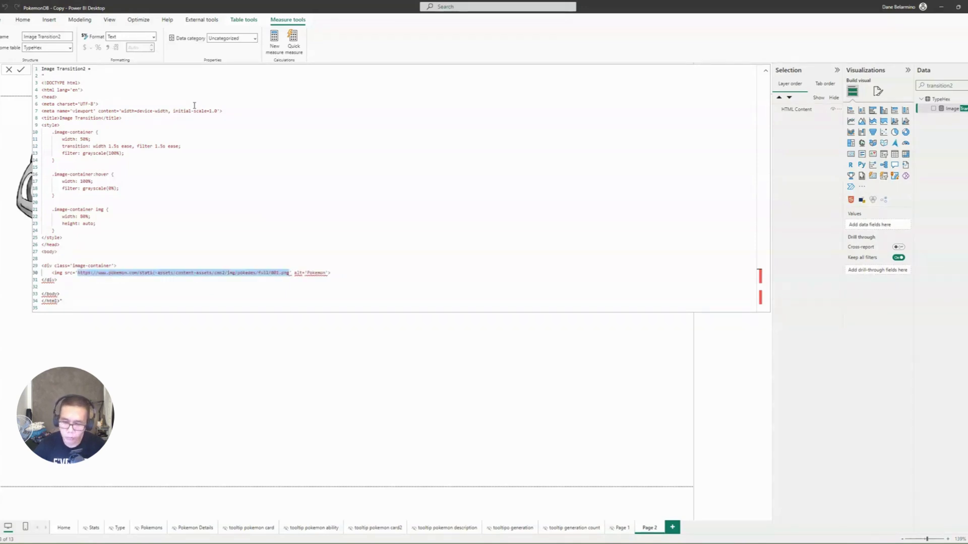
pyautogui.press('BackSpace')
pyautogui.write('selecte')
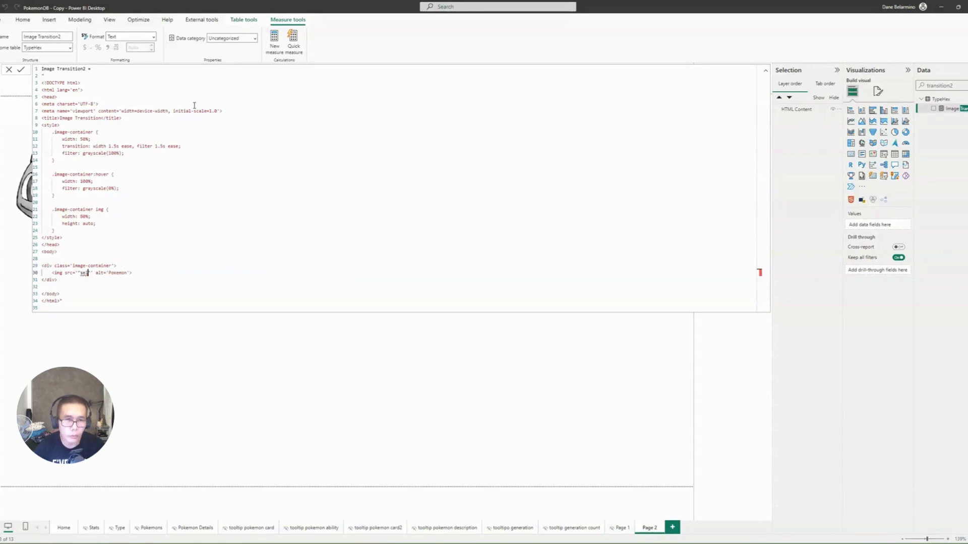
pyautogui.press('BackSpace')
pyautogui.press('BackSpace')
pyautogui.press('BackSpace')
pyautogui.press('BackSpace')
pyautogui.press('BackSpace')
pyautogui.press('BackSpace')
pyautogui.press('BackSpace')
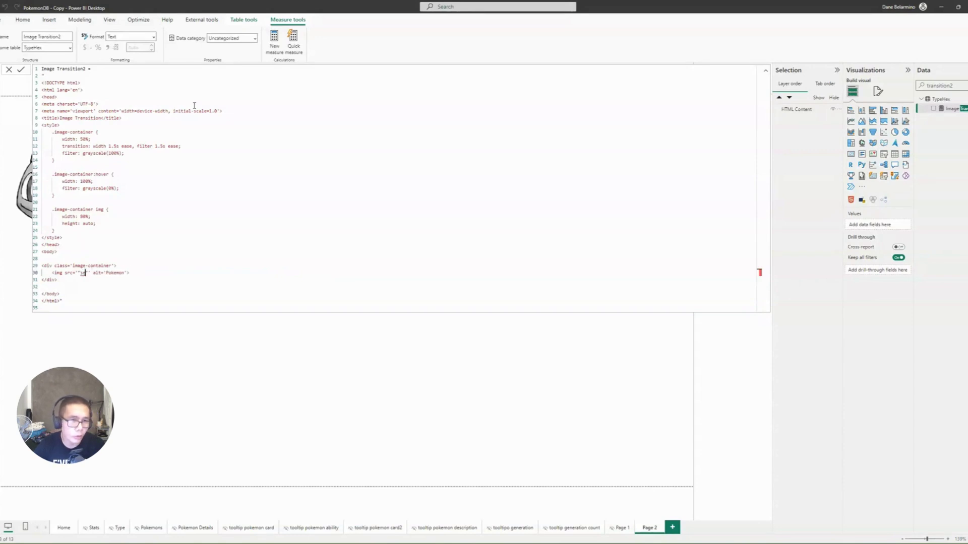
# Insert "&SELECTEDVALUE(Pokedex[Large Image URL (transparent)])&" as the img src value and commit the measure
pyautogui.write('&&selectedvalu')
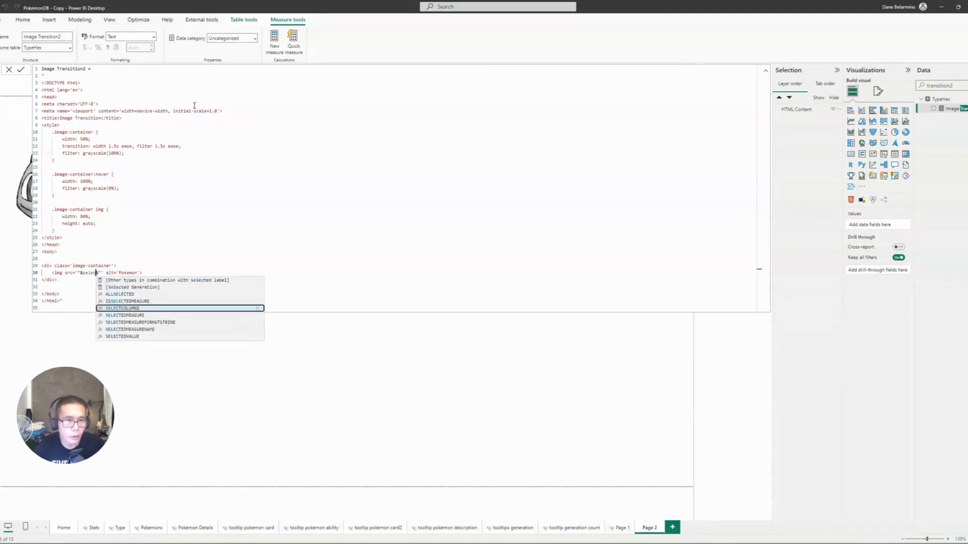
pyautogui.press('Tab')
pyautogui.write('large')
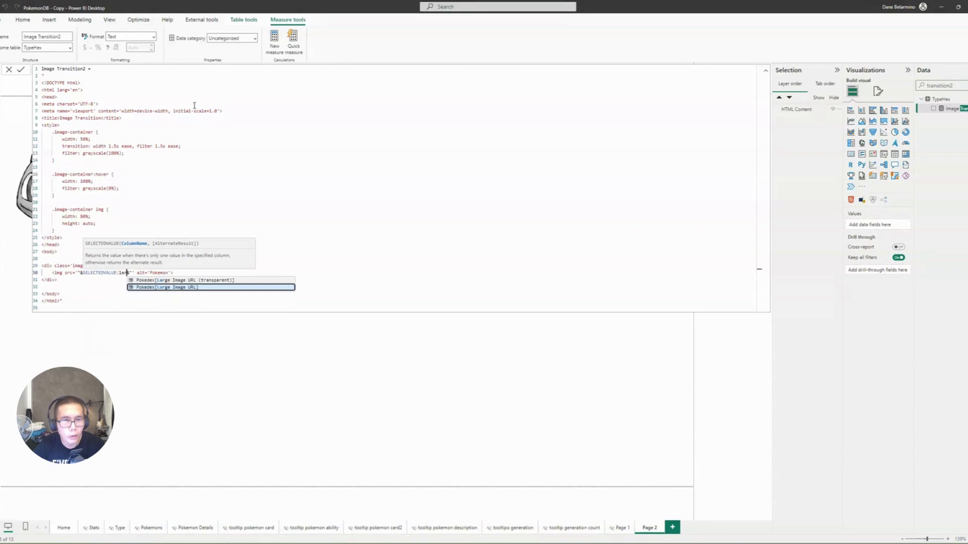
pyautogui.press('Up')
pyautogui.press('Tab')
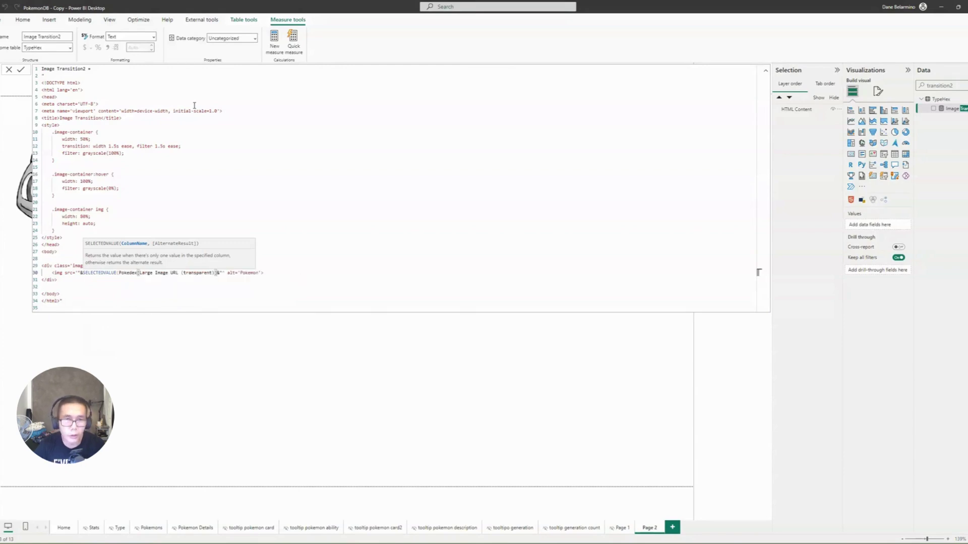
pyautogui.write(')')
pyautogui.press('Return')
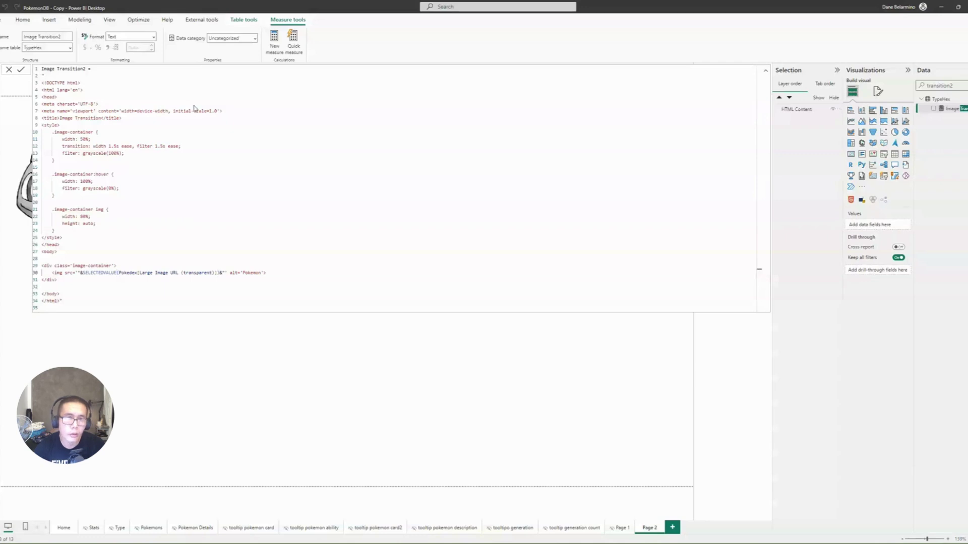
# Replace SELECTEDVALUE with MAX around Pokedex[Large Image URL (transparent)] in the img src of Image Transition2 and commit the measure
pyautogui.click(765, 71)
pyautogui.click(765, 72)
pyautogui.click(766, 73)
pyautogui.click(765, 73)
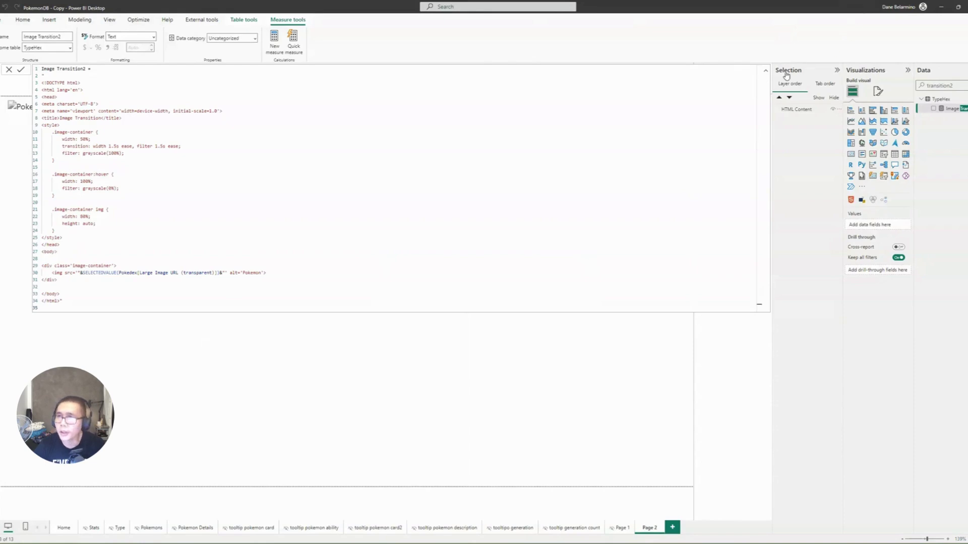
pyautogui.click(765, 73)
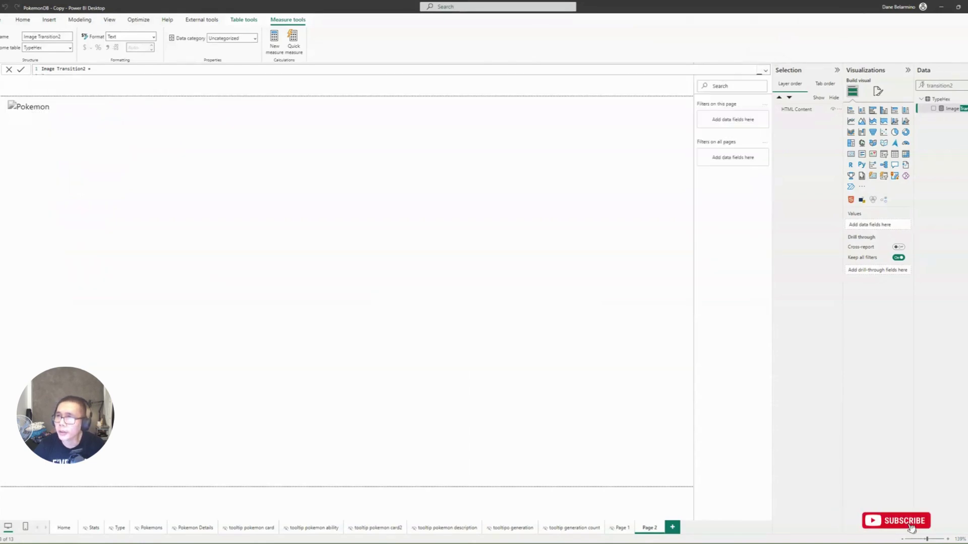
pyautogui.click(767, 73)
pyautogui.doubleClick(104, 273)
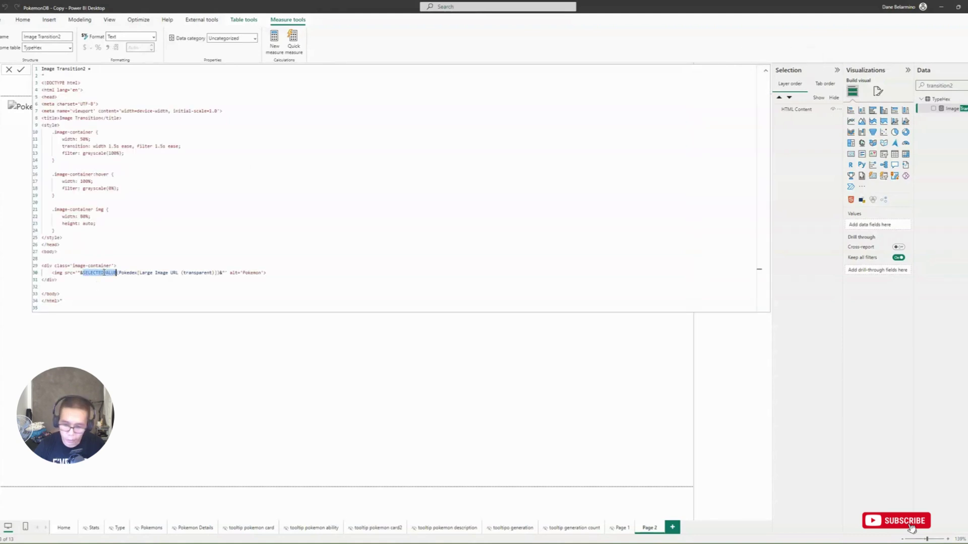
pyautogui.write('MAX')
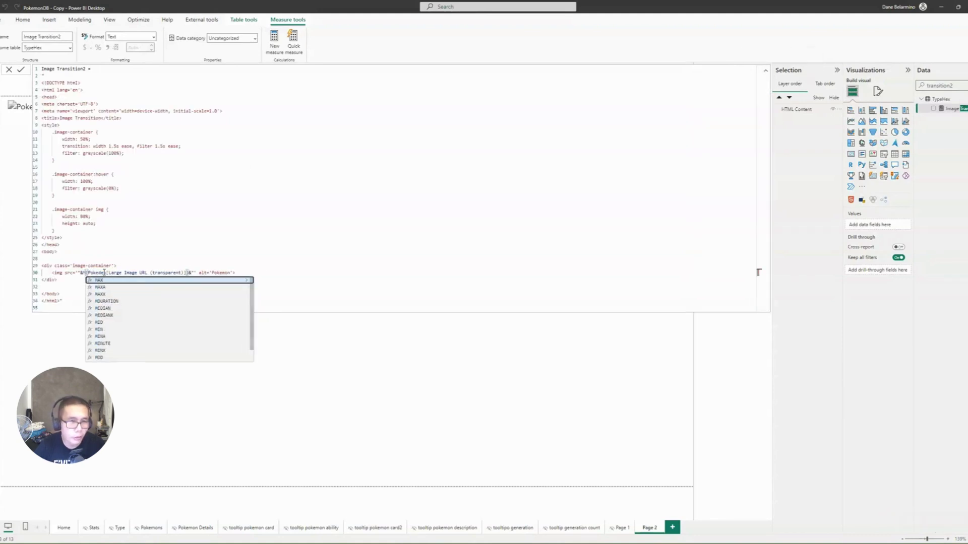
pyautogui.click(395, 247)
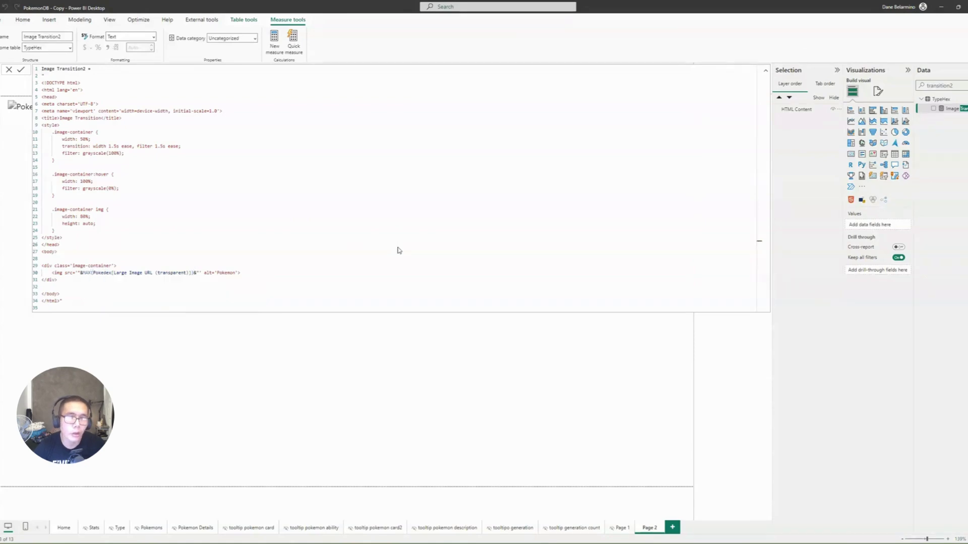
pyautogui.click(765, 71)
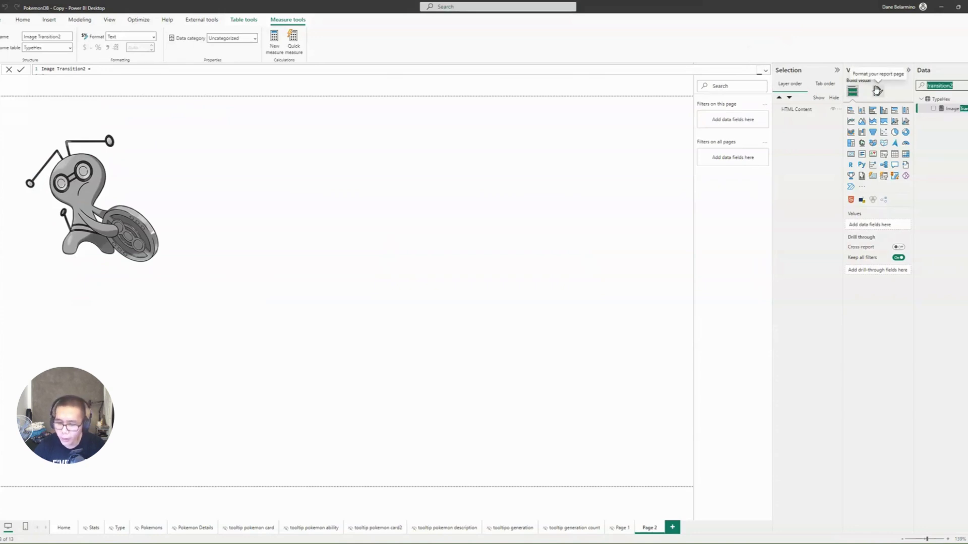
# Search the fields for name and add a slicer of the Pokedex Name column beside the image visual
pyautogui.write('pokemon r')
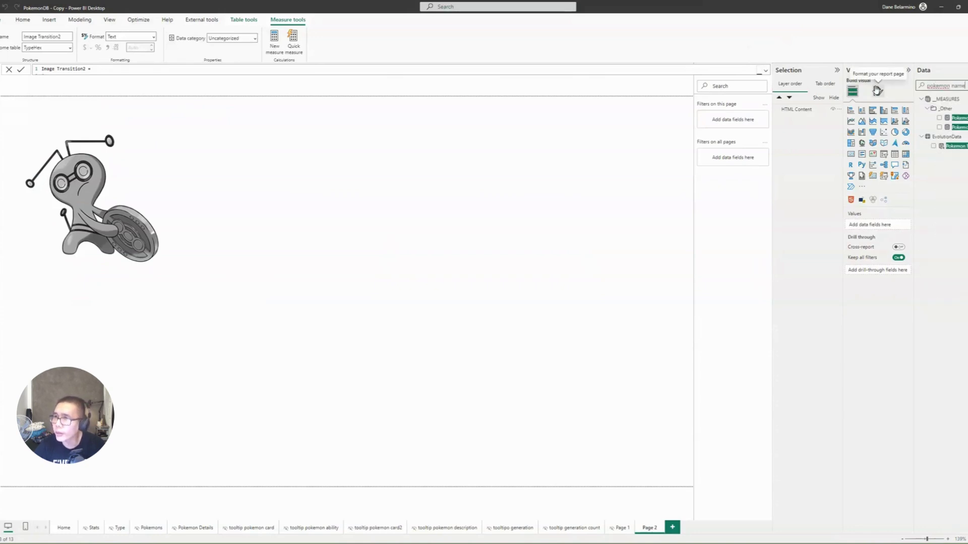
pyautogui.moveTo(956, 145); pyautogui.dragTo(898, 220)
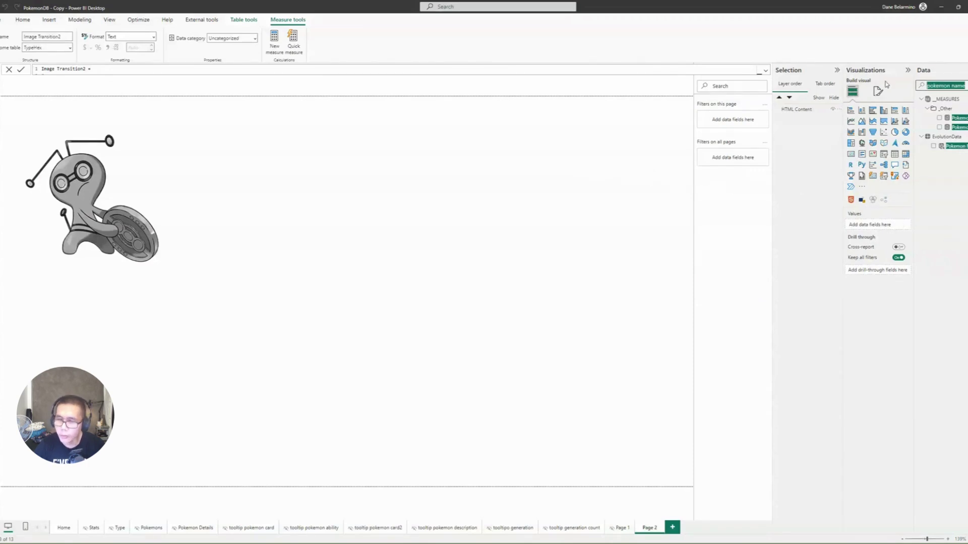
pyautogui.write('name')
pyautogui.moveTo(952, 174); pyautogui.dragTo(600, 175)
pyautogui.click(883, 154)
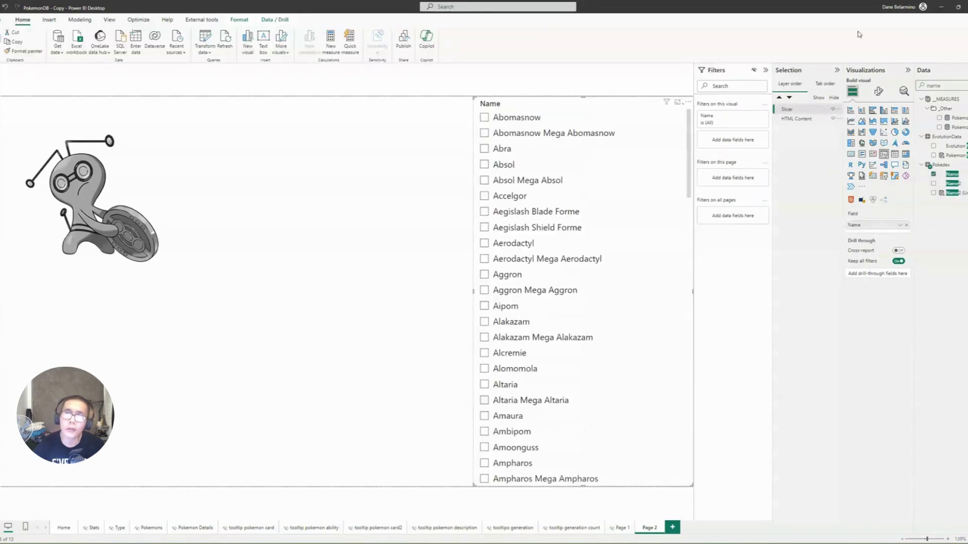
# Test the image with Abomasnow, Abomasnow Mega Abomasnow and Absol Mega Absol in the Name slicer, ending on Absol Mega Absol
pyautogui.click(514, 120)
pyautogui.click(517, 134)
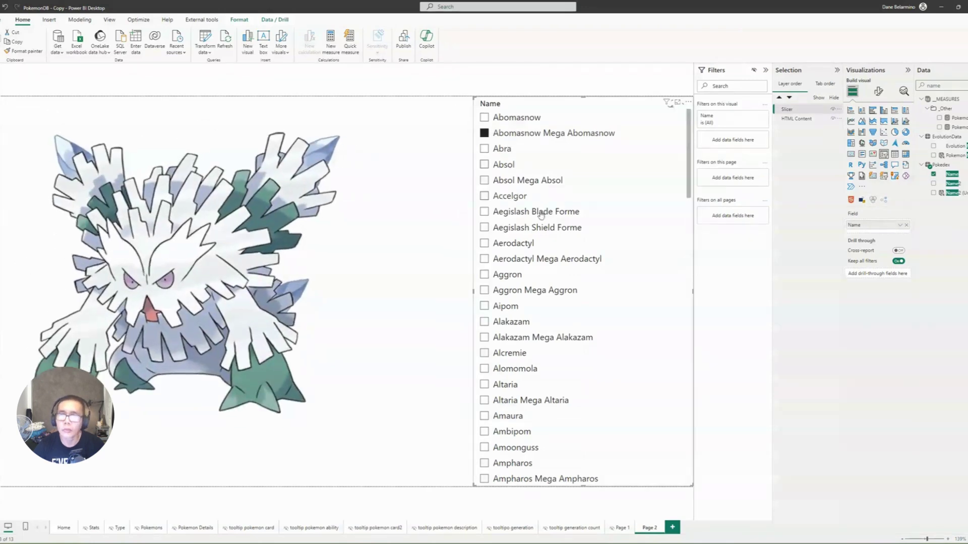
pyautogui.click(537, 182)
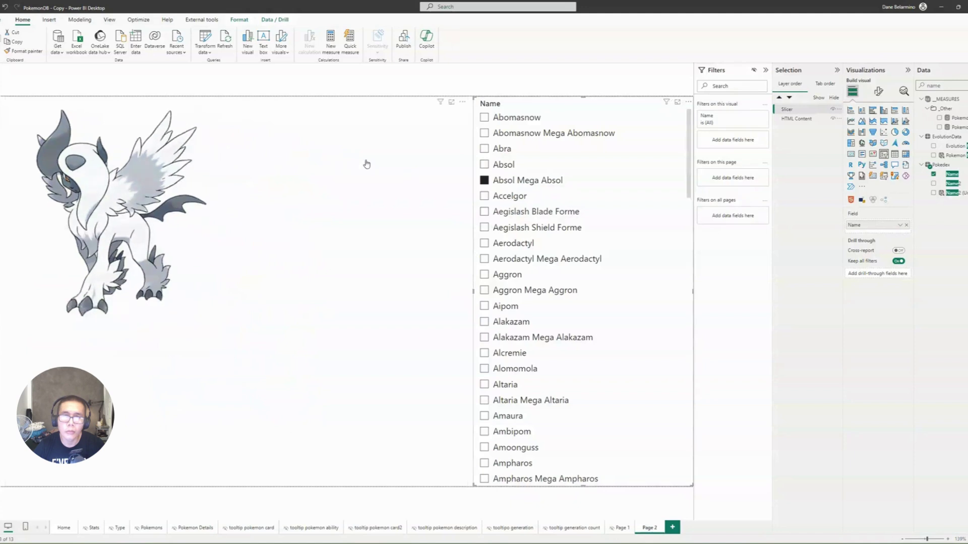
# Shrink the Image Transition2 HTML Content visual from its upper corner to roughly half its width and two thirds of its height
pyautogui.click(404, 139)
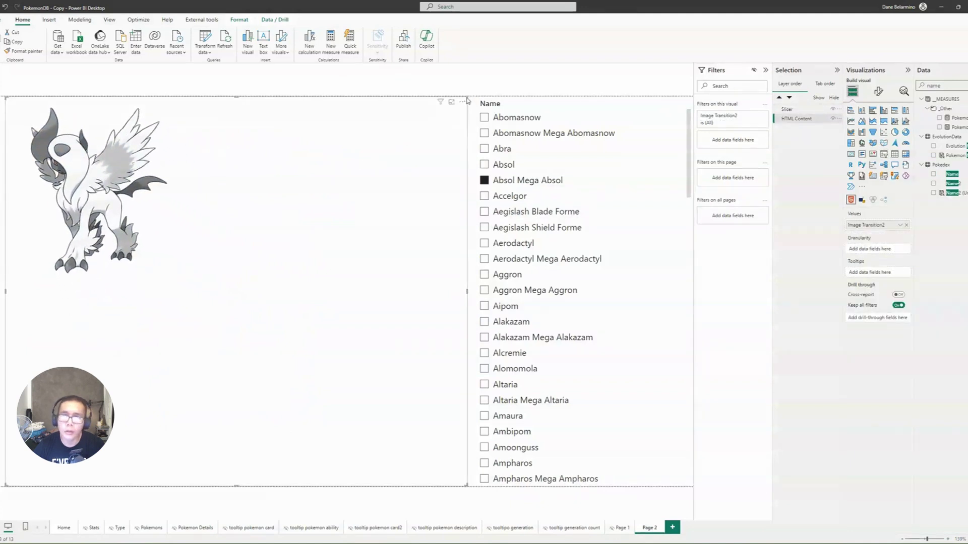
pyautogui.moveTo(469, 101); pyautogui.dragTo(246, 219)
pyautogui.click(303, 156)
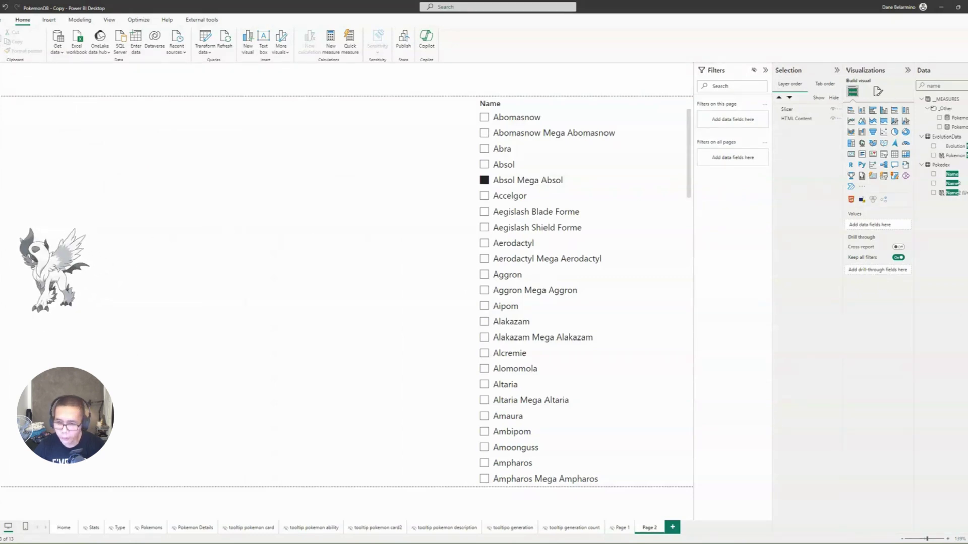
# Copy the CSS gradient HTML Content visual from Page 1 to Page 2, place it at the page's upper-left corner and stretch it to full page height
pyautogui.click(619, 530)
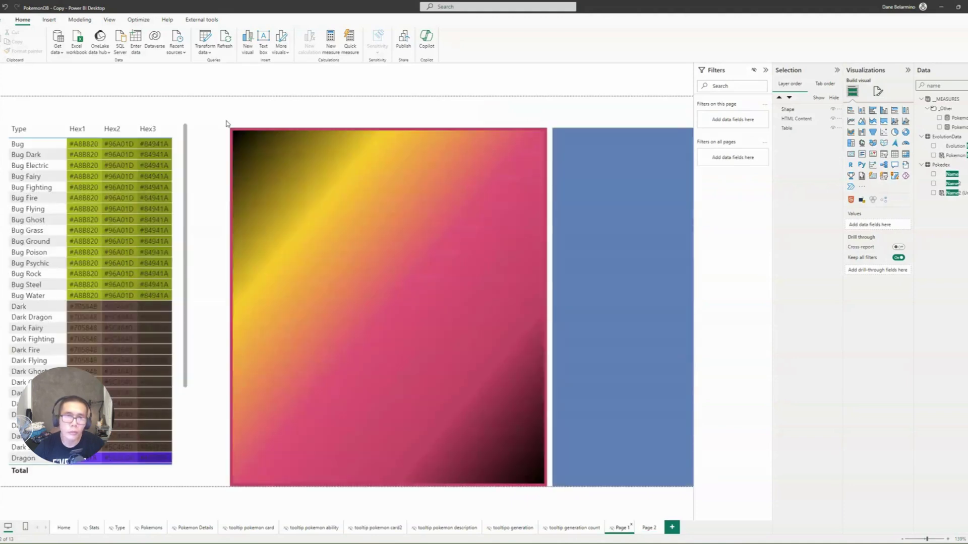
pyautogui.click(546, 139)
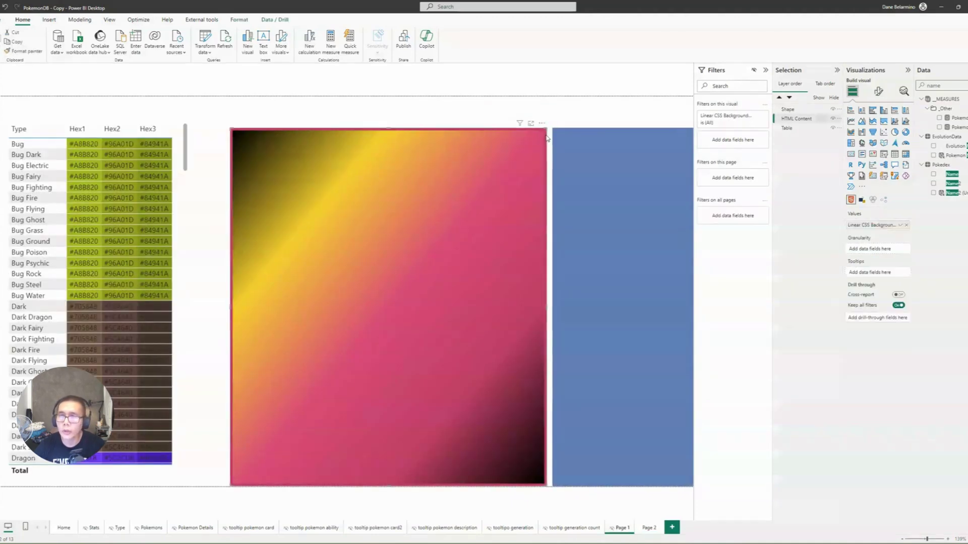
pyautogui.click(649, 528)
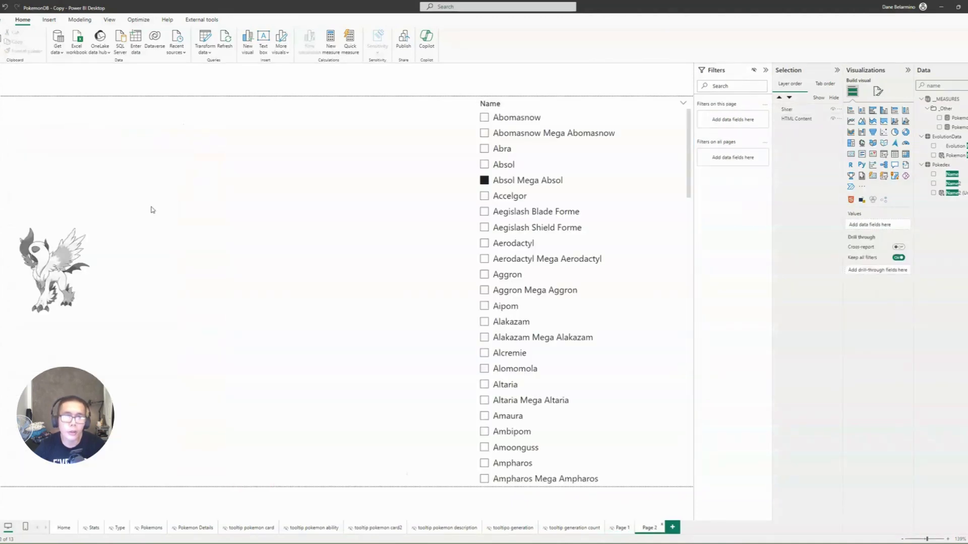
pyautogui.hotkey('ctrl', 'v')
pyautogui.moveTo(519, 117); pyautogui.dragTo(260, 77)
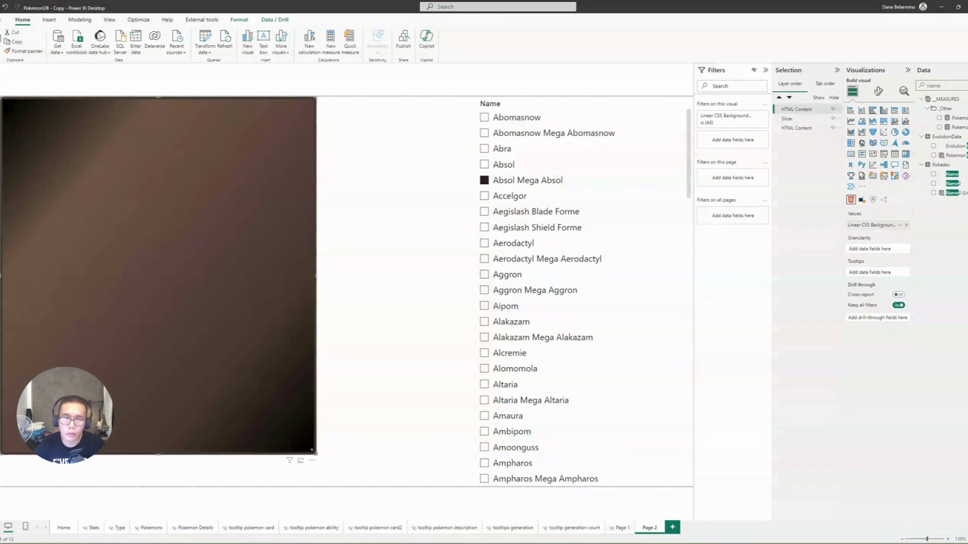
pyautogui.moveTo(316, 455); pyautogui.dragTo(317, 499)
# Send the gradient background visual to the back, behind the Pokémon image
pyautogui.click(239, 20)
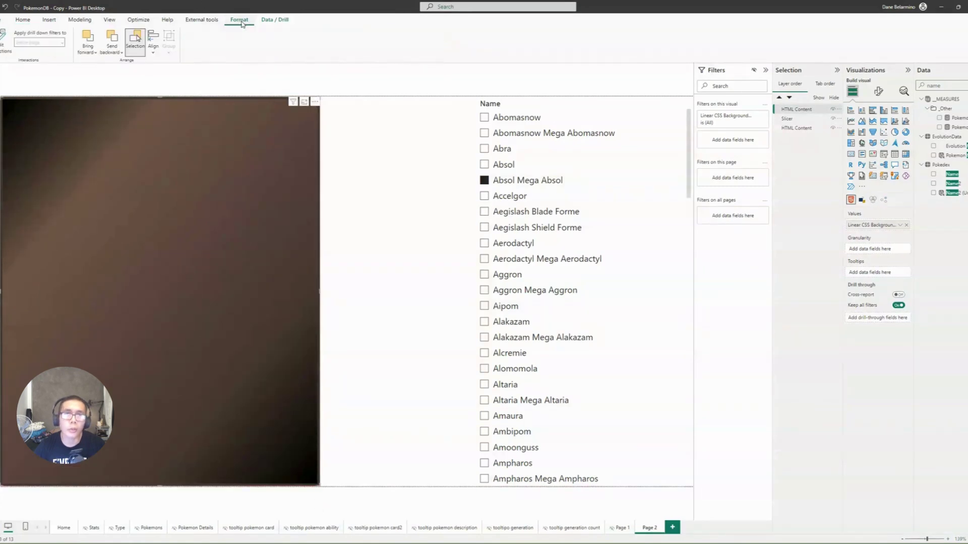
pyautogui.click(111, 46)
pyautogui.click(129, 77)
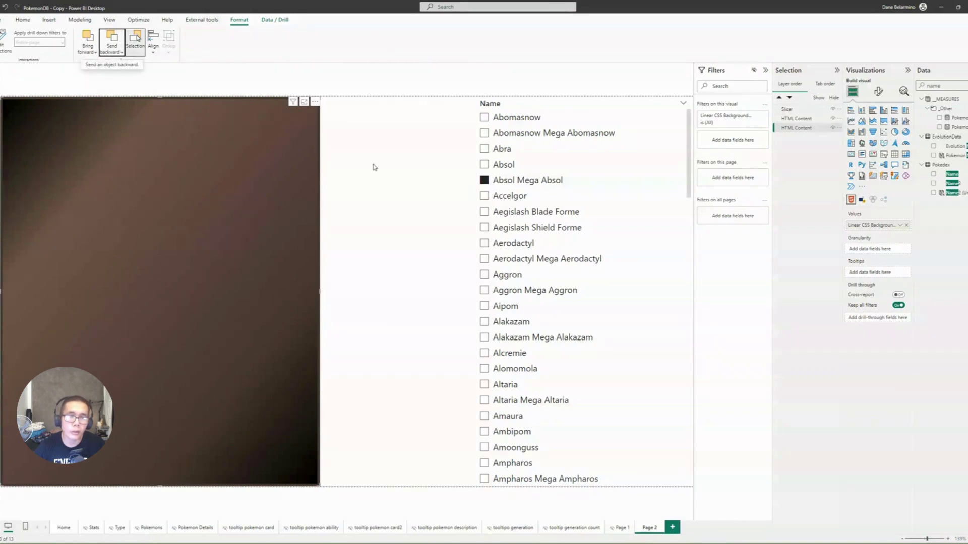
pyautogui.click(373, 167)
# Turn off the background effect of the Pokémon image's HTML Content visual
pyautogui.click(214, 261)
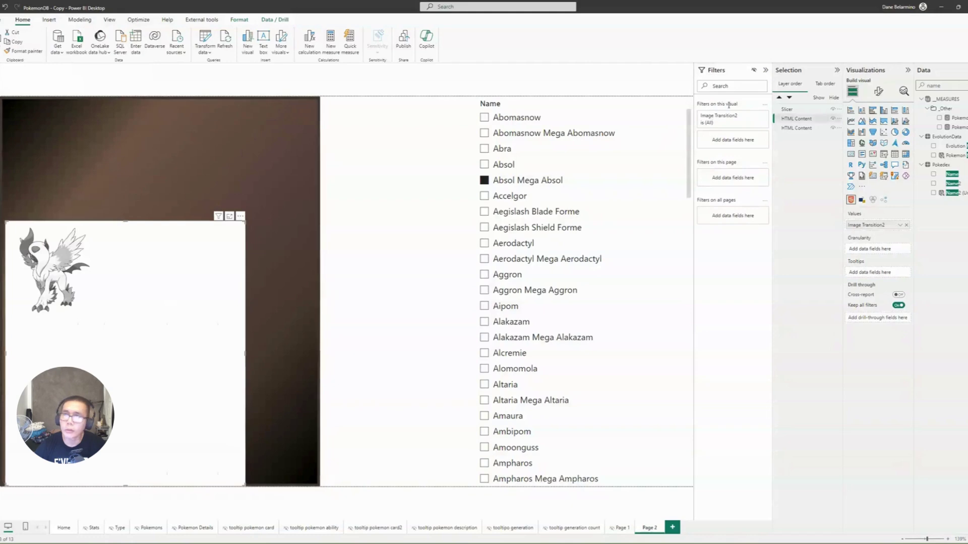
pyautogui.click(878, 91)
pyautogui.click(877, 145)
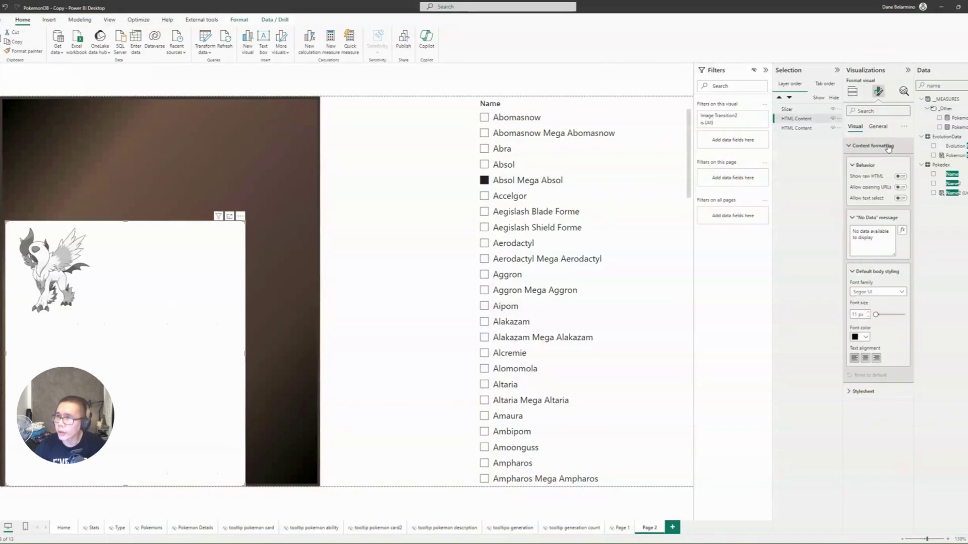
pyautogui.click(878, 127)
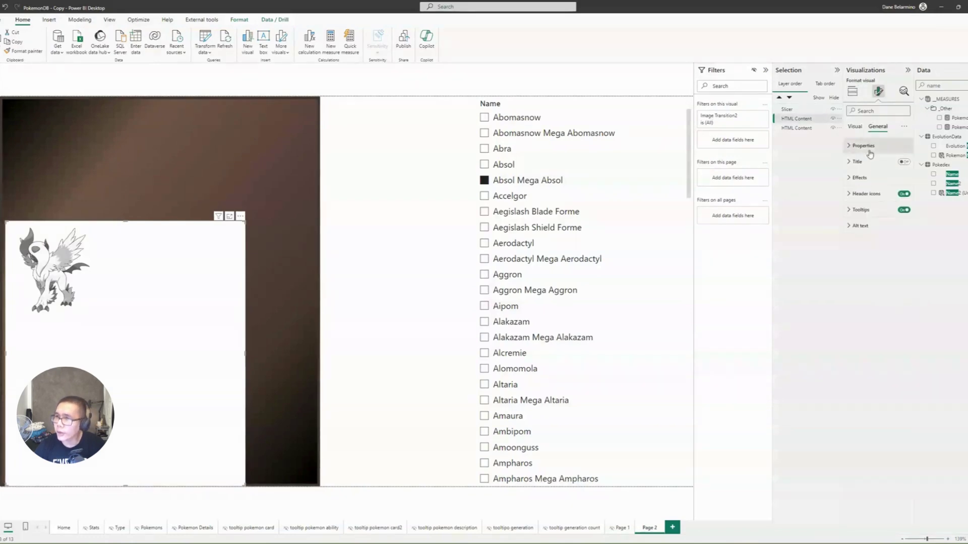
pyautogui.click(858, 178)
pyautogui.click(900, 197)
pyautogui.click(901, 198)
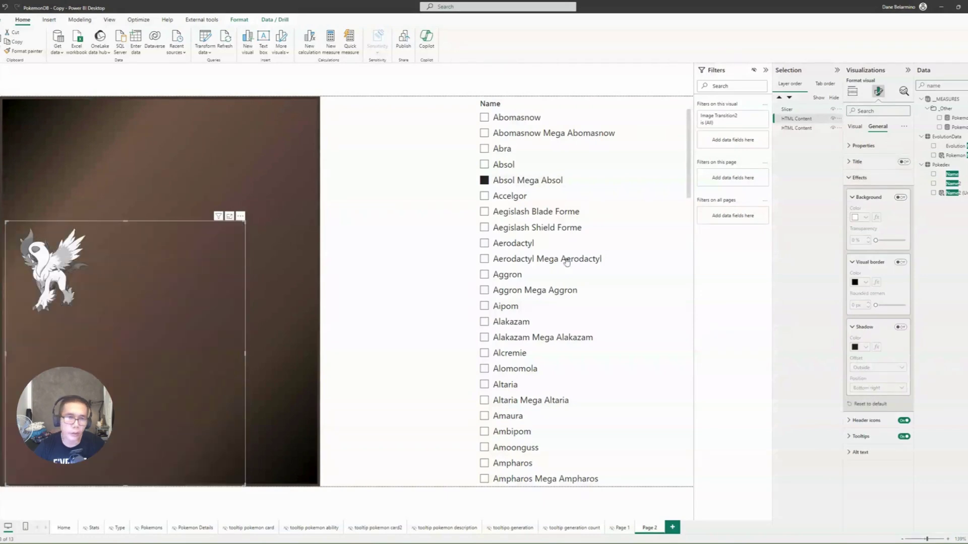
# Make the Pokémon image visual smaller and move it to the upper middle of the gradient card
pyautogui.moveTo(245, 485); pyautogui.dragTo(197, 389)
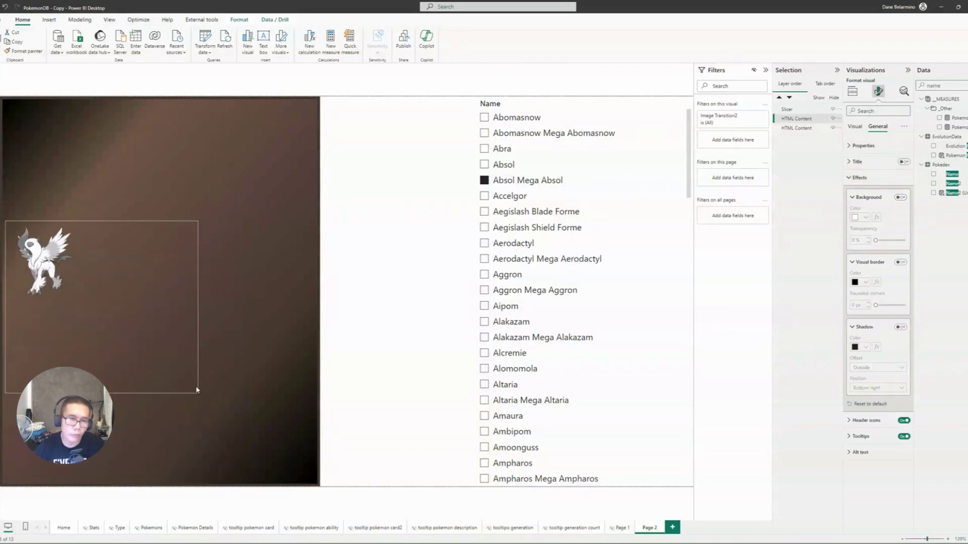
pyautogui.moveTo(194, 217); pyautogui.dragTo(232, 173)
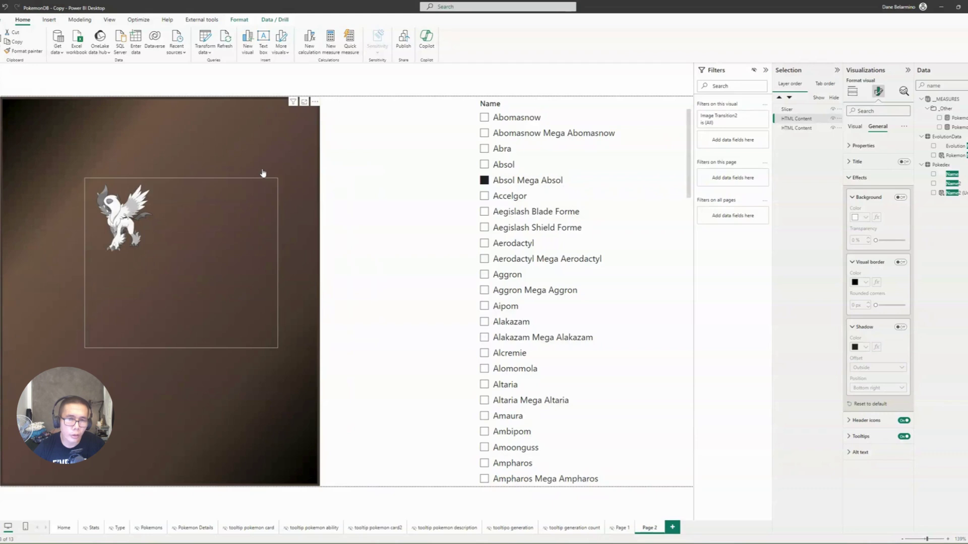
pyautogui.click(419, 147)
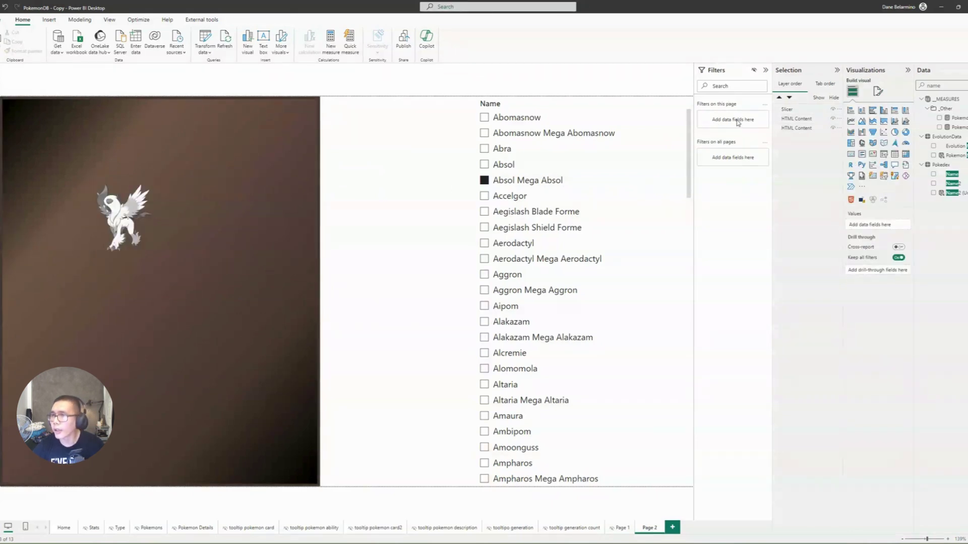
# Insert a rounded rectangle shape on Page 2
pyautogui.click(49, 20)
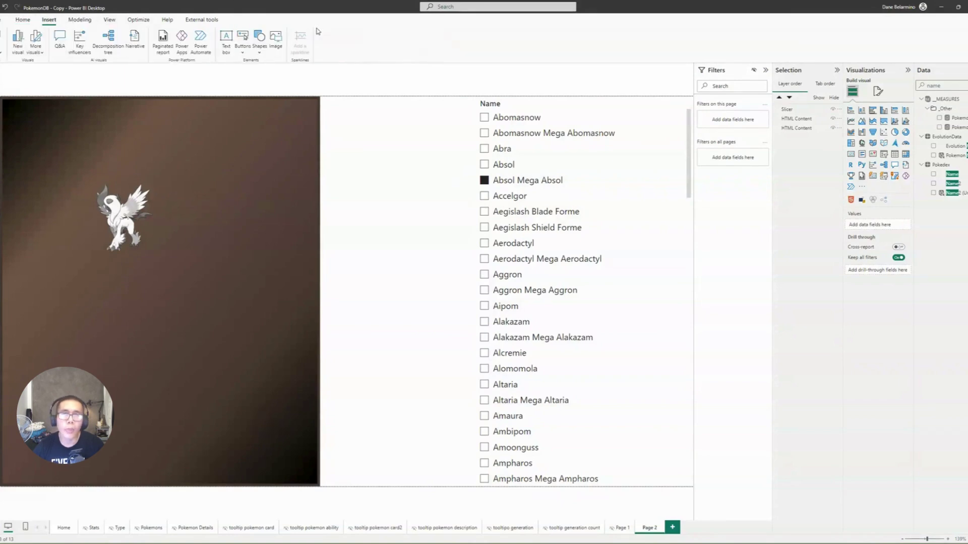
pyautogui.click(262, 43)
pyautogui.click(272, 79)
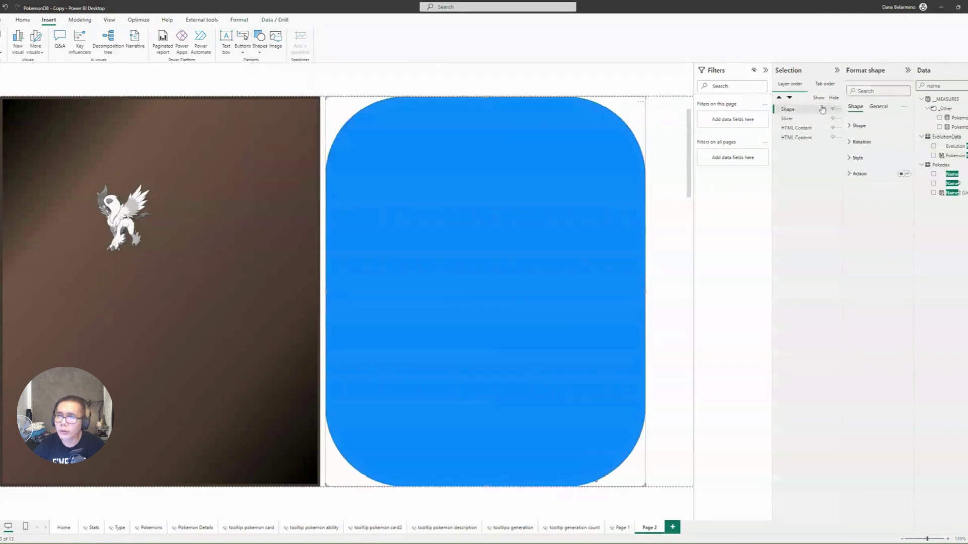
# Set the rounded rectangle's Rounded Corners to 2% and check its size and position properties
pyautogui.click(881, 111)
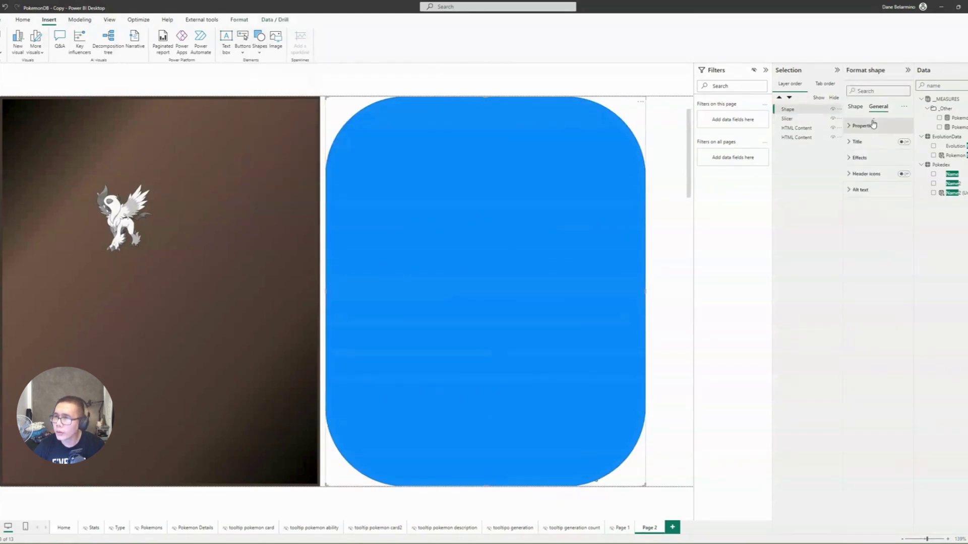
pyautogui.click(873, 125)
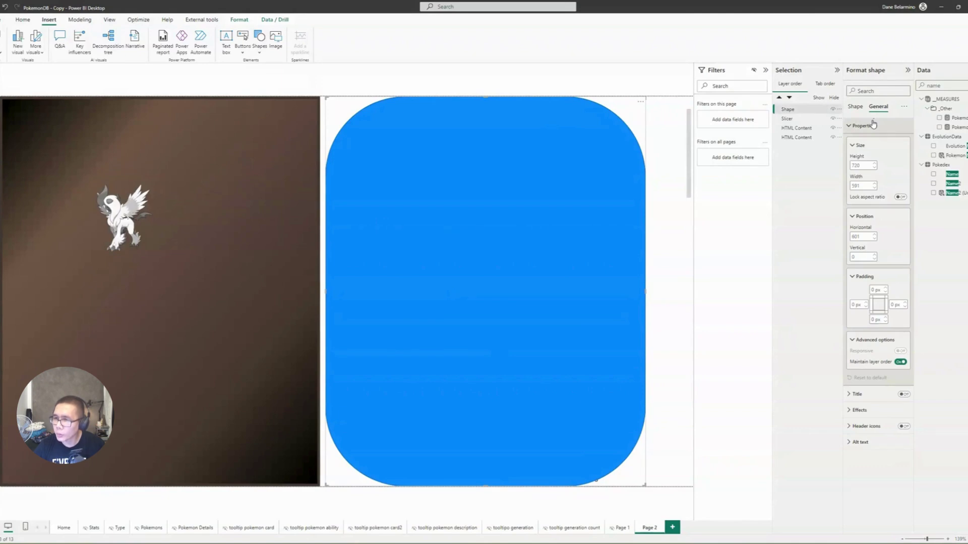
pyautogui.click(856, 107)
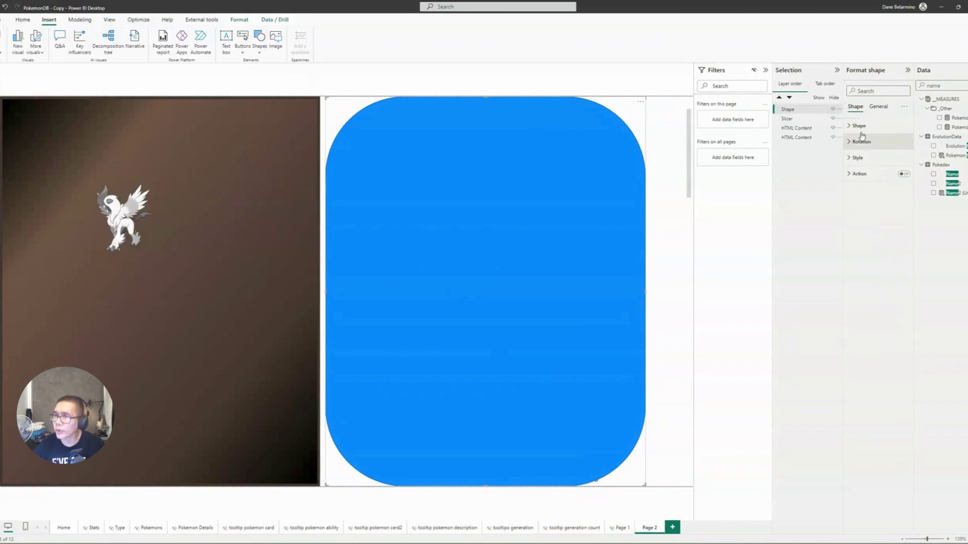
pyautogui.click(857, 126)
pyautogui.doubleClick(860, 175)
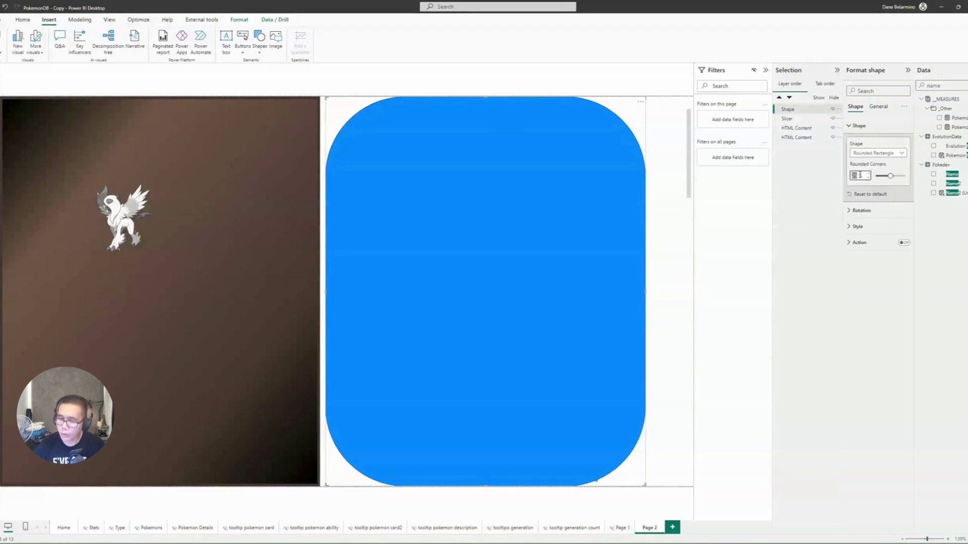
pyautogui.write('5')
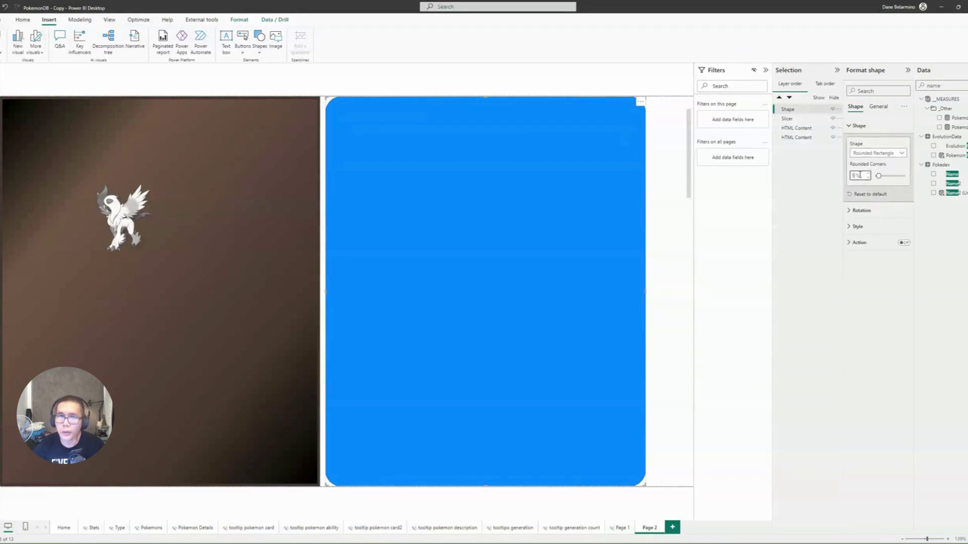
pyautogui.write('0')
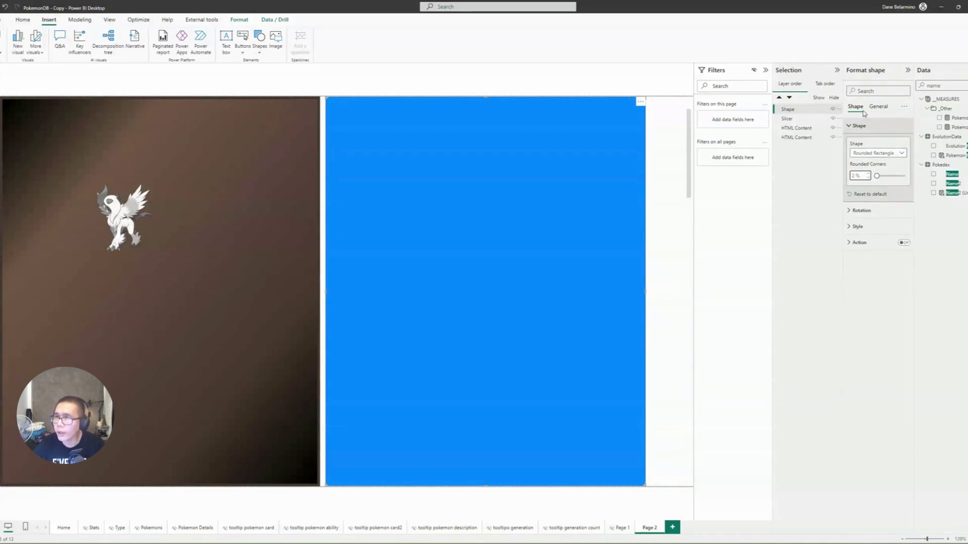
pyautogui.click(878, 107)
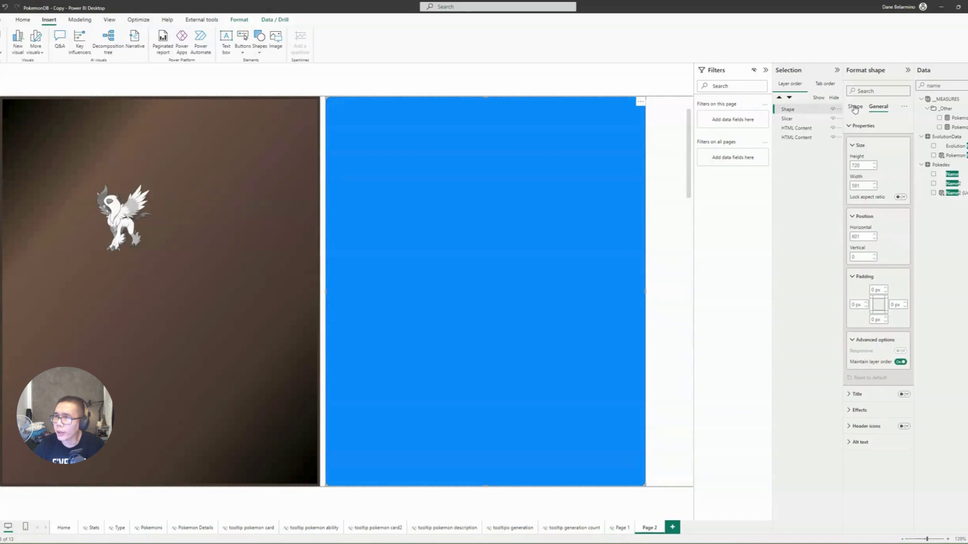
# Fill the rounded rectangle with white and set its fill transparency to 15%
pyautogui.click(854, 111)
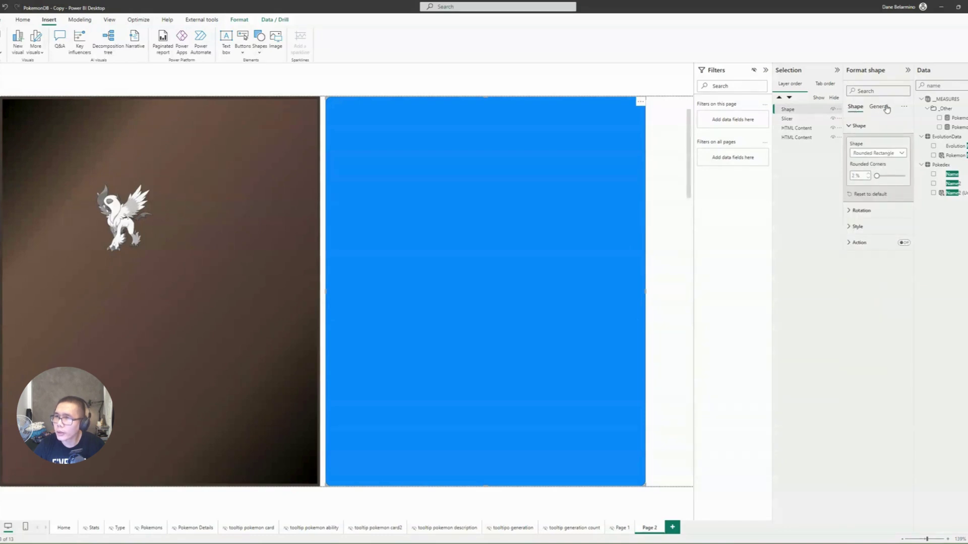
pyautogui.click(857, 227)
pyautogui.click(861, 266)
pyautogui.click(860, 294)
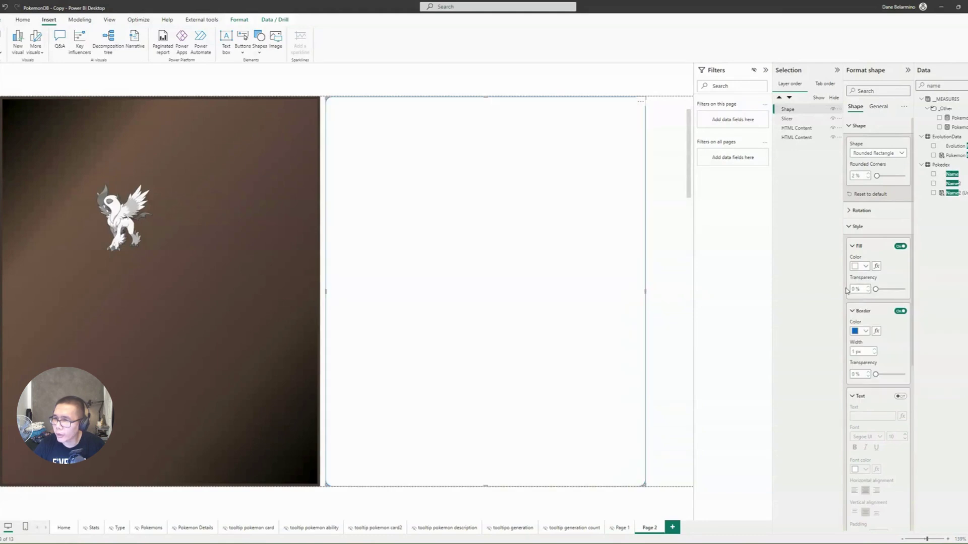
pyautogui.click(853, 289)
pyautogui.write('15')
pyautogui.press('Return')
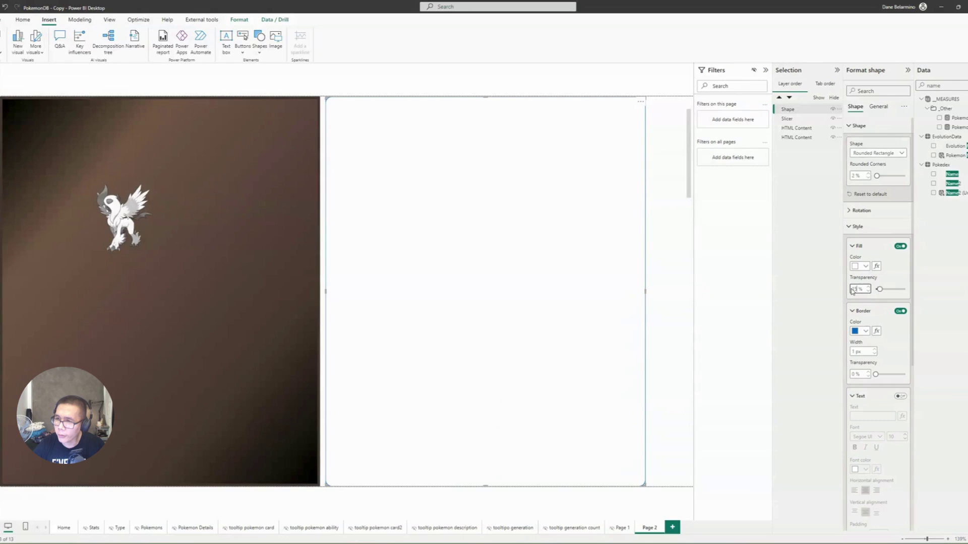
# Turn off the rounded rectangle's border and turn on its shadow
pyautogui.click(898, 307)
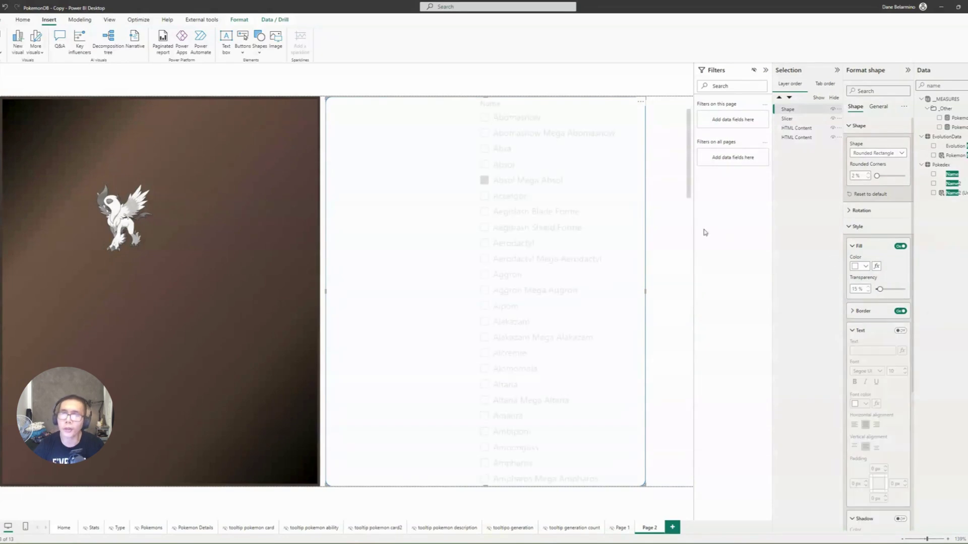
pyautogui.click(895, 314)
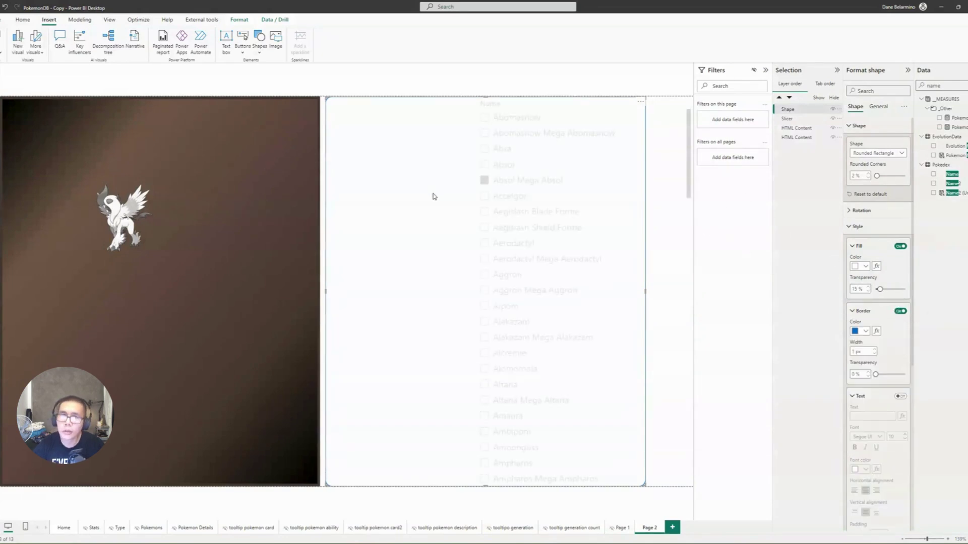
pyautogui.click(899, 312)
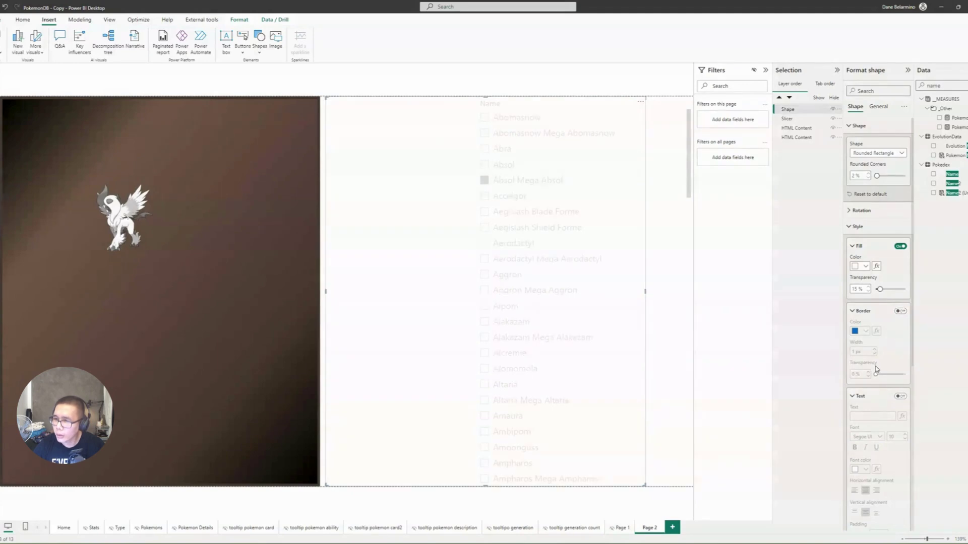
pyautogui.scroll(-5, 900, 314)
pyautogui.click(901, 311)
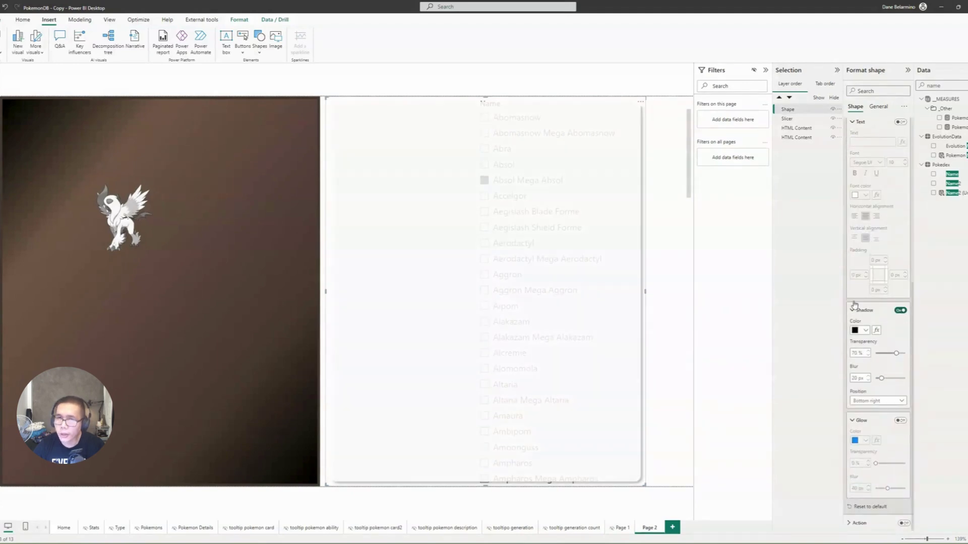
# Shrink the rounded rectangle onto the gradient card's right edge and bring the Pokémon image visual to the front
pyautogui.moveTo(641, 483); pyautogui.dragTo(143, 229)
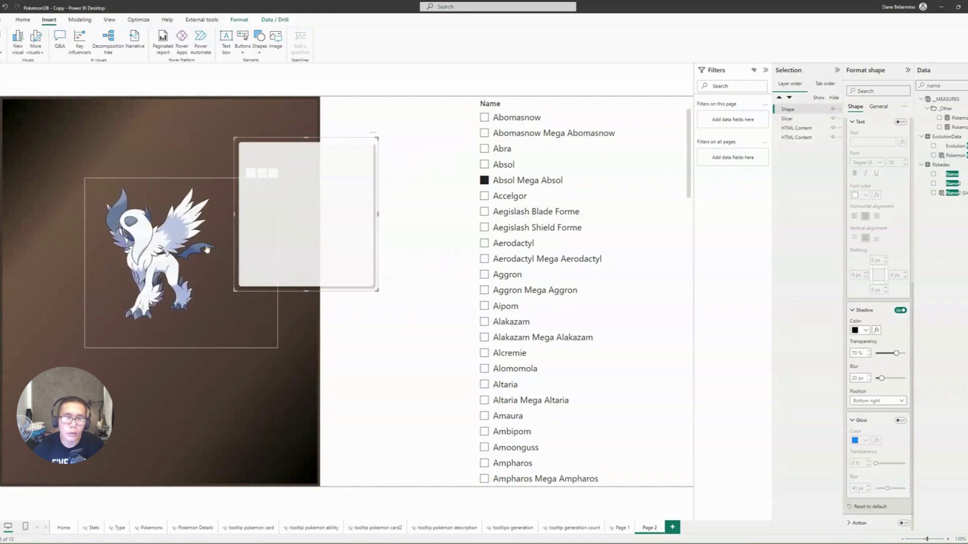
pyautogui.click(196, 188)
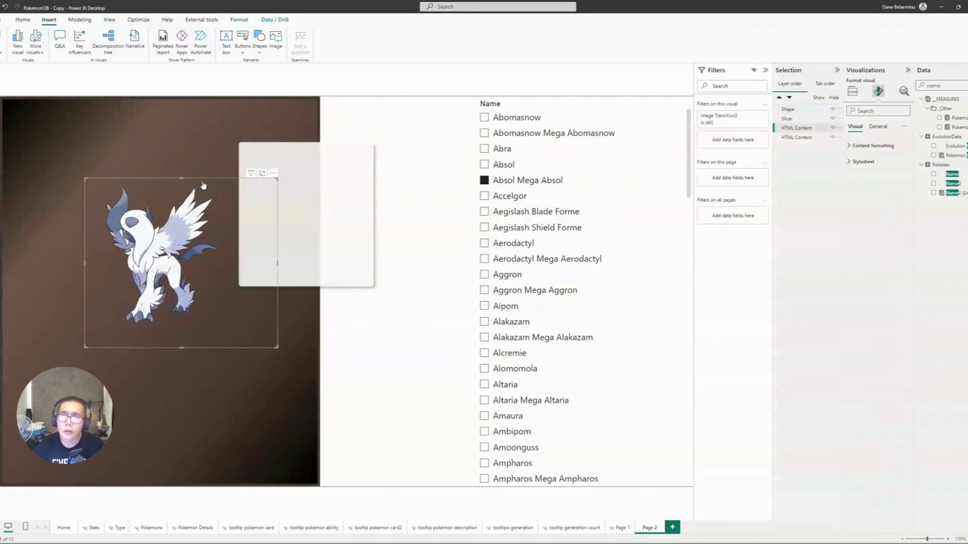
pyautogui.click(240, 22)
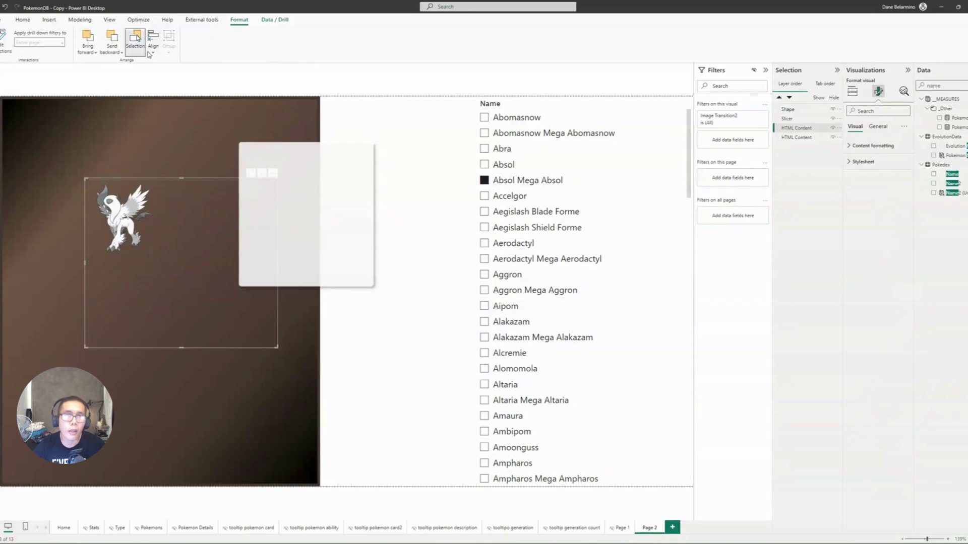
pyautogui.click(110, 53)
pyautogui.click(88, 50)
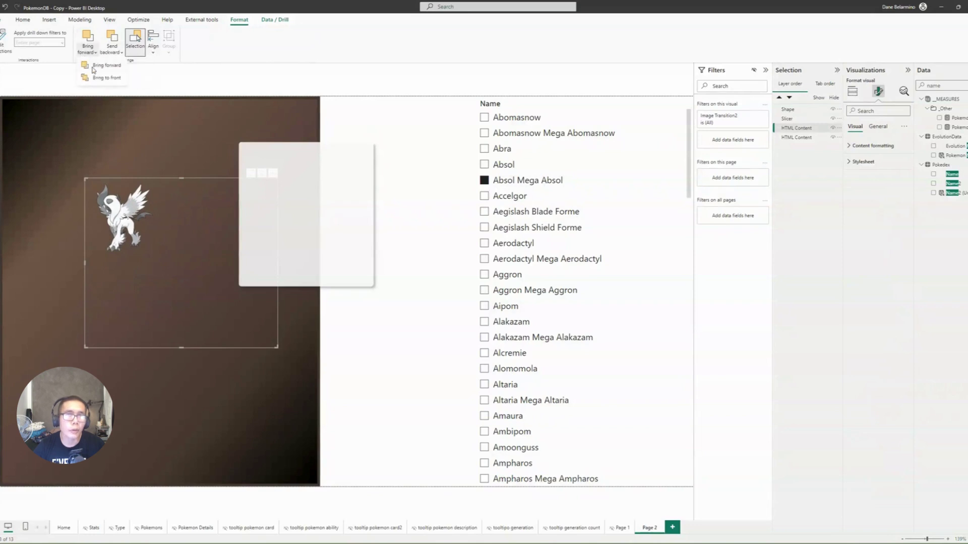
pyautogui.click(98, 79)
# Move the rounded rectangle onto the upper left of the gradient card, behind the Pokémon image, and test the image's hover effect
pyautogui.click(264, 255)
pyautogui.moveTo(263, 255); pyautogui.dragTo(179, 233)
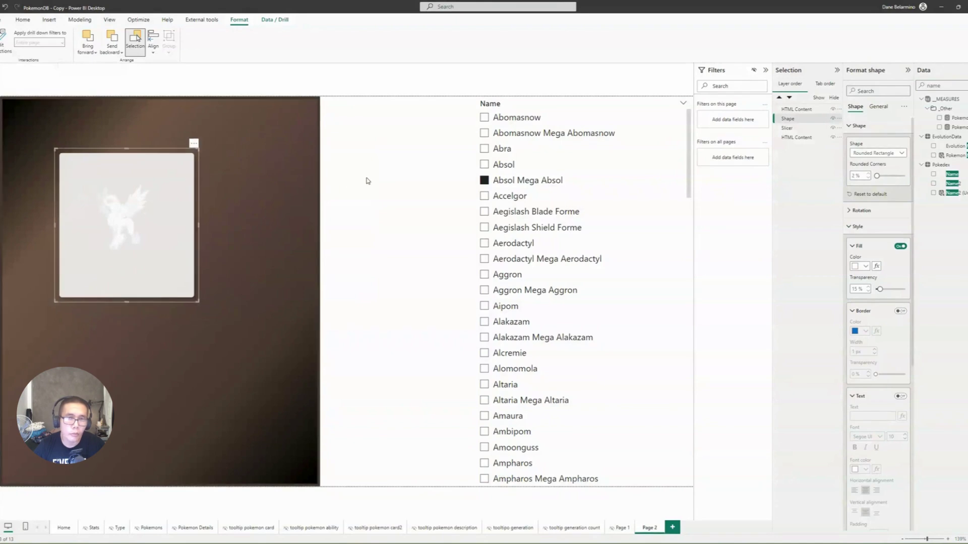
pyautogui.click(367, 181)
pyautogui.moveTo(124, 230)
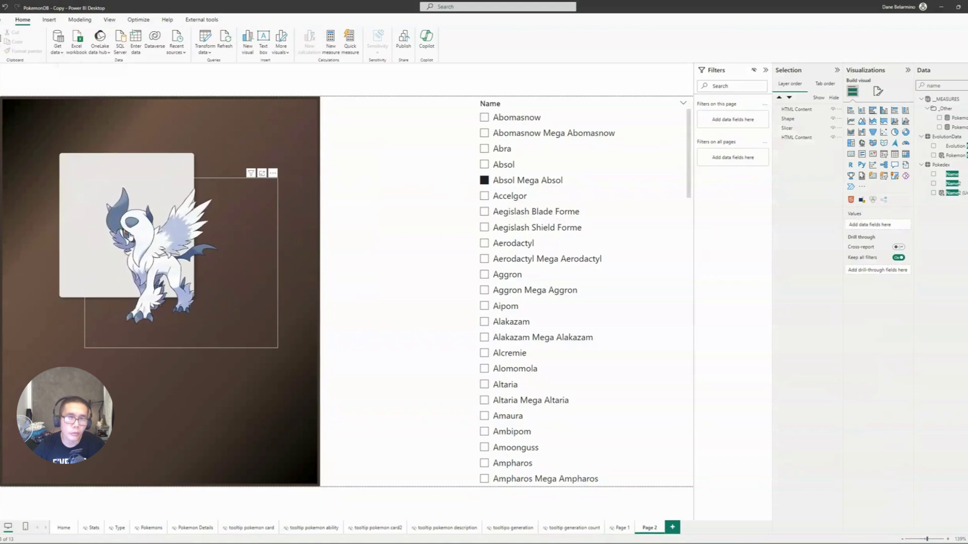
pyautogui.click(219, 220)
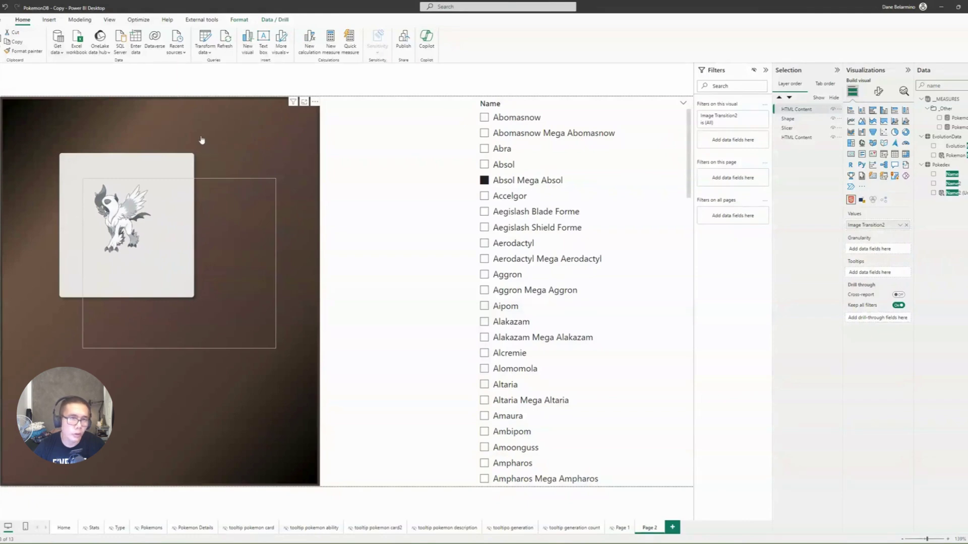
# Shorten the gradient card from its upper edge and move the Pokémon image up onto the rounded rectangle
pyautogui.click(302, 149)
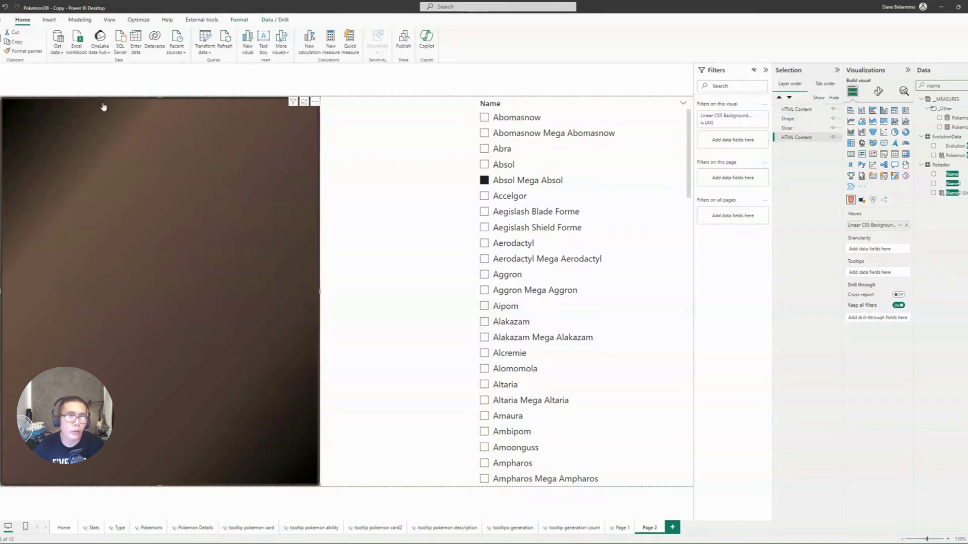
pyautogui.moveTo(162, 99); pyautogui.dragTo(210, 249)
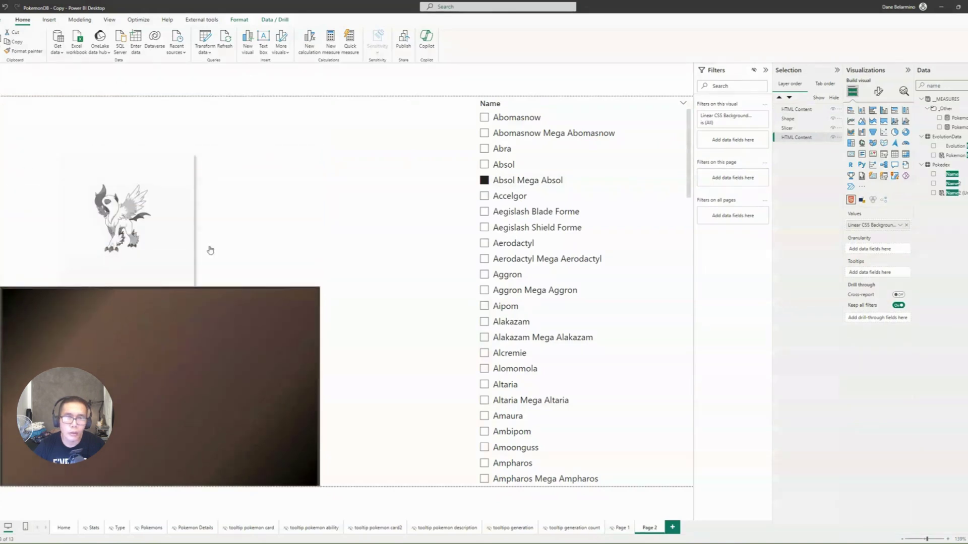
pyautogui.click(283, 204)
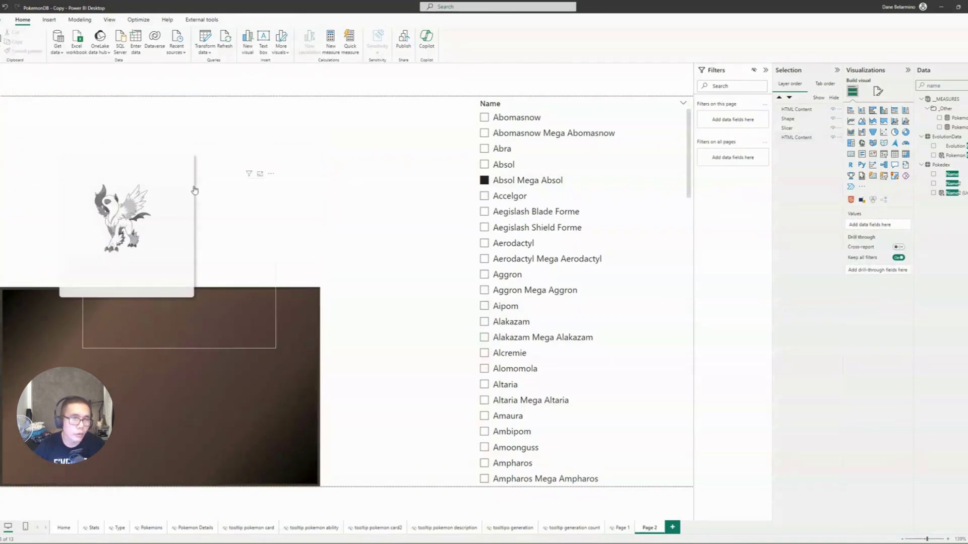
pyautogui.moveTo(270, 178); pyautogui.dragTo(251, 150)
# Stretch the gradient card back up to the full page height
pyautogui.click(315, 290)
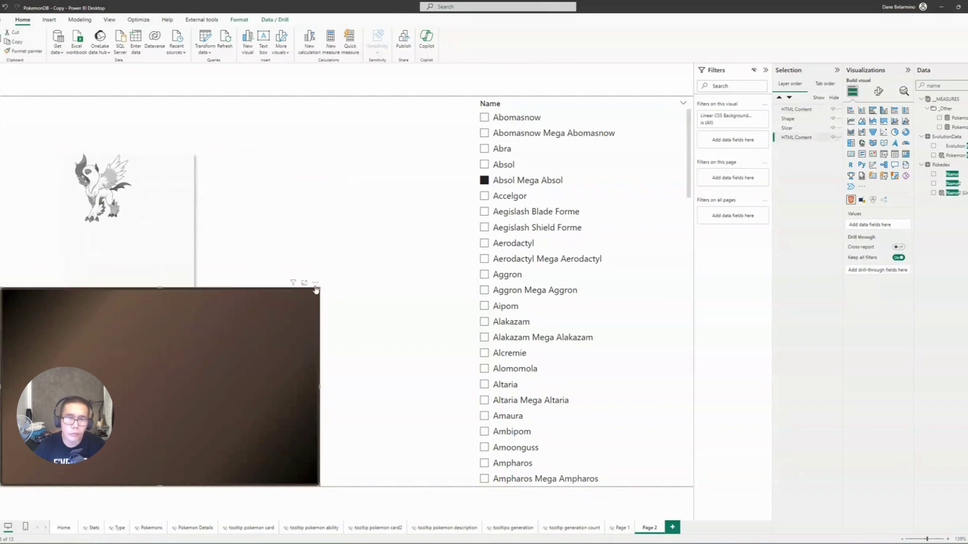
pyautogui.moveTo(318, 286); pyautogui.dragTo(314, 96)
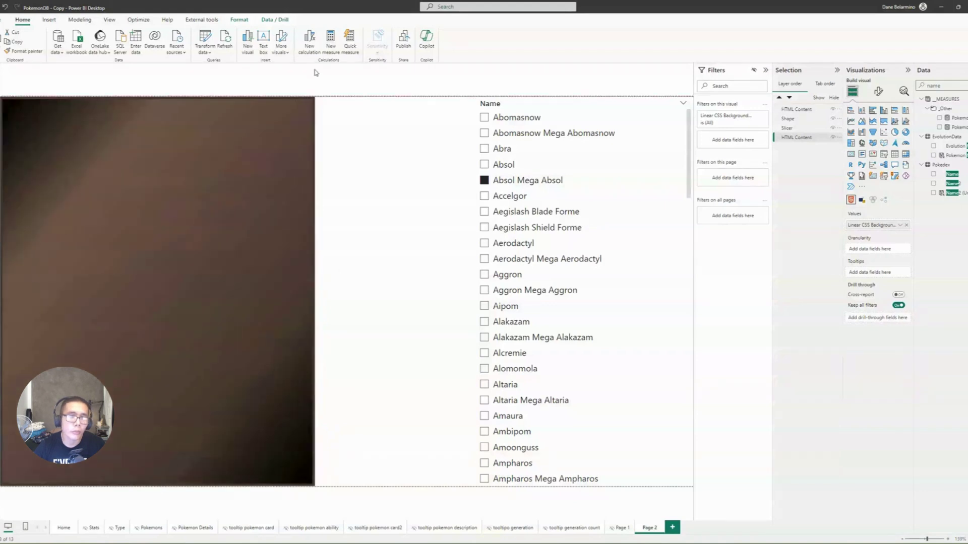
pyautogui.click(444, 223)
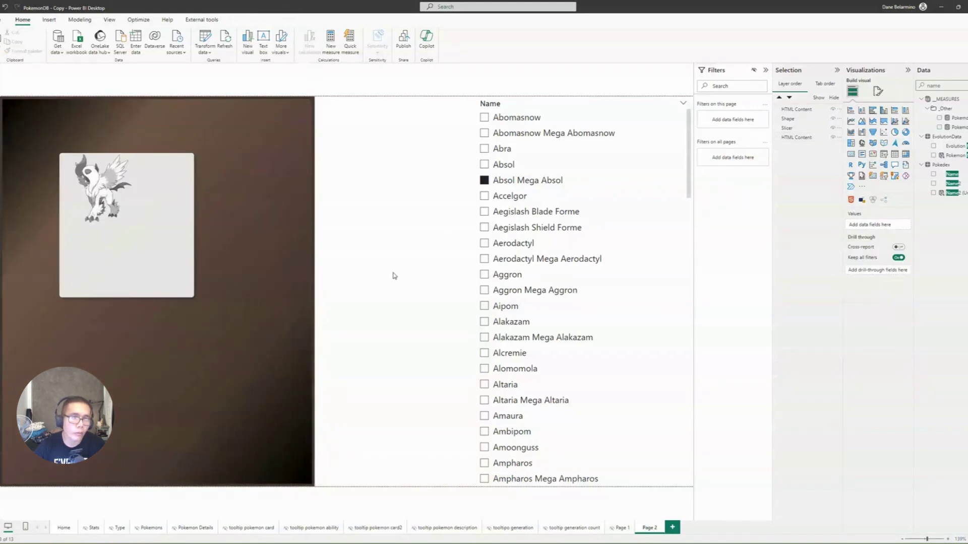
# Try to reposition the Pokémon image lower on the rounded rectangle while the gradient card is at full height
pyautogui.click(149, 260)
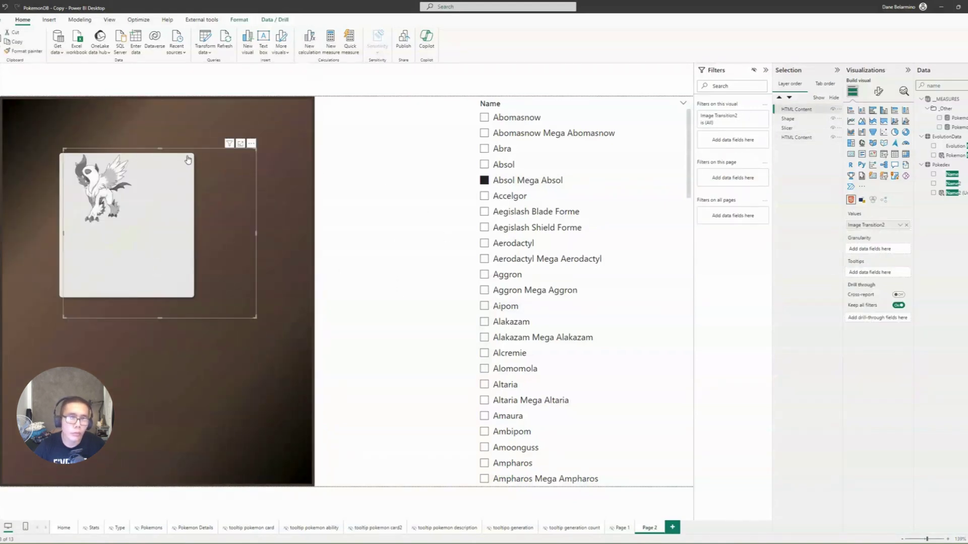
pyautogui.moveTo(250, 146); pyautogui.dragTo(225, 211)
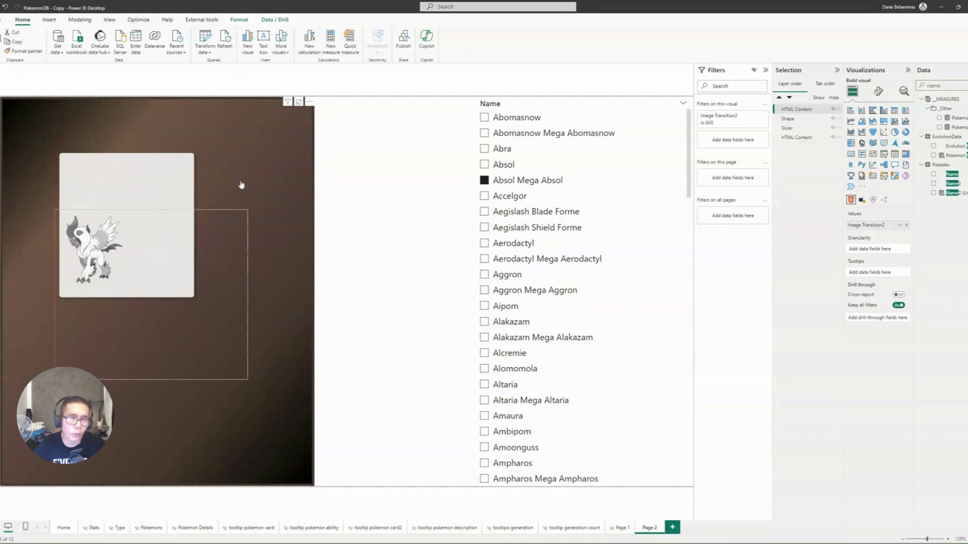
pyautogui.moveTo(248, 230)
pyautogui.mouseDown()
pyautogui.moveTo(216, 245)
pyautogui.moveTo(244, 245)
pyautogui.mouseUp()
pyautogui.click(302, 171)
pyautogui.click(352, 97)
# Shorten the gradient card below the rounded rectangle and move the Pokémon image back onto the rectangle's upper part
pyautogui.click(310, 120)
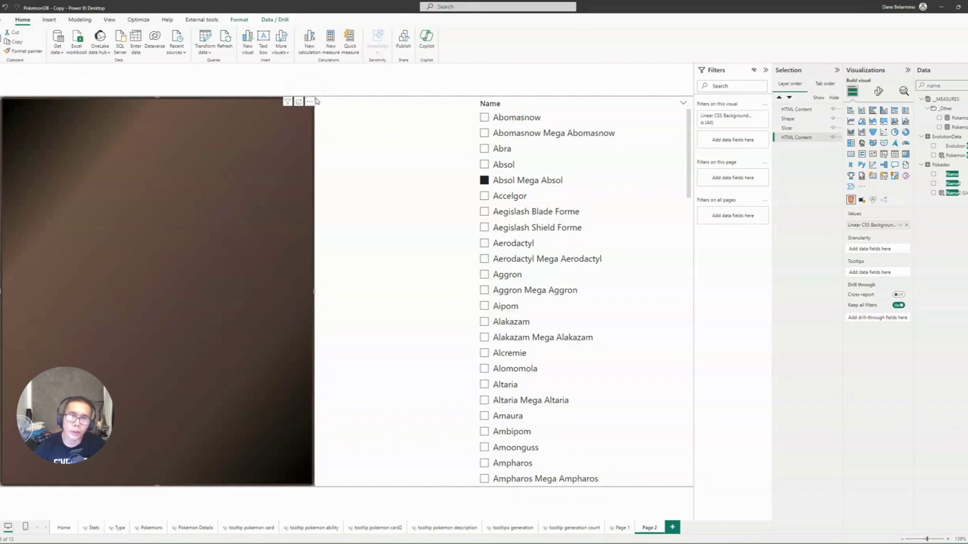
pyautogui.moveTo(315, 97); pyautogui.dragTo(317, 341)
pyautogui.click(349, 248)
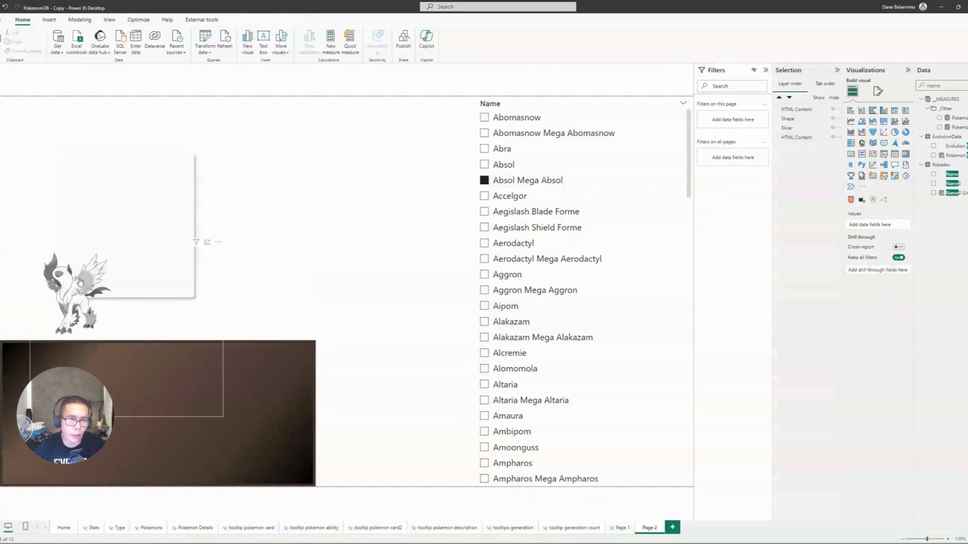
pyautogui.moveTo(215, 246); pyautogui.dragTo(258, 158)
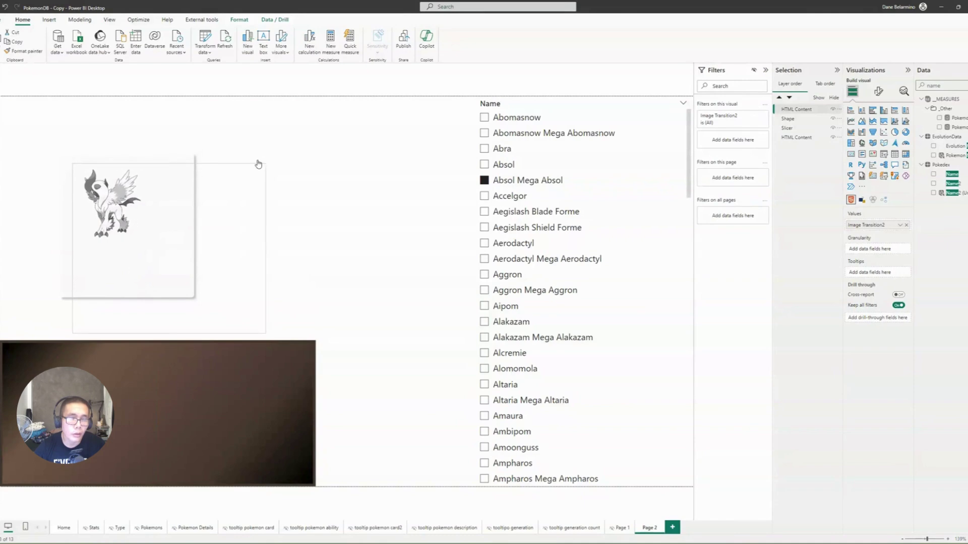
# Extend the gradient card to the full page height again so it lies behind the rectangle and Pokémon image
pyautogui.click(298, 404)
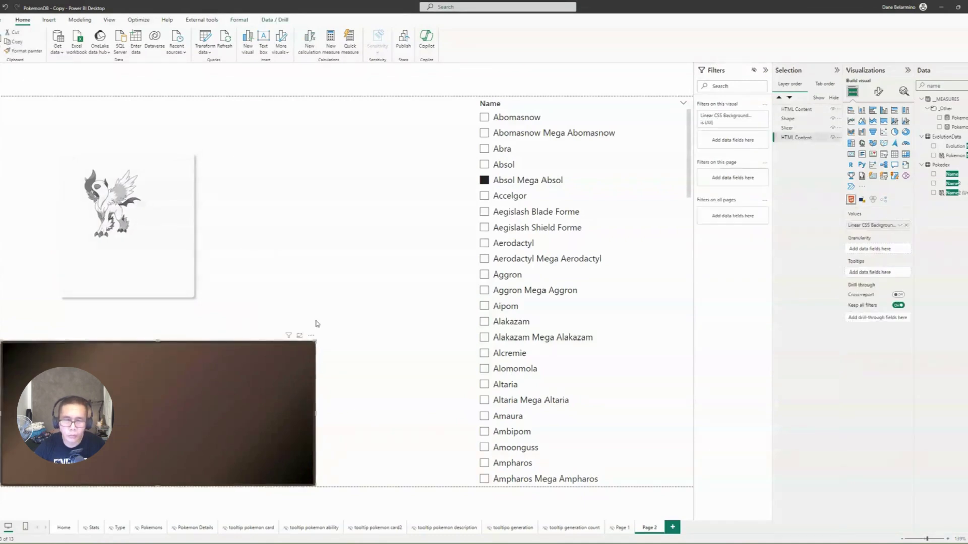
pyautogui.moveTo(316, 340); pyautogui.dragTo(315, 96)
pyautogui.click(398, 189)
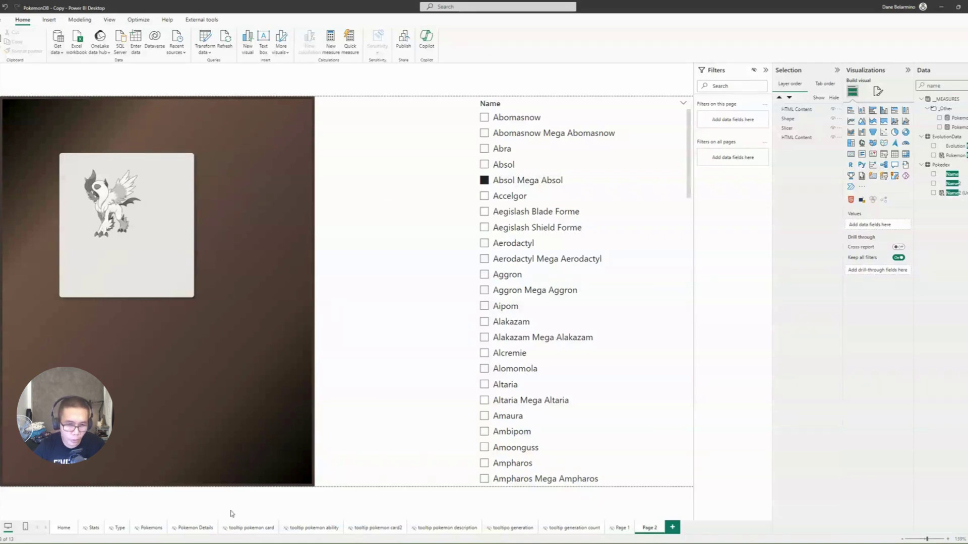
# Open the Pokemons page and examine the hover effect on the Geodude image in the Evolutions visual
pyautogui.click(150, 528)
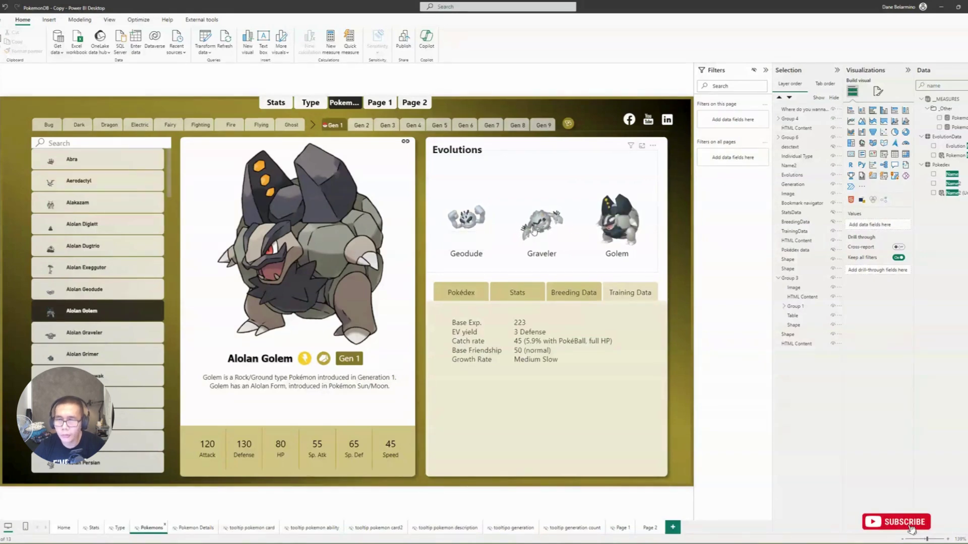
pyautogui.moveTo(483, 228)
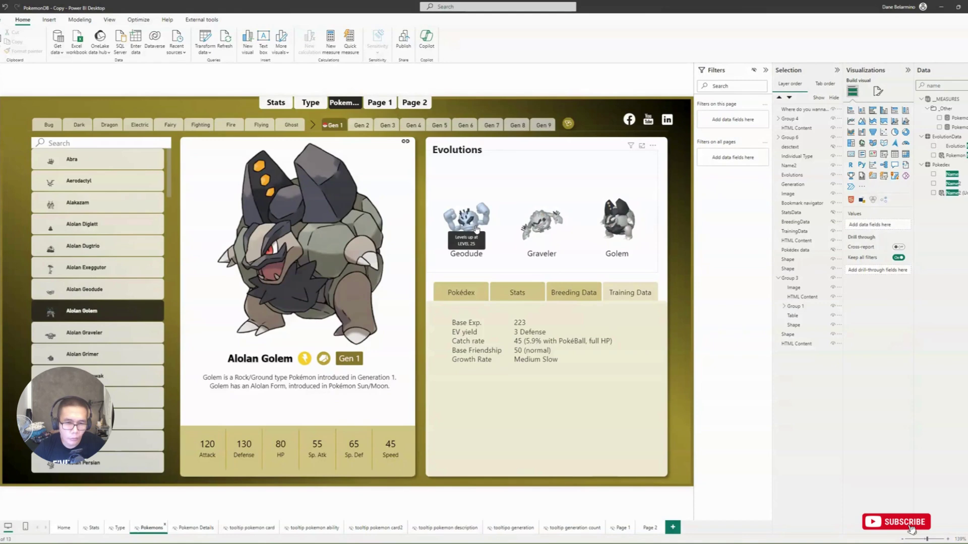